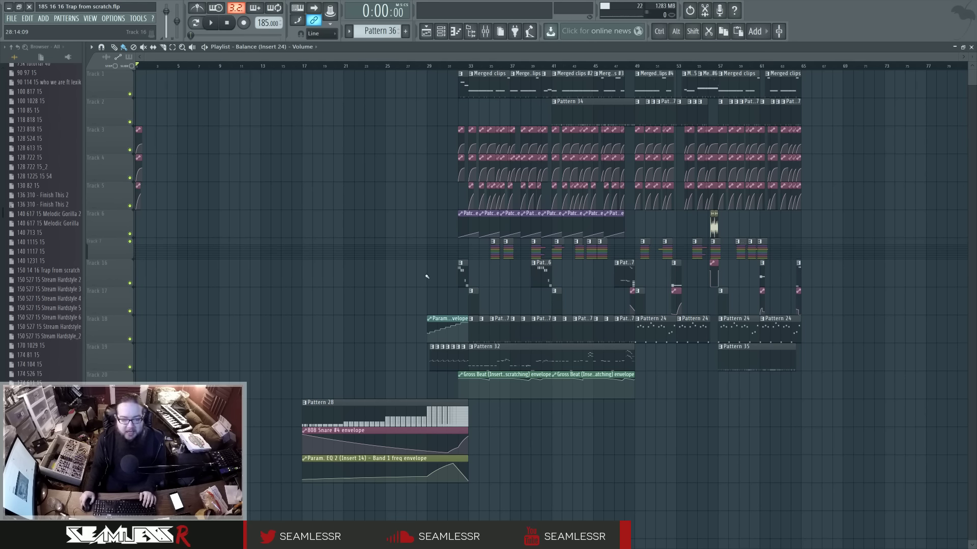
Play the arrangement from bar 29 through to its end
{"action": "left_click", "coordinate": [432, 66]}
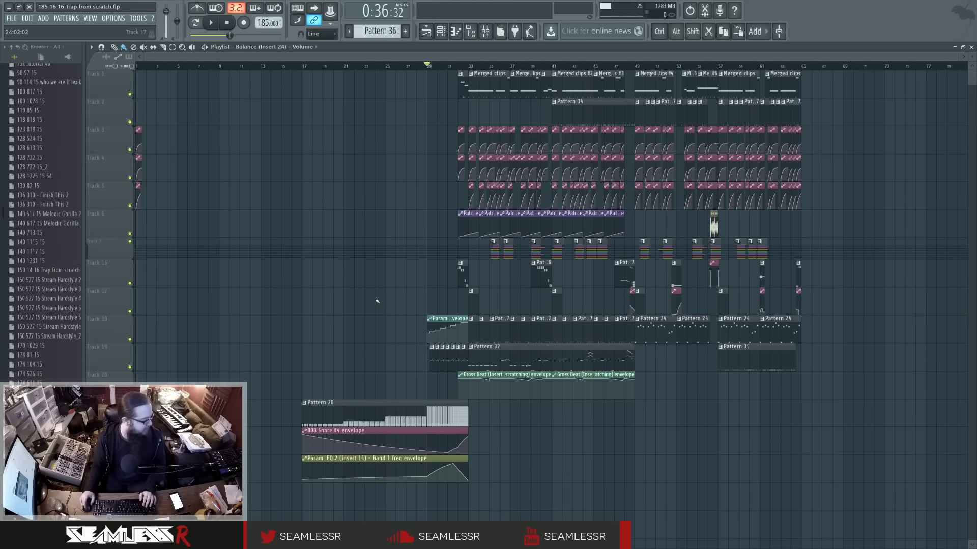
{"action": "key", "text": "space"}
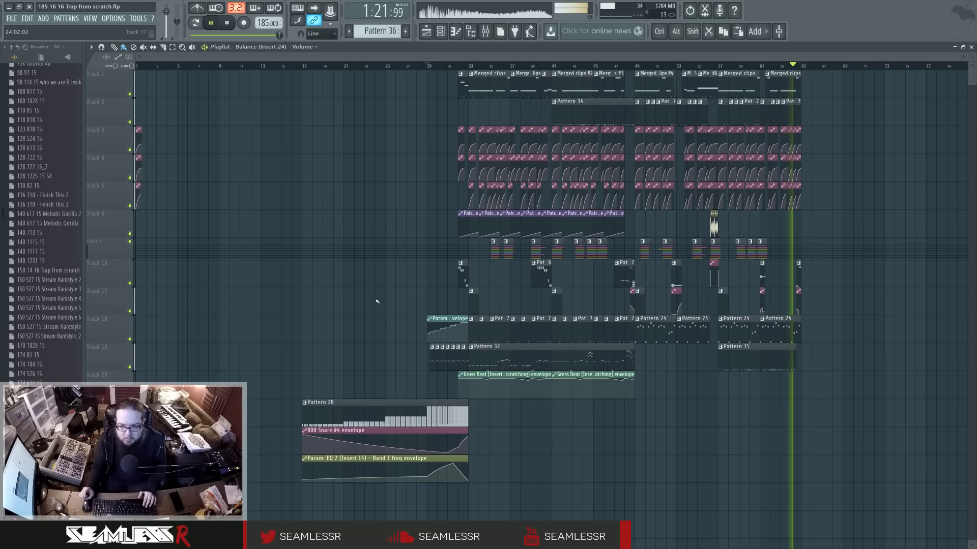
{"action": "key", "text": "space"}
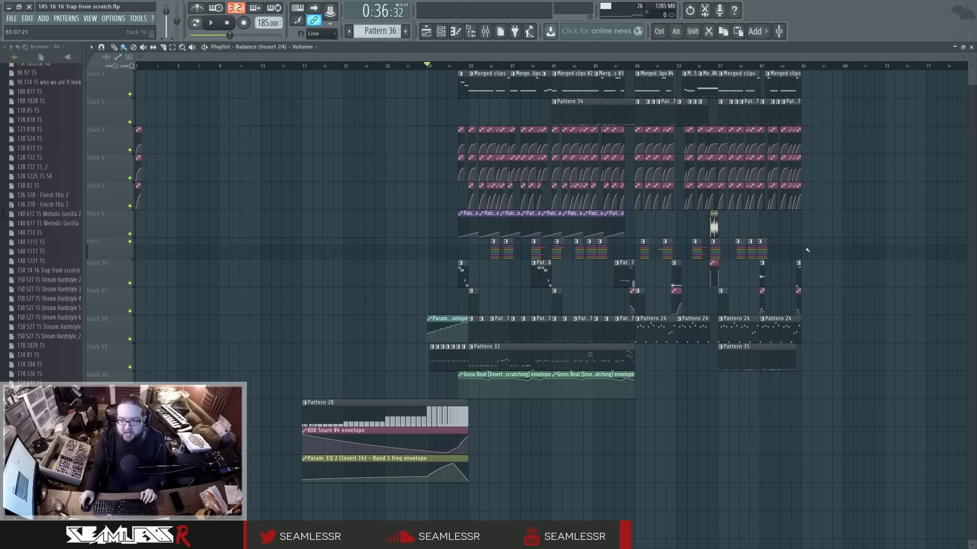
Highlight the playlist section from bar 49 to bar 65 and clear the selection
{"action": "scroll", "coordinate": [807, 250], "scroll_direction": "up", "scroll_amount": 4, "text": "ctrl"}
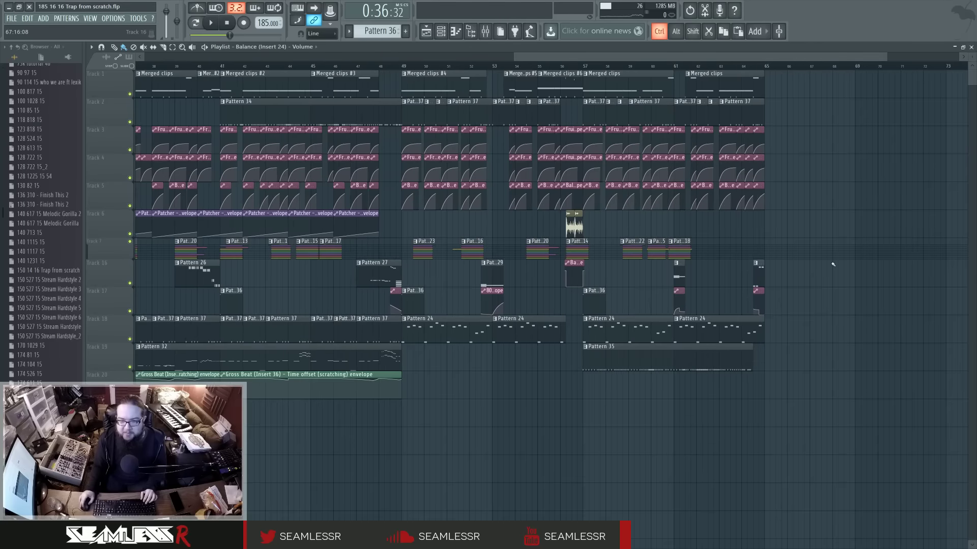
{"action": "left_click_drag", "start_coordinate": [402, 68], "coordinate": [772, 60]}
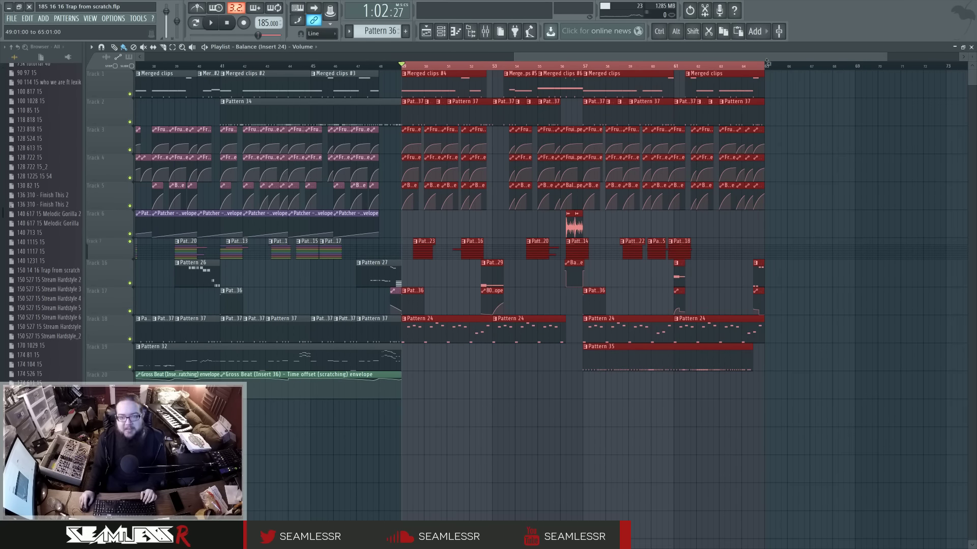
{"action": "left_click", "coordinate": [815, 191]}
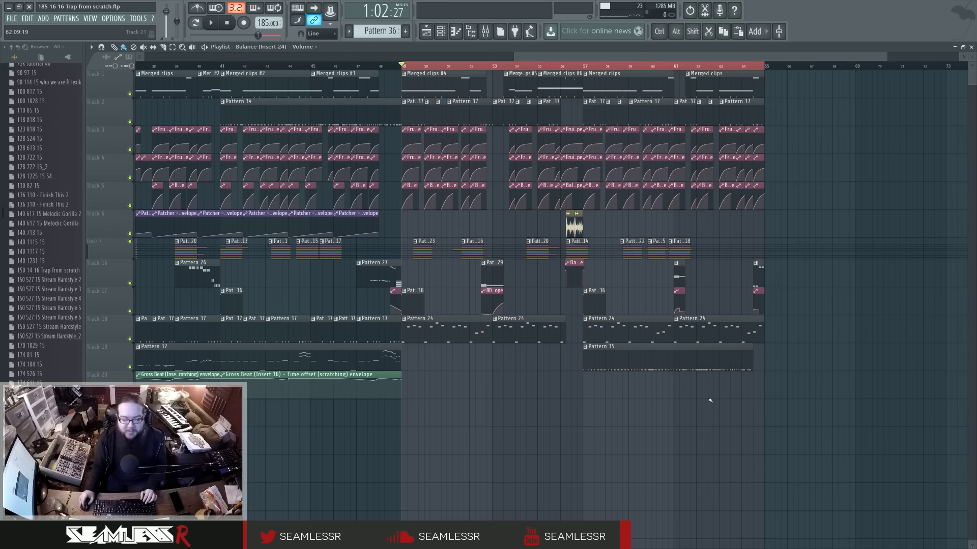
{"action": "left_click", "coordinate": [494, 67], "text": "ctrl"}
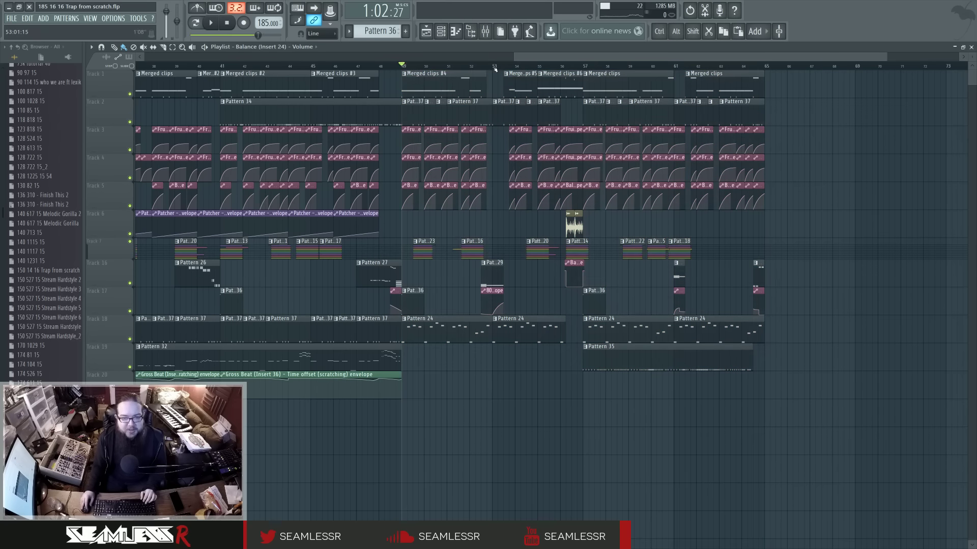
{"action": "left_click_drag", "start_coordinate": [481, 227], "coordinate": [652, 224]}
{"action": "scroll", "coordinate": [653, 224], "scroll_direction": "down", "scroll_amount": 1}
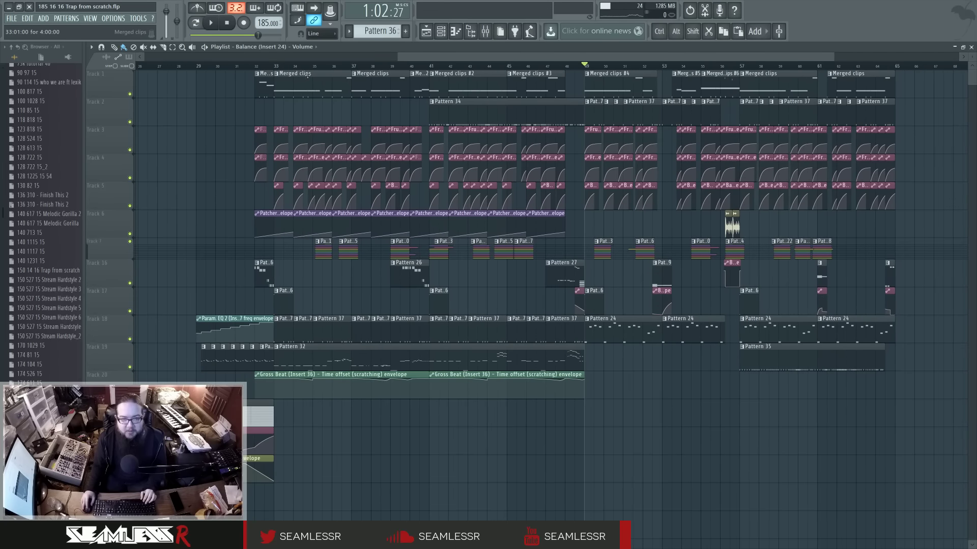
Audition the playlist from bar 32 and from bar 52, and mark the short gap around bar 53
{"action": "left_click", "coordinate": [256, 68]}
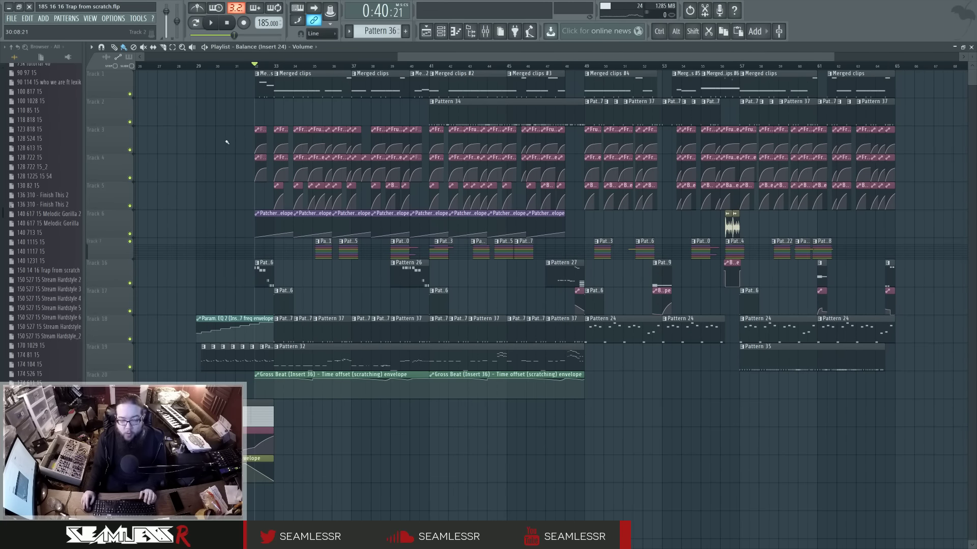
{"action": "key", "text": "space"}
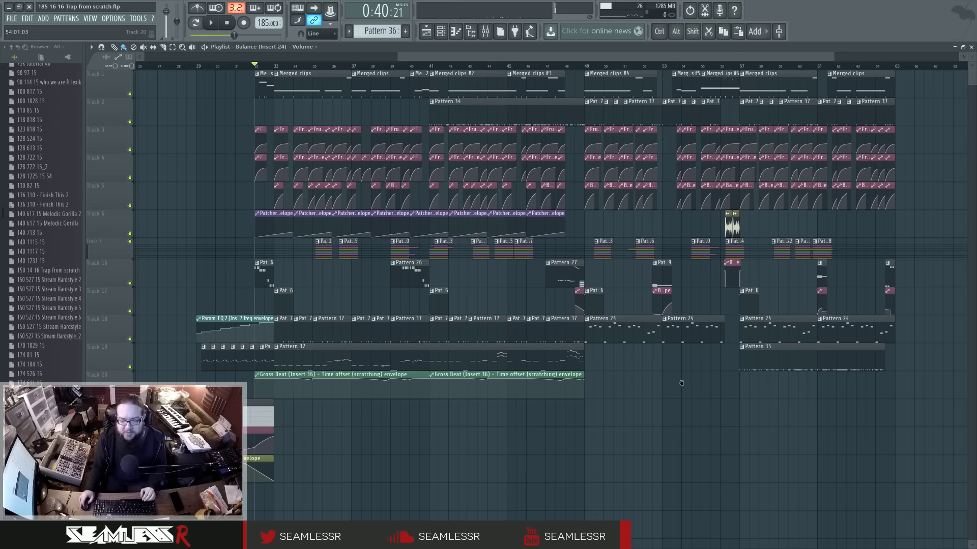
{"action": "left_click_drag", "start_coordinate": [681, 383], "coordinate": [560, 410]}
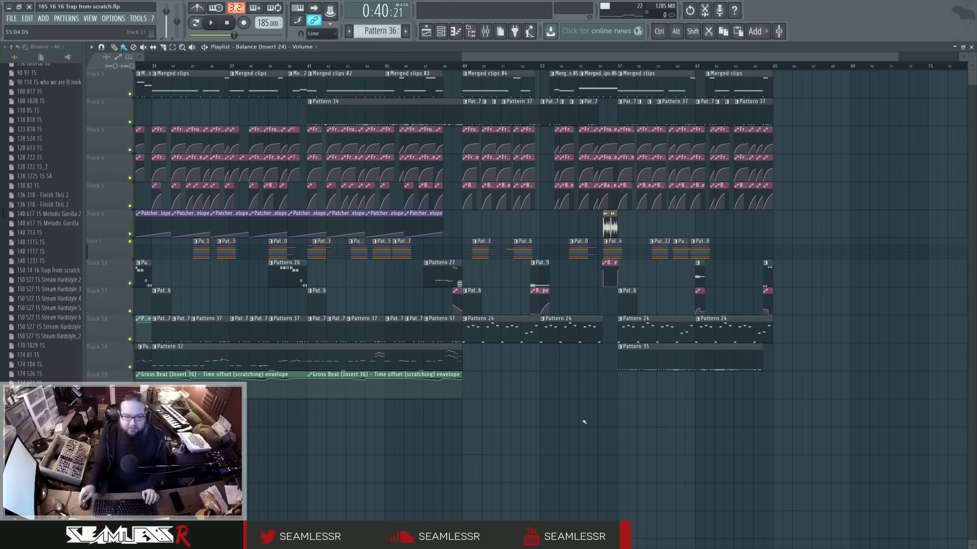
{"action": "scroll", "coordinate": [584, 422], "scroll_direction": "up", "scroll_amount": 2}
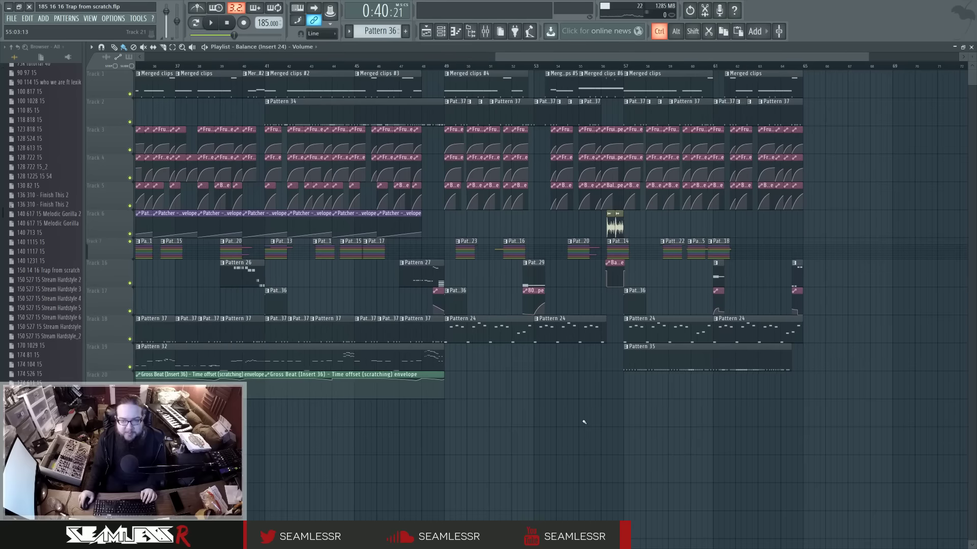
{"action": "left_click", "coordinate": [512, 67]}
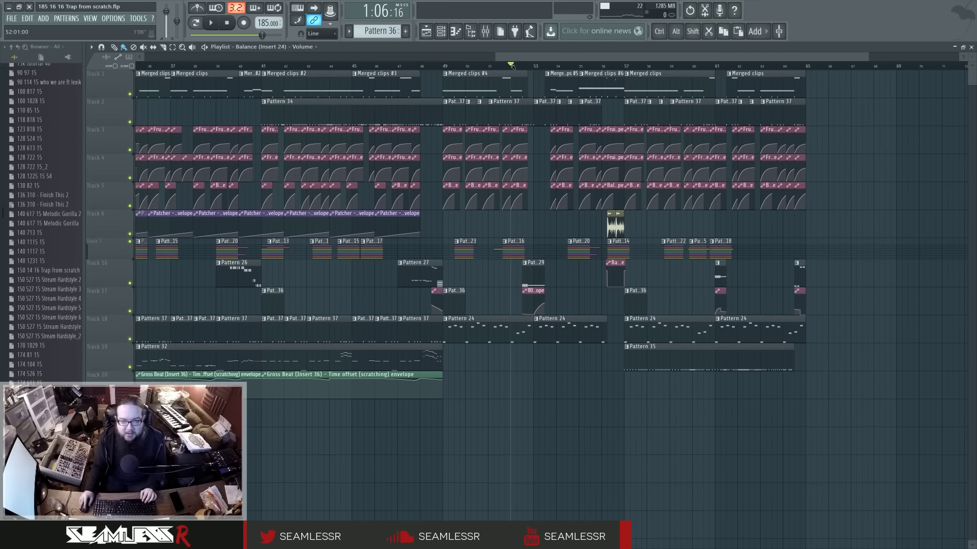
{"action": "key", "text": "space"}
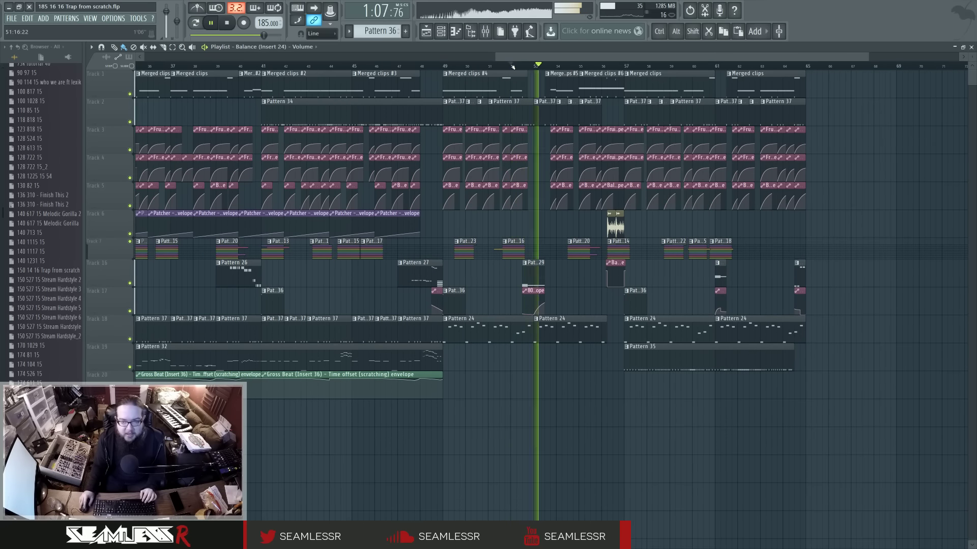
{"action": "left_click", "coordinate": [557, 66]}
{"action": "key", "text": "space"}
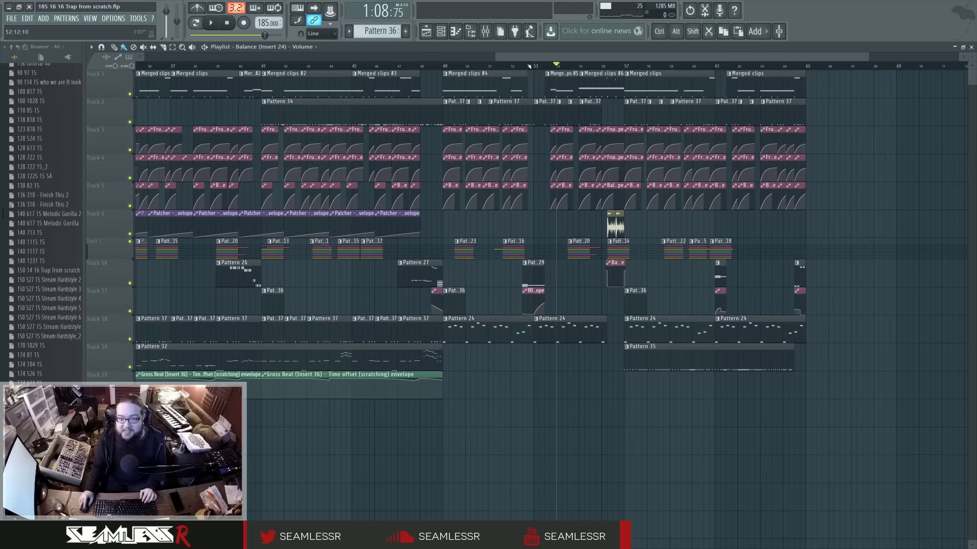
{"action": "left_click_drag", "start_coordinate": [529, 66], "coordinate": [555, 66]}
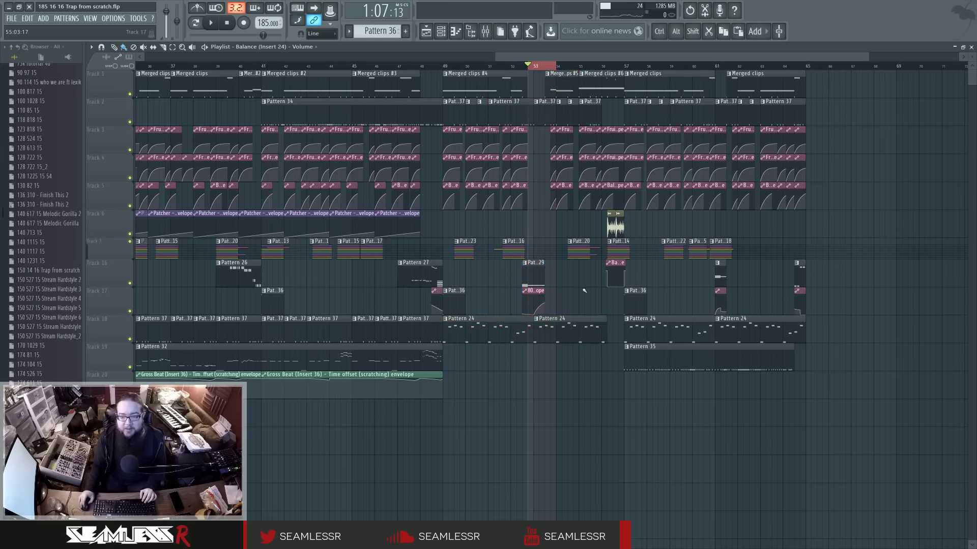
Listen to the end of the arrangement from around bar 61
{"action": "scroll", "coordinate": [585, 290], "scroll_direction": "right", "scroll_amount": 3}
{"action": "scroll", "coordinate": [631, 229], "scroll_direction": "up", "scroll_amount": 1}
{"action": "double_click", "coordinate": [704, 66]}
{"action": "left_click", "coordinate": [704, 67]}
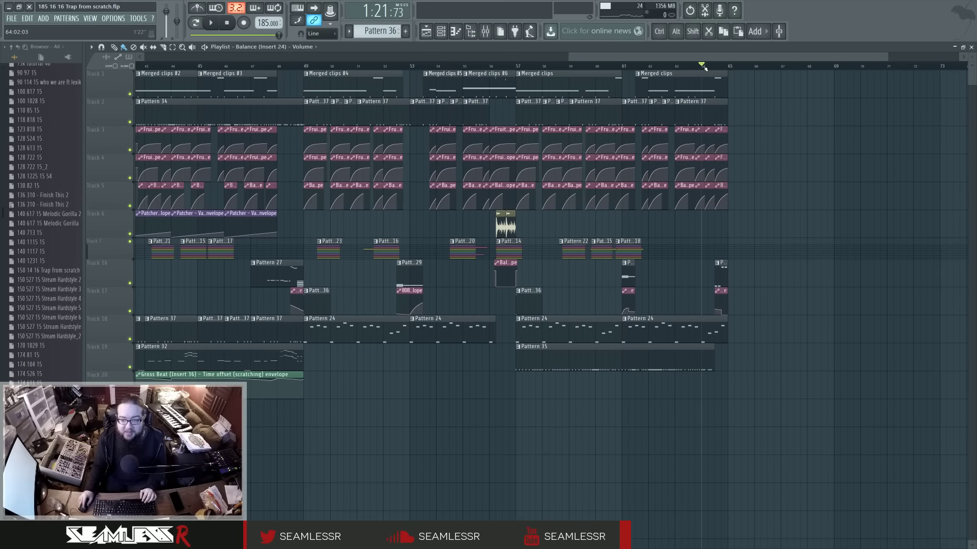
{"action": "mouse_move", "coordinate": [624, 67]}
{"action": "left_mouse_down"}
{"action": "mouse_move", "coordinate": [635, 66]}
{"action": "mouse_move", "coordinate": [622, 67]}
{"action": "left_mouse_up"}
{"action": "key", "text": "space"}
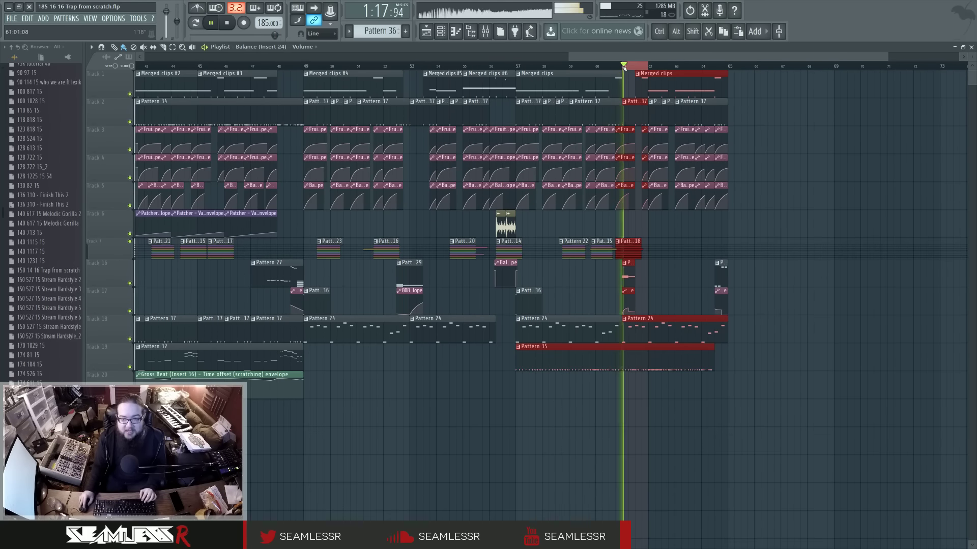
{"action": "left_click", "coordinate": [617, 66]}
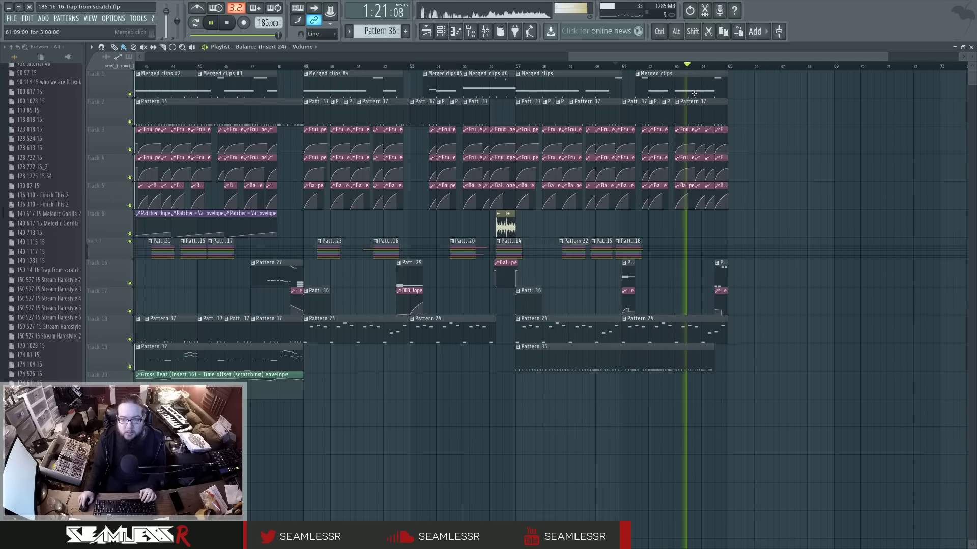
{"action": "key", "text": "space"}
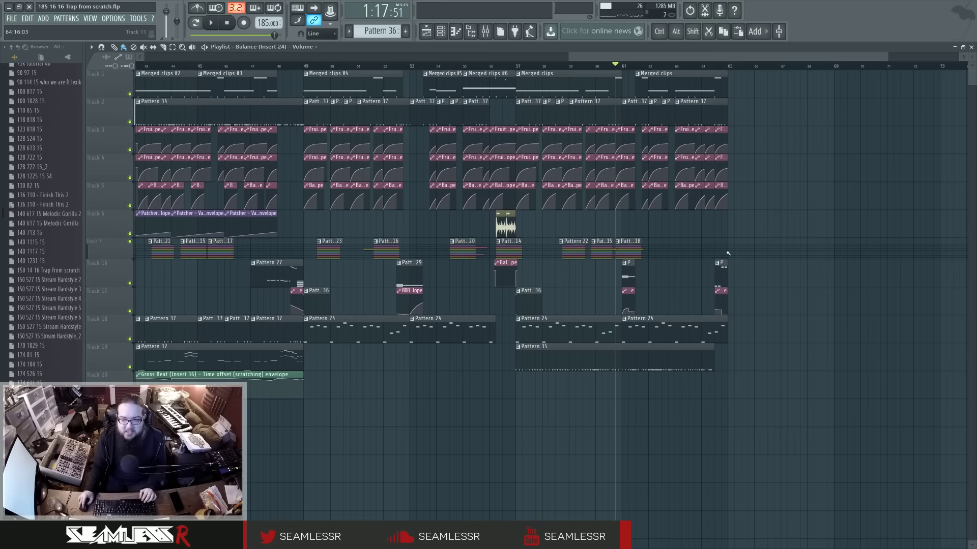
Expand the track group under track 7 in the playlist, leaving the group unmuted
{"action": "scroll", "coordinate": [738, 239], "scroll_direction": "up", "scroll_amount": 4}
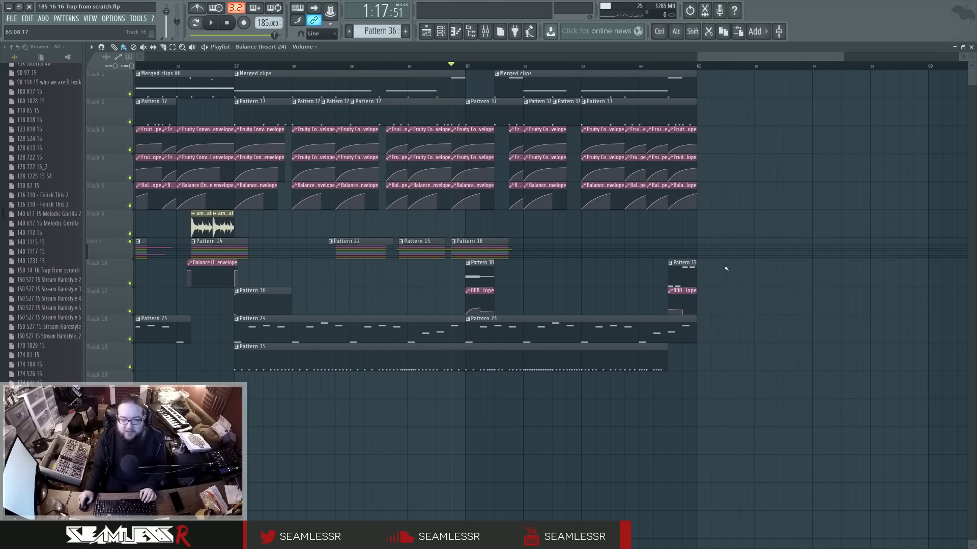
{"action": "left_click", "coordinate": [129, 242]}
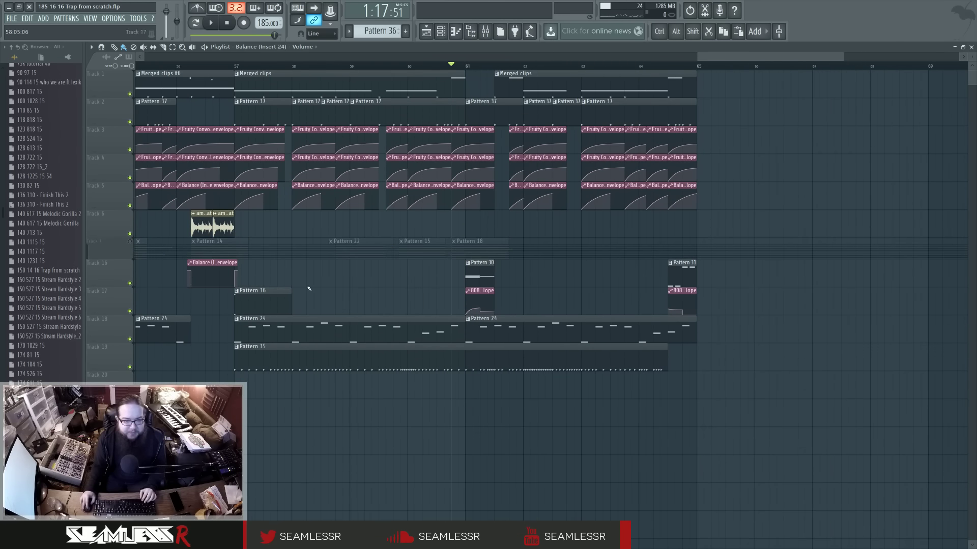
{"action": "left_click", "coordinate": [130, 241]}
{"action": "left_click", "coordinate": [88, 243]}
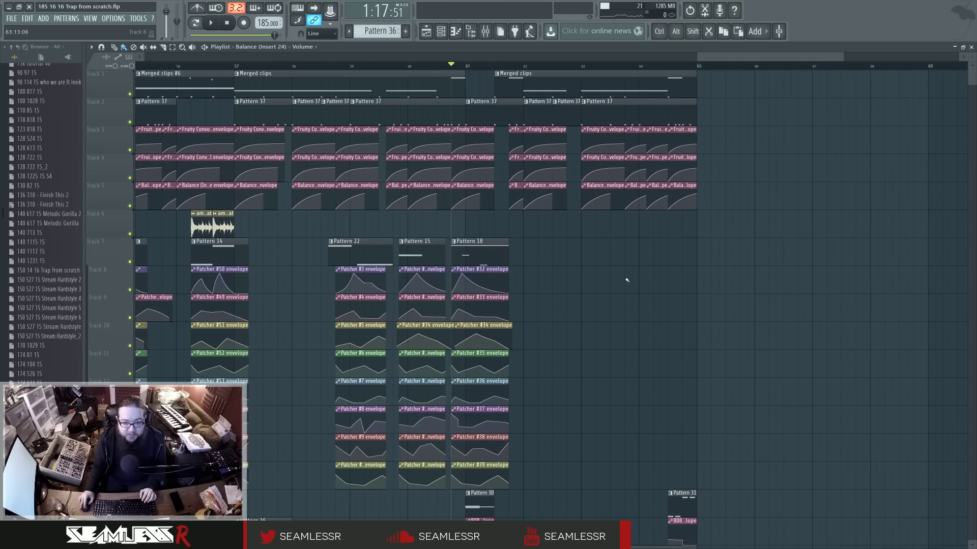
Copy the Pattern 15 clip together with its Patcher envelopes and place the copy at bar 65
{"action": "scroll", "coordinate": [626, 280], "scroll_direction": "down", "scroll_amount": 1}
{"action": "left_click_drag", "start_coordinate": [400, 210], "coordinate": [426, 459]}
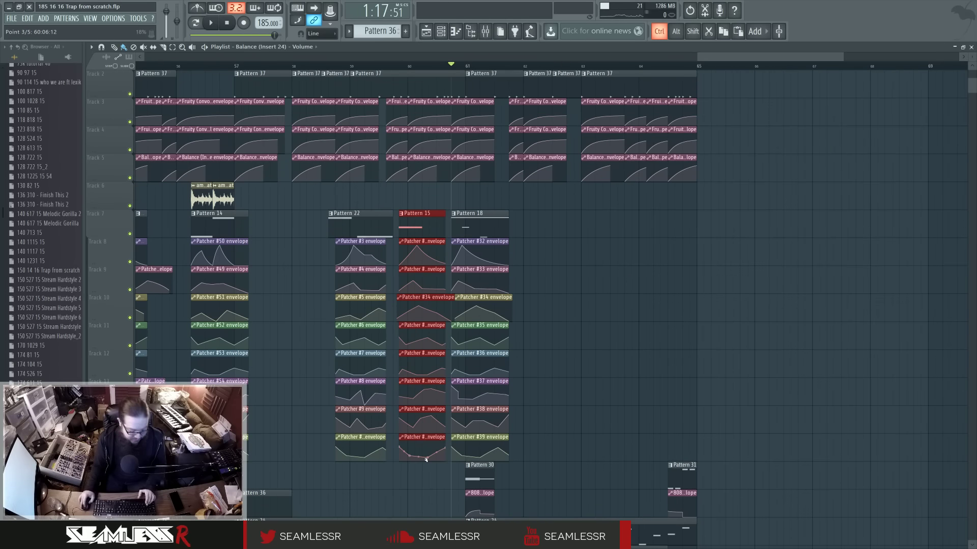
{"action": "key", "text": "ctrl+c"}
{"action": "key", "text": "ctrl+v"}
{"action": "left_click_drag", "start_coordinate": [258, 228], "coordinate": [727, 233]}
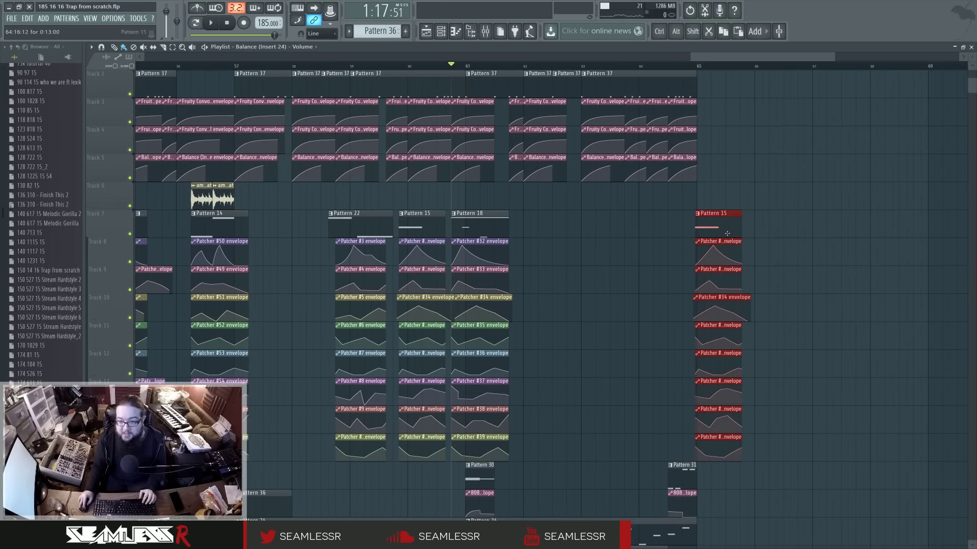
{"action": "scroll", "coordinate": [727, 234], "scroll_direction": "up", "scroll_amount": 4}
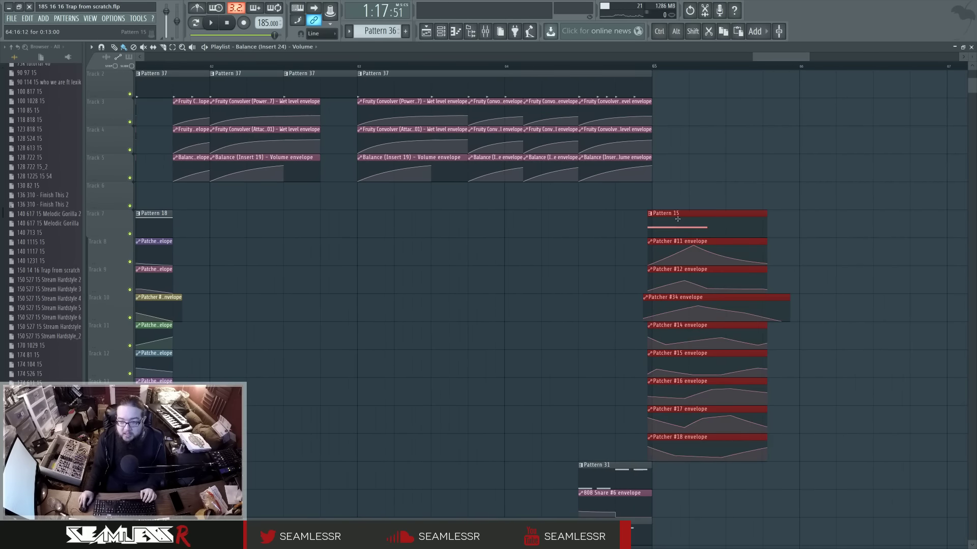
{"action": "scroll", "coordinate": [661, 226], "scroll_direction": "up", "scroll_amount": 4}
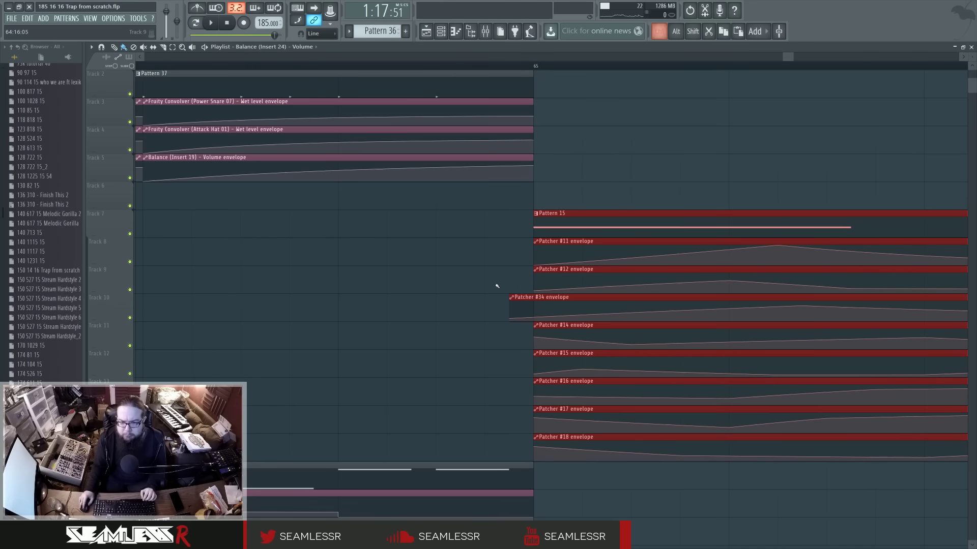
{"action": "scroll", "coordinate": [497, 286], "scroll_direction": "down", "scroll_amount": 4}
{"action": "left_click", "coordinate": [406, 373], "text": "ctrl"}
Extend the last Pattern 31 clip to bar 66 and open its 808 Snare #2 notes in the piano roll
{"action": "scroll", "coordinate": [479, 274], "scroll_direction": "down", "scroll_amount": 5}
{"action": "scroll", "coordinate": [486, 315], "scroll_direction": "up", "scroll_amount": 2}
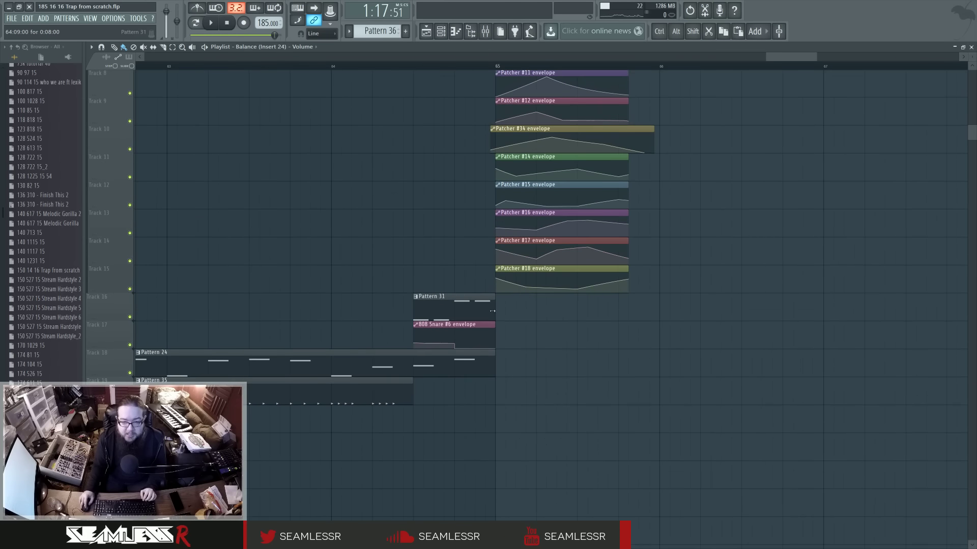
{"action": "left_click_drag", "start_coordinate": [493, 311], "coordinate": [659, 310]}
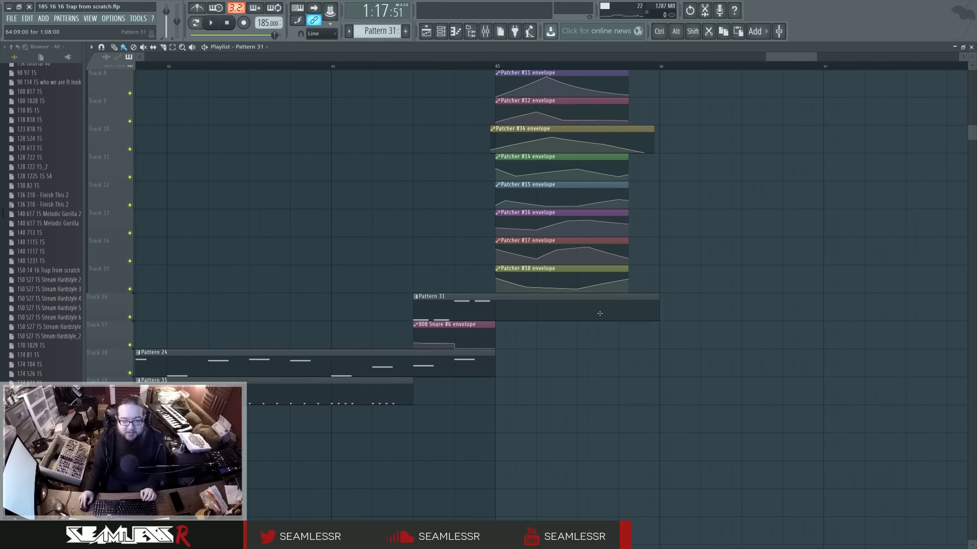
{"action": "double_click", "coordinate": [618, 315]}
{"action": "left_click_drag", "start_coordinate": [426, 278], "coordinate": [440, 279]}
{"action": "scroll", "coordinate": [298, 305], "scroll_direction": "down", "scroll_amount": 5}
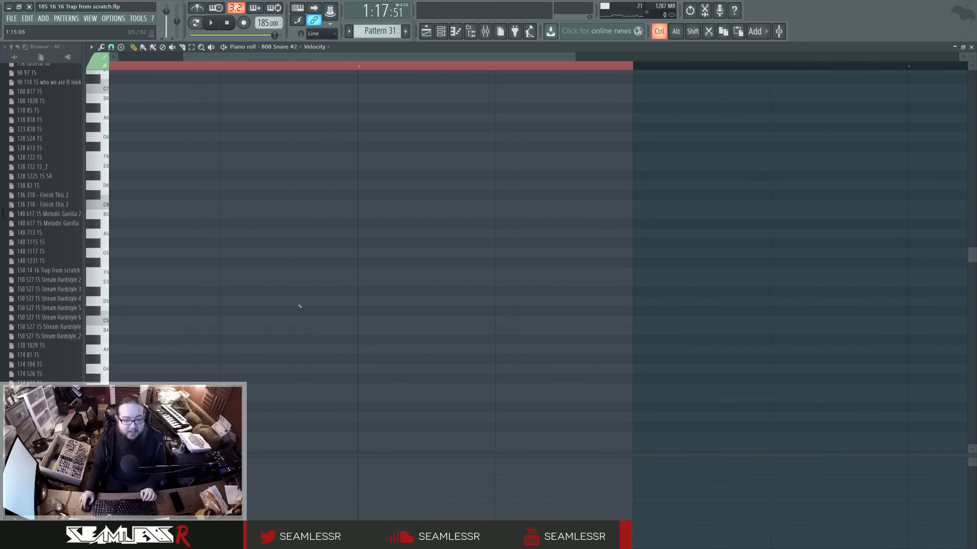
Add a B6 note right after the two C6 notes in Pattern 31 and stretch it to one bar long
{"action": "left_click", "coordinate": [107, 234]}
{"action": "left_click", "coordinate": [106, 185]}
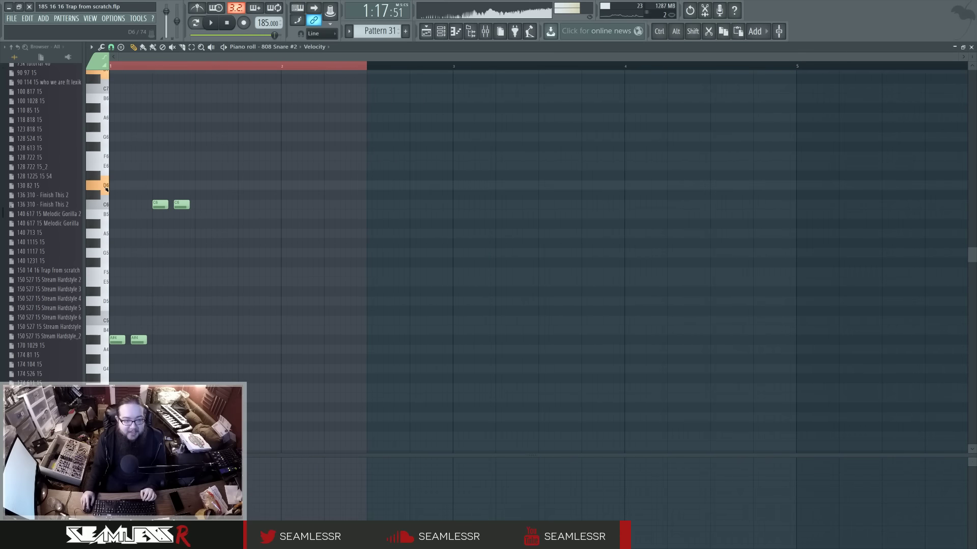
{"action": "left_click", "coordinate": [106, 98]}
{"action": "left_click", "coordinate": [204, 98]}
{"action": "scroll", "coordinate": [202, 109], "scroll_direction": "up", "scroll_amount": 4}
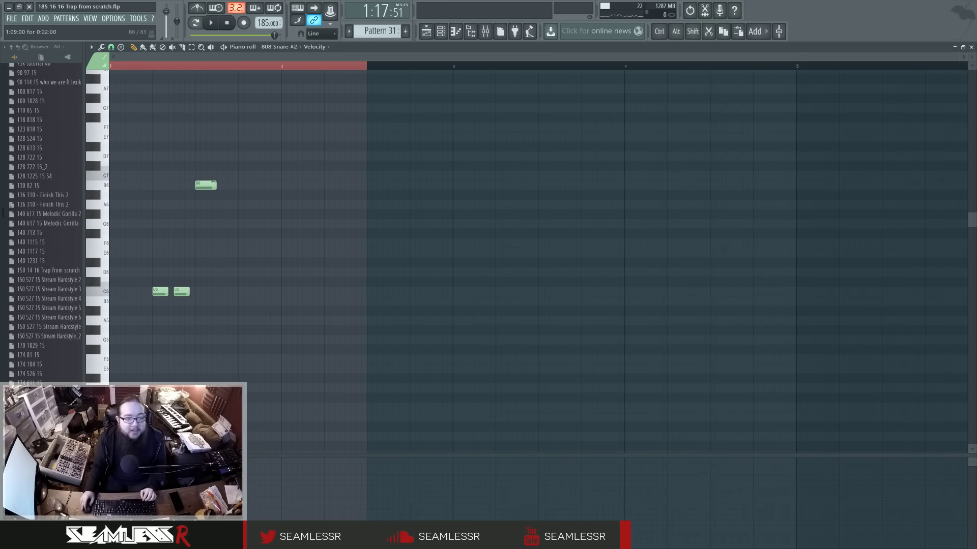
{"action": "left_click_drag", "start_coordinate": [217, 188], "coordinate": [359, 189]}
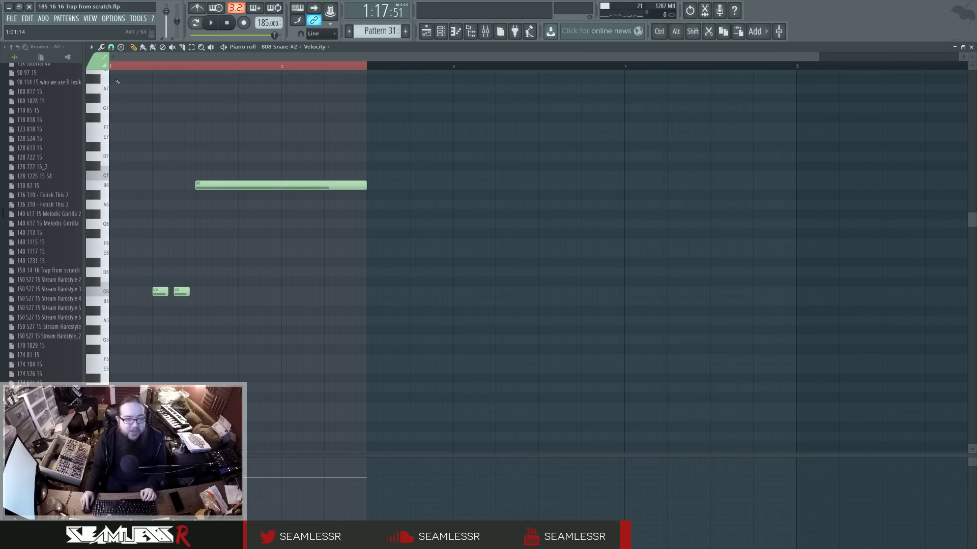
Add a one-bar G5 note starting together with the B6 note and play the pattern from there
{"action": "left_click_drag", "start_coordinate": [192, 341], "coordinate": [198, 340]}
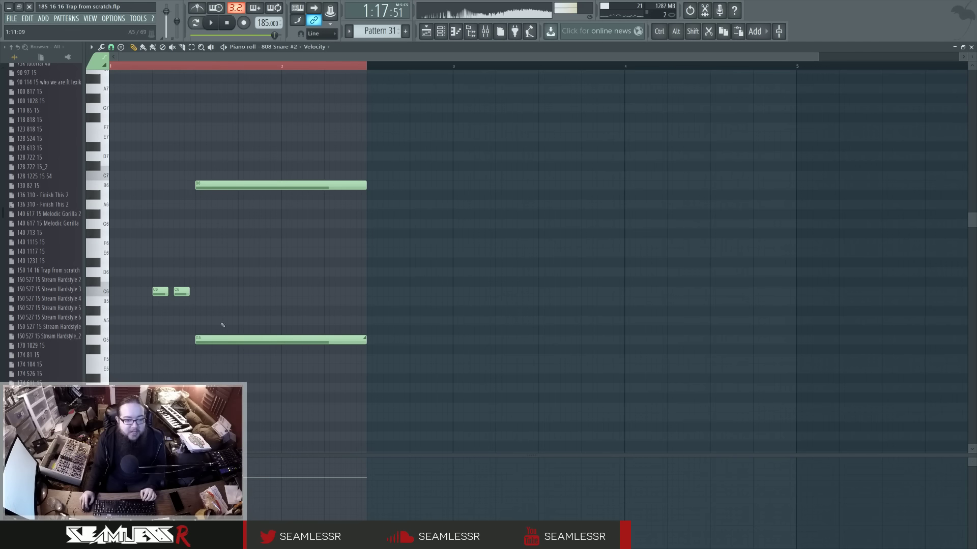
{"action": "left_click", "coordinate": [197, 68]}
{"action": "key", "text": "space"}
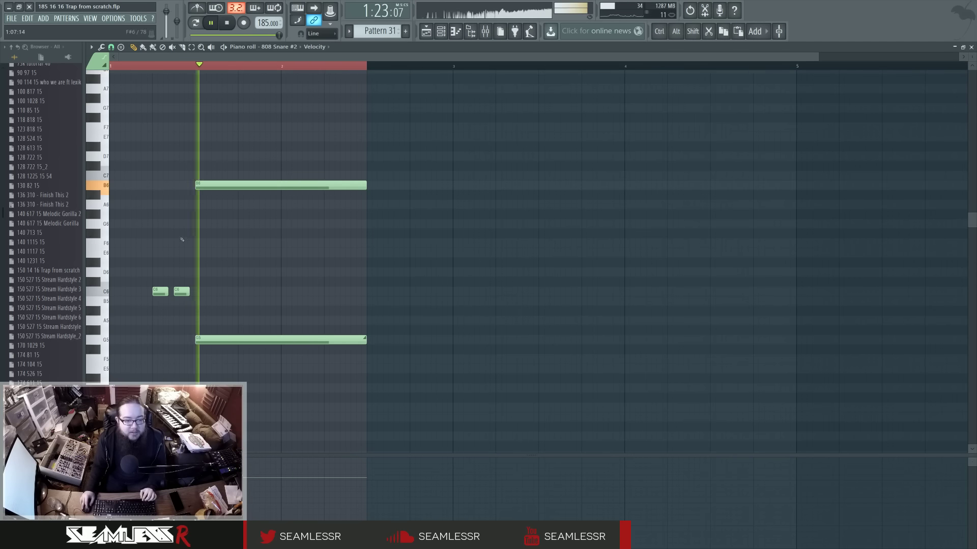
Delete the G5 note, play the pattern and shorten the one-bar B6 note to 12 ticks
{"action": "key", "text": "space"}
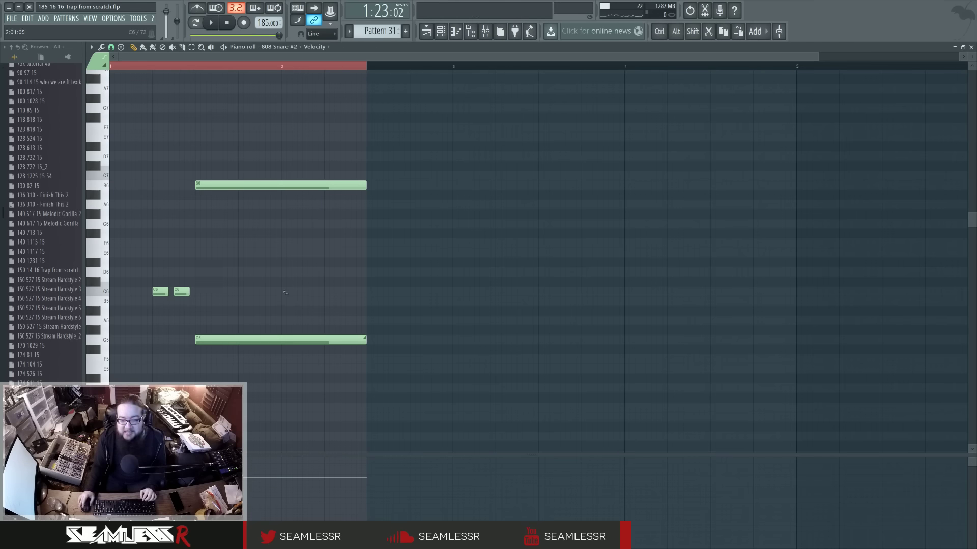
{"action": "right_click", "coordinate": [290, 341]}
{"action": "key", "text": "space"}
{"action": "left_click_drag", "start_coordinate": [364, 185], "coordinate": [201, 192]}
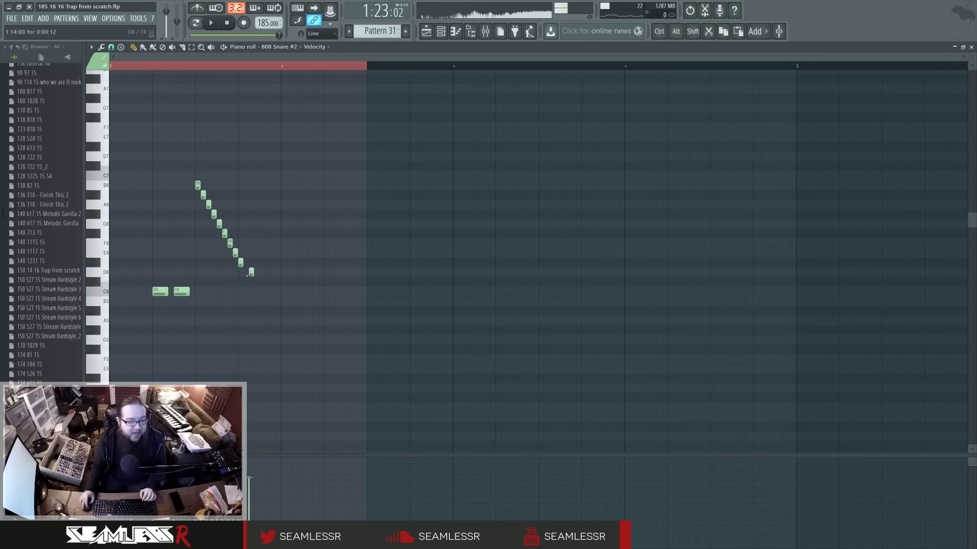
Draw consecutive 12-tick notes descending by semitones from the shortened B6 note down to F5, removing the misplaced D6 note
{"action": "right_click", "coordinate": [250, 274]}
{"action": "left_click", "coordinate": [246, 273]}
{"action": "left_click", "coordinate": [251, 282]}
{"action": "left_click", "coordinate": [268, 311]}
{"action": "left_click", "coordinate": [272, 320]}
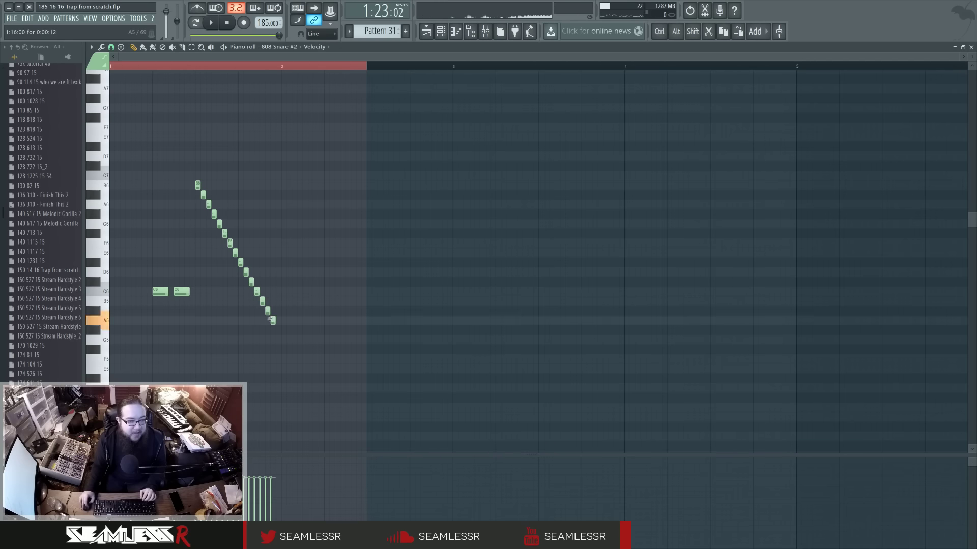
{"action": "left_click", "coordinate": [284, 340]}
{"action": "left_click", "coordinate": [289, 350]}
{"action": "left_click", "coordinate": [294, 359]}
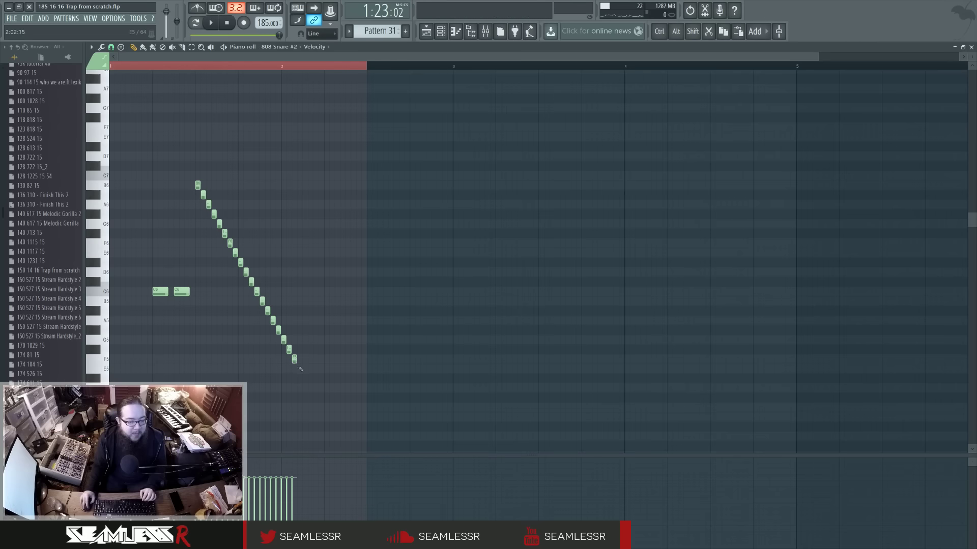
Continue the descending semitone run of 12-tick notes from E5 down to E4 and play the result
{"action": "left_click", "coordinate": [300, 369]}
{"action": "left_click", "coordinate": [305, 378]}
{"action": "left_click", "coordinate": [316, 398]}
{"action": "left_click", "coordinate": [321, 406]}
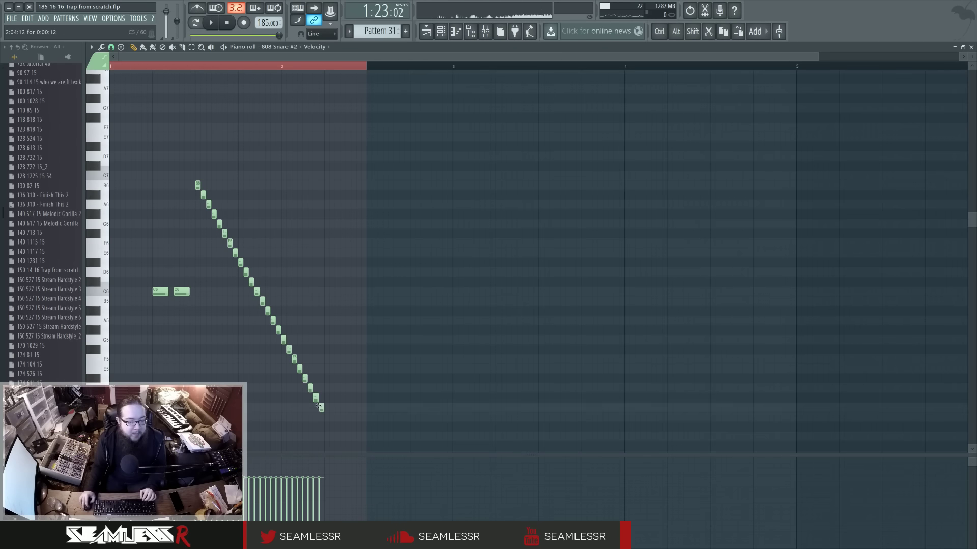
{"action": "left_click", "coordinate": [326, 416]}
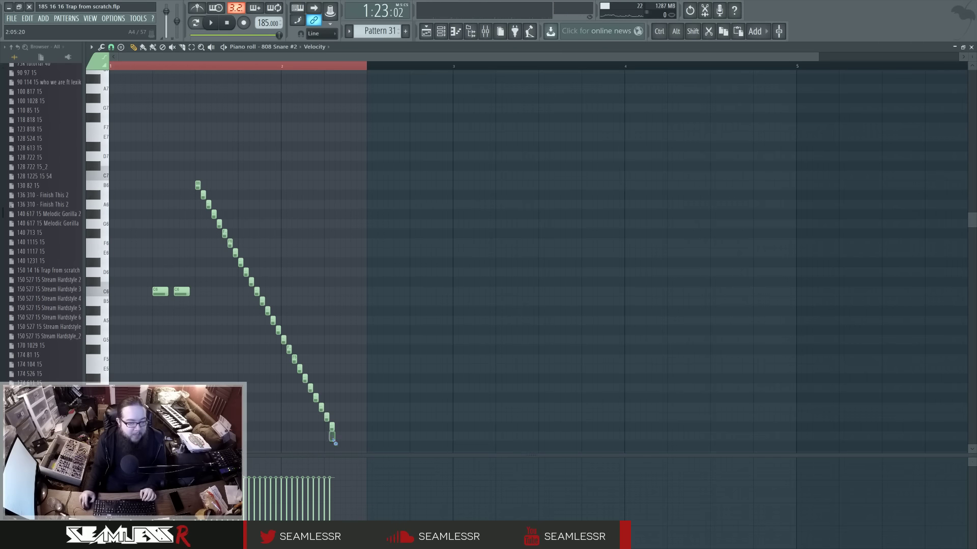
{"action": "left_click", "coordinate": [337, 437]}
{"action": "left_click", "coordinate": [343, 446]}
{"action": "scroll", "coordinate": [343, 447], "scroll_direction": "down", "scroll_amount": 3}
{"action": "left_click", "coordinate": [348, 369]}
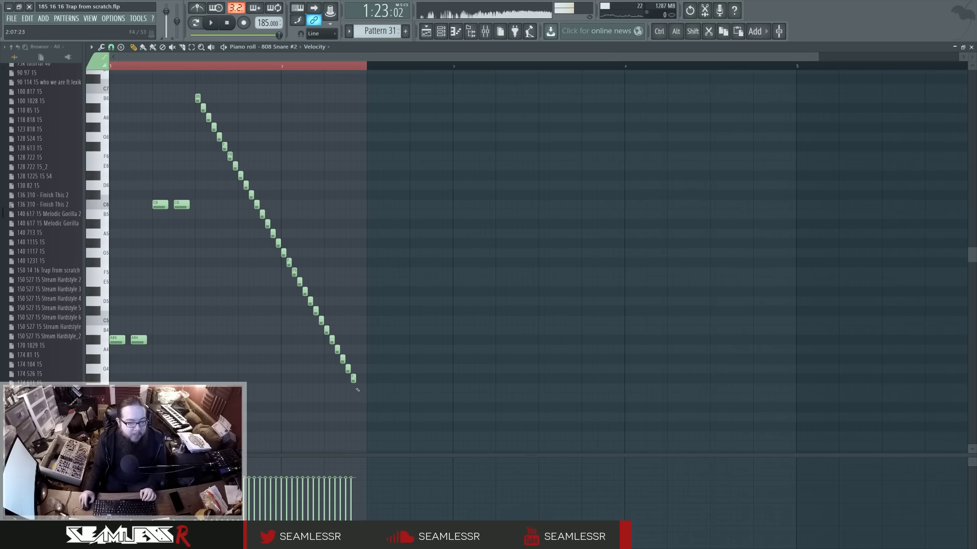
{"action": "left_click", "coordinate": [358, 387]}
{"action": "left_click", "coordinate": [364, 397]}
{"action": "key", "text": "space"}
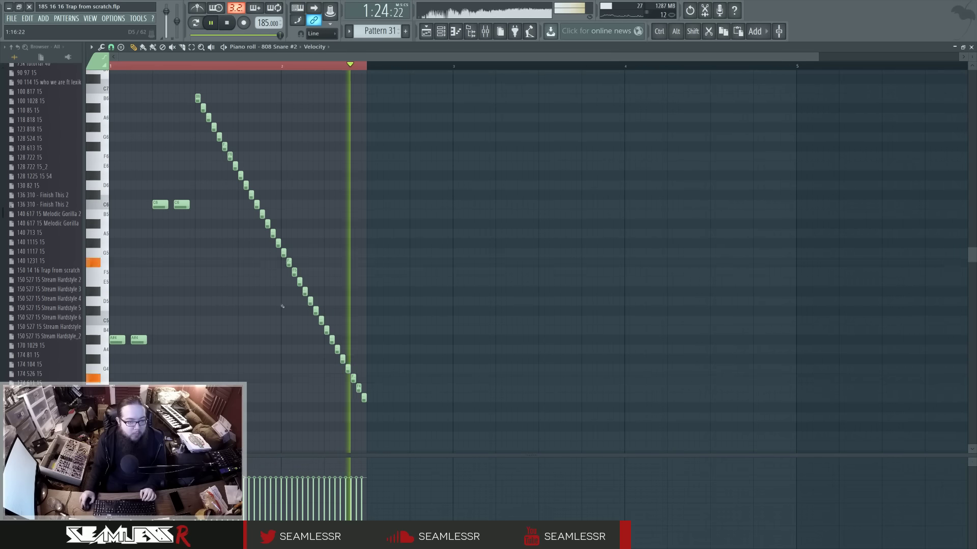
Stop playback and select all notes of the descending run from B6 to E4, leaving the earlier snare notes unselected
{"action": "key", "text": "space"}
{"action": "left_click_drag", "start_coordinate": [198, 85], "coordinate": [396, 458]}
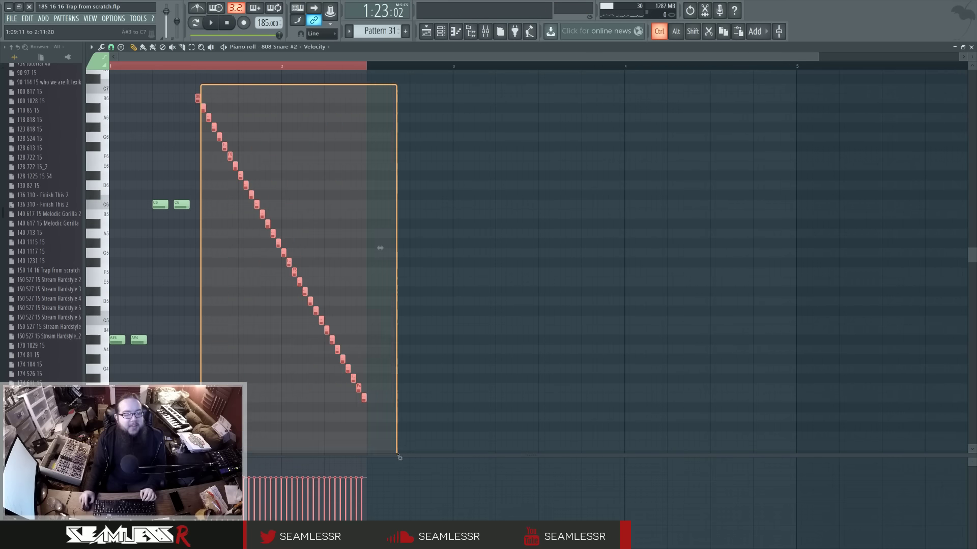
{"action": "left_click", "coordinate": [199, 84], "text": "ctrl"}
{"action": "left_click_drag", "start_coordinate": [198, 83], "coordinate": [428, 428]}
{"action": "scroll", "coordinate": [441, 448], "scroll_direction": "up", "scroll_amount": 8}
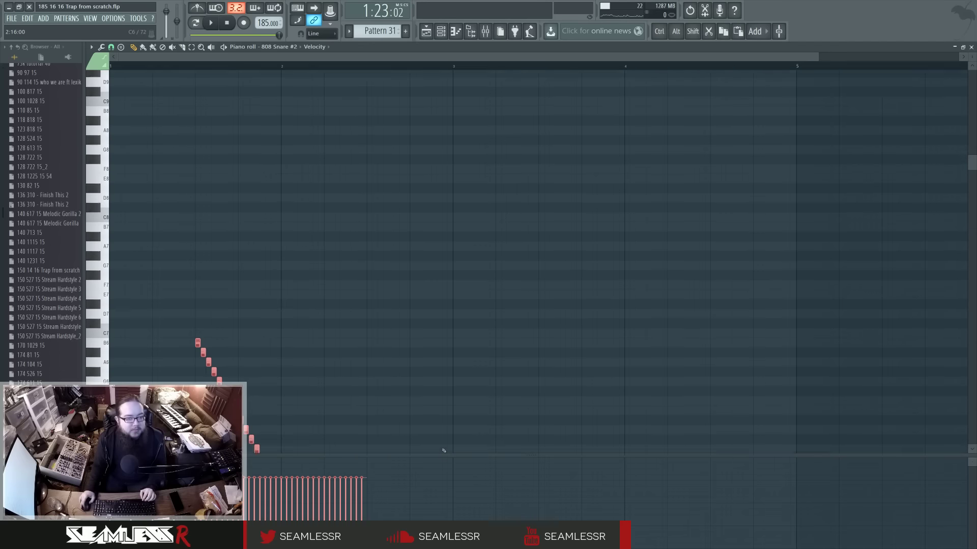
{"action": "scroll", "coordinate": [442, 448], "scroll_direction": "down", "scroll_amount": 9}
{"action": "scroll", "coordinate": [441, 447], "scroll_direction": "up", "scroll_amount": 1}
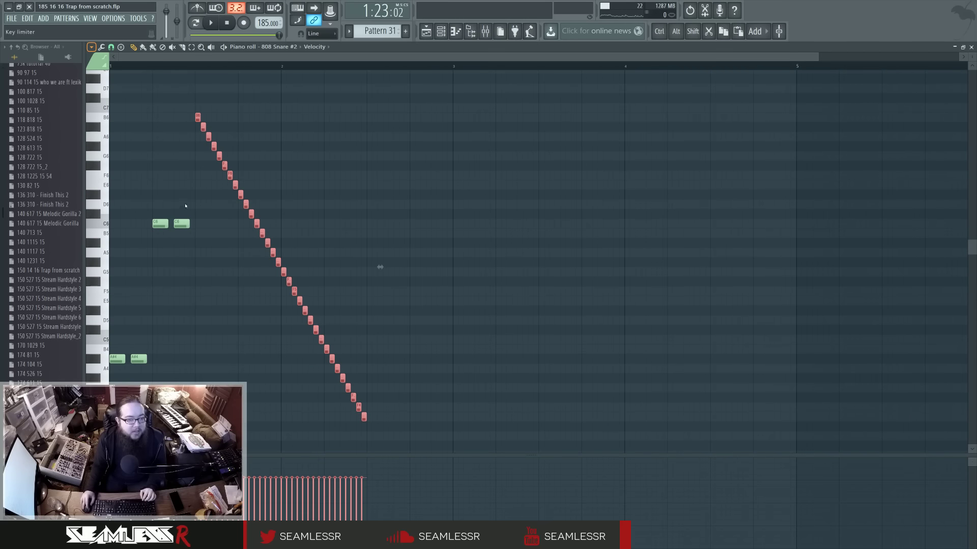
{"action": "left_click", "coordinate": [187, 199]}
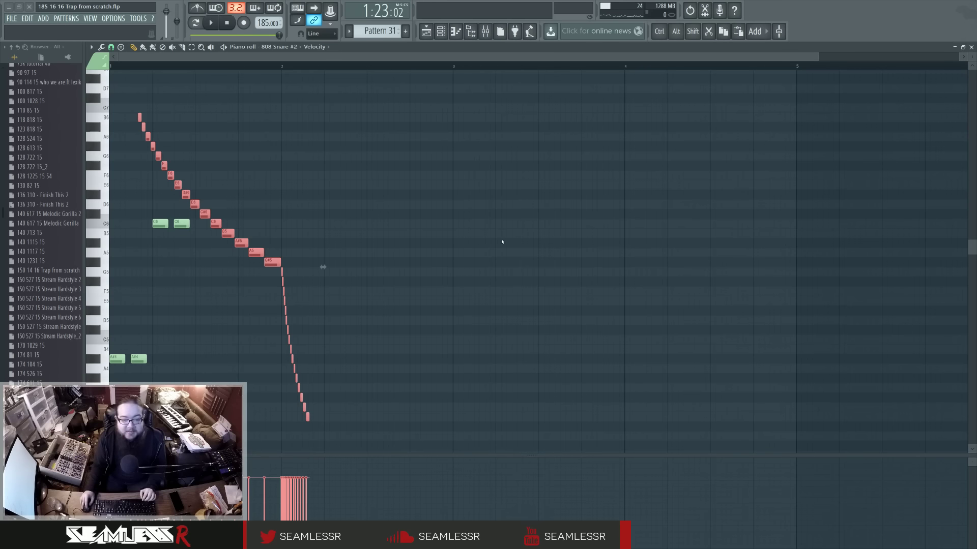
{"action": "left_click_drag", "start_coordinate": [322, 266], "coordinate": [189, 266]}
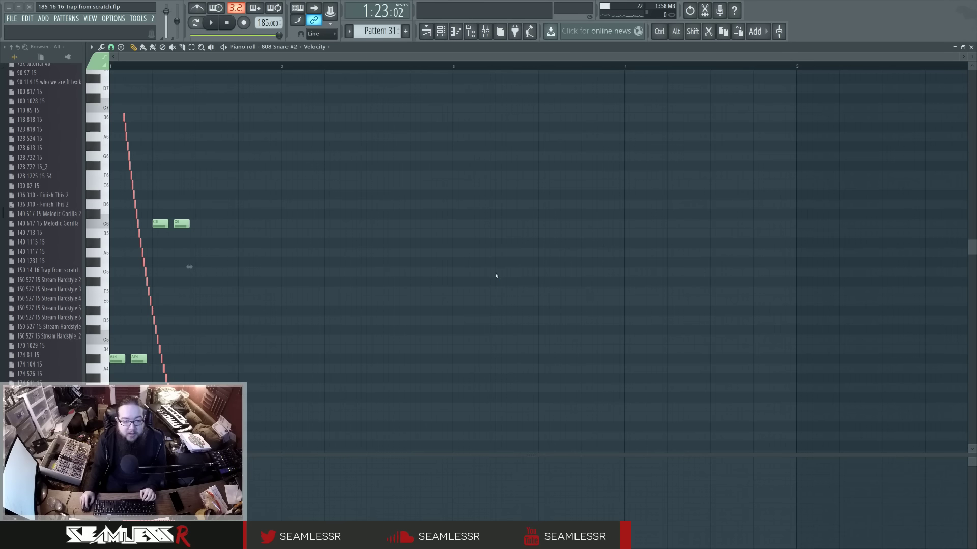
{"action": "mouse_move", "coordinate": [190, 267]}
{"action": "left_mouse_down"}
{"action": "mouse_move", "coordinate": [455, 267]}
{"action": "mouse_move", "coordinate": [246, 266]}
{"action": "mouse_move", "coordinate": [452, 267]}
{"action": "mouse_move", "coordinate": [246, 268]}
{"action": "mouse_move", "coordinate": [419, 268]}
{"action": "mouse_move", "coordinate": [395, 267]}
{"action": "left_mouse_up"}
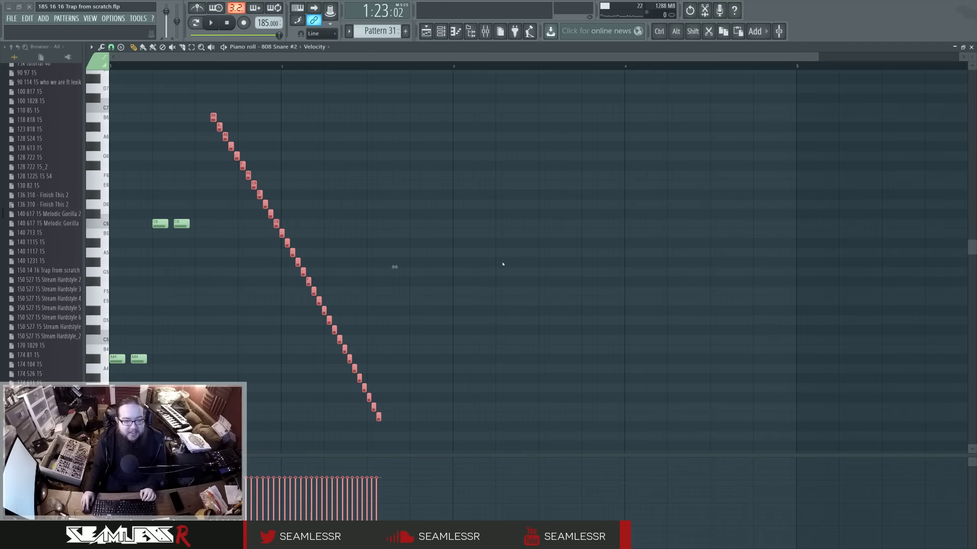
{"action": "mouse_move", "coordinate": [395, 267]}
{"action": "left_mouse_down"}
{"action": "mouse_move", "coordinate": [246, 268]}
{"action": "mouse_move", "coordinate": [430, 267]}
{"action": "mouse_move", "coordinate": [387, 268]}
{"action": "left_mouse_up"}
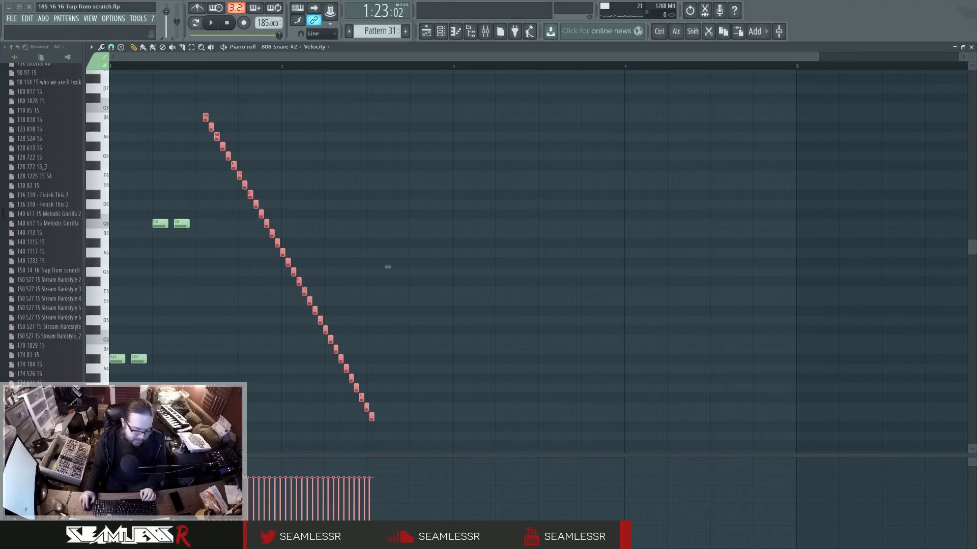
Apply the claw machine to the selected run with an 8-beat period, raising the time distortion so the notes get progressively shorter
{"action": "key", "text": "alt+m"}
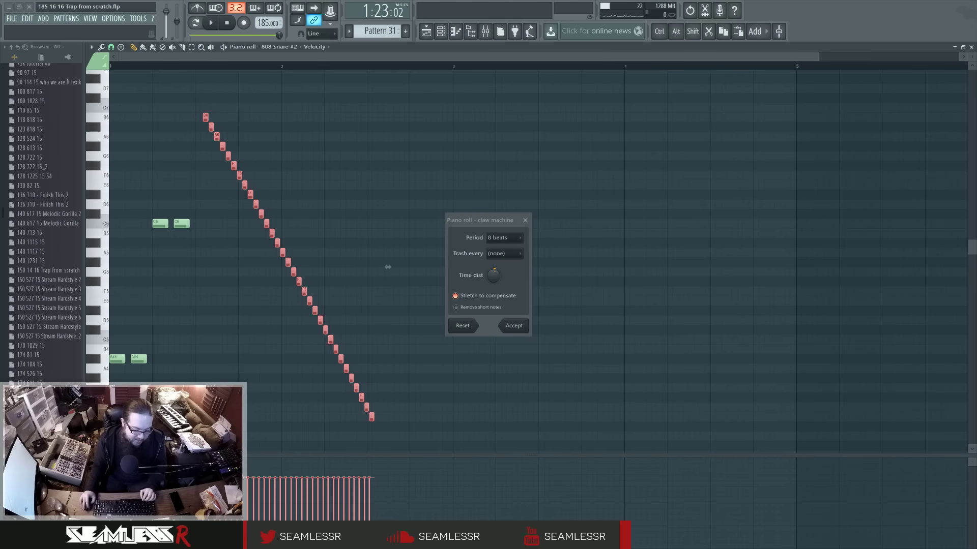
{"action": "left_click_drag", "start_coordinate": [487, 216], "coordinate": [487, 221]}
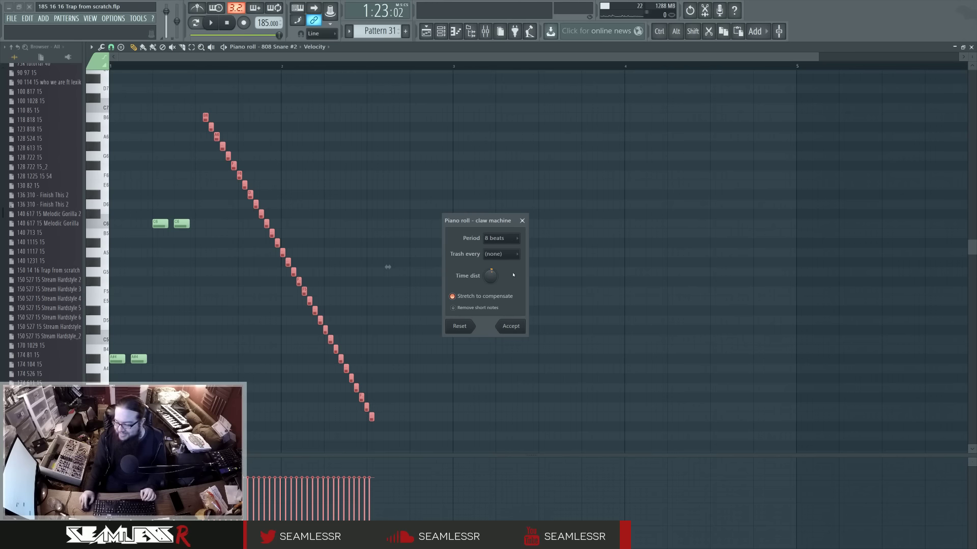
{"action": "left_click_drag", "start_coordinate": [493, 281], "coordinate": [492, 283]}
{"action": "left_click_drag", "start_coordinate": [322, 267], "coordinate": [376, 266]}
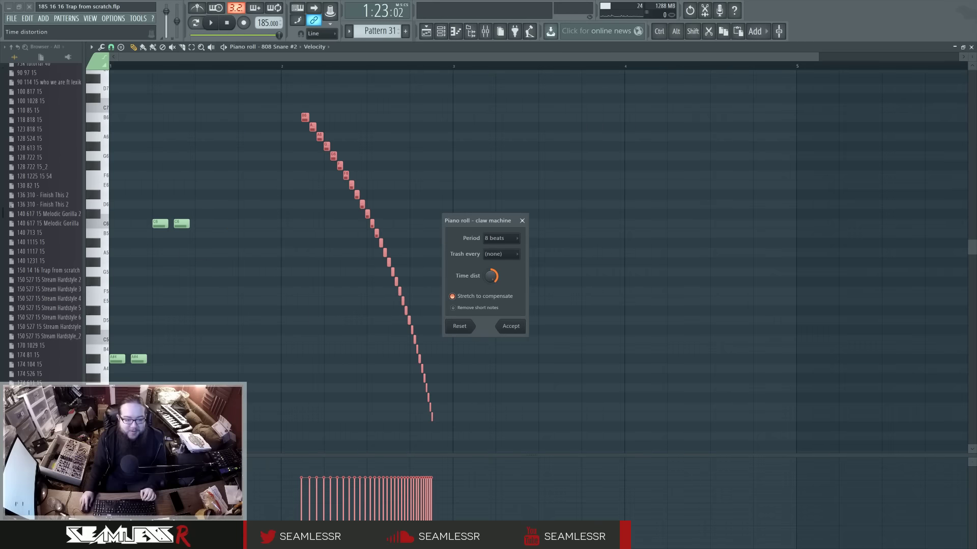
{"action": "left_click_drag", "start_coordinate": [491, 276], "coordinate": [491, 269]}
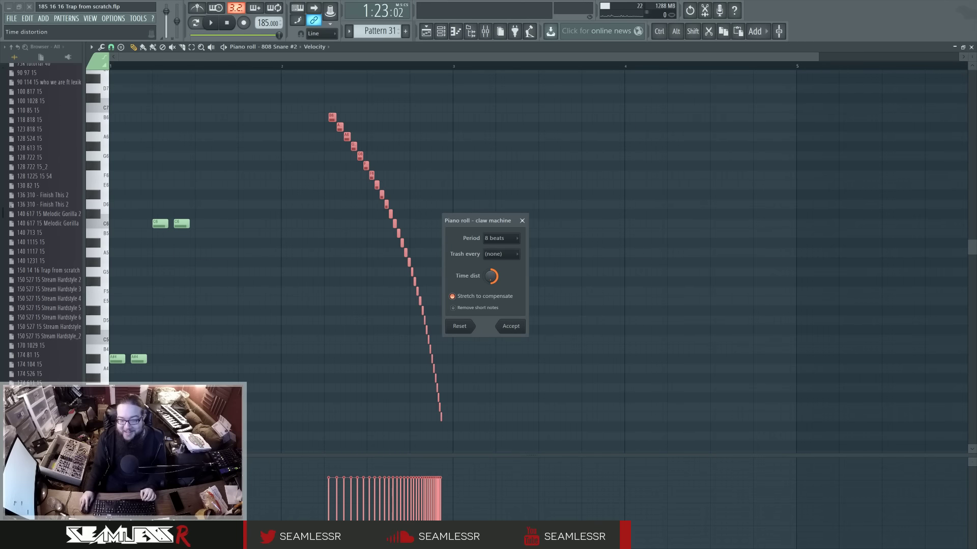
{"action": "left_click", "coordinate": [509, 326]}
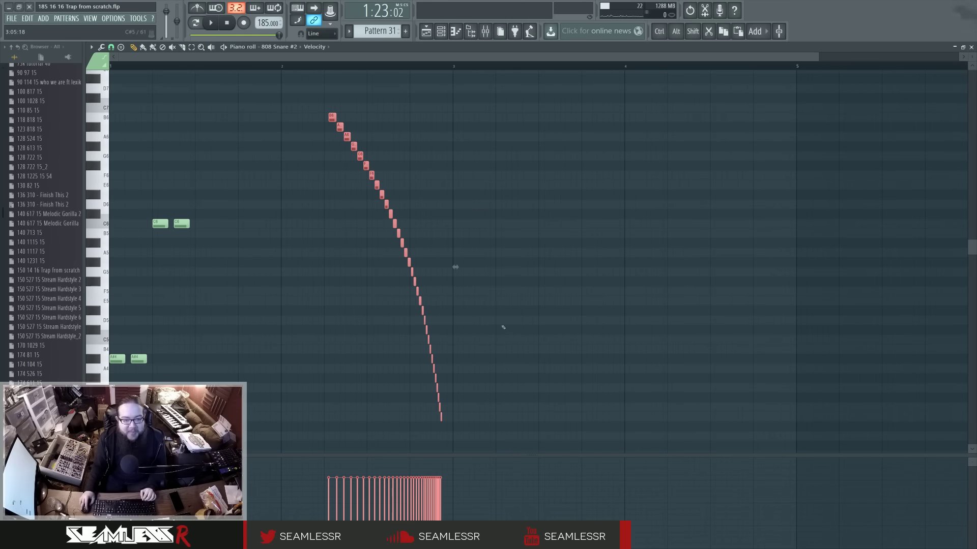
Move the selected run back so it starts right after the two C6 notes, and play it
{"action": "left_click_drag", "start_coordinate": [455, 267], "coordinate": [321, 267]}
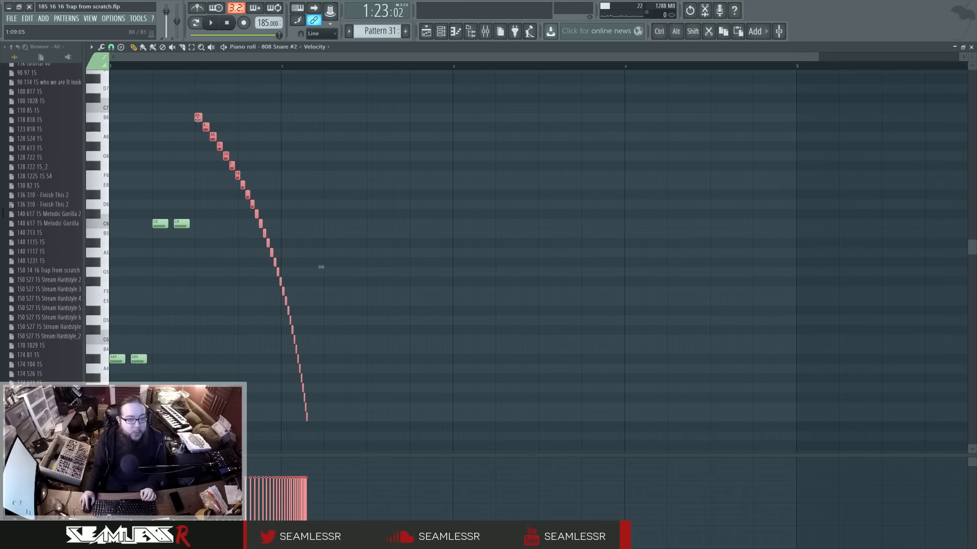
{"action": "key", "text": "space"}
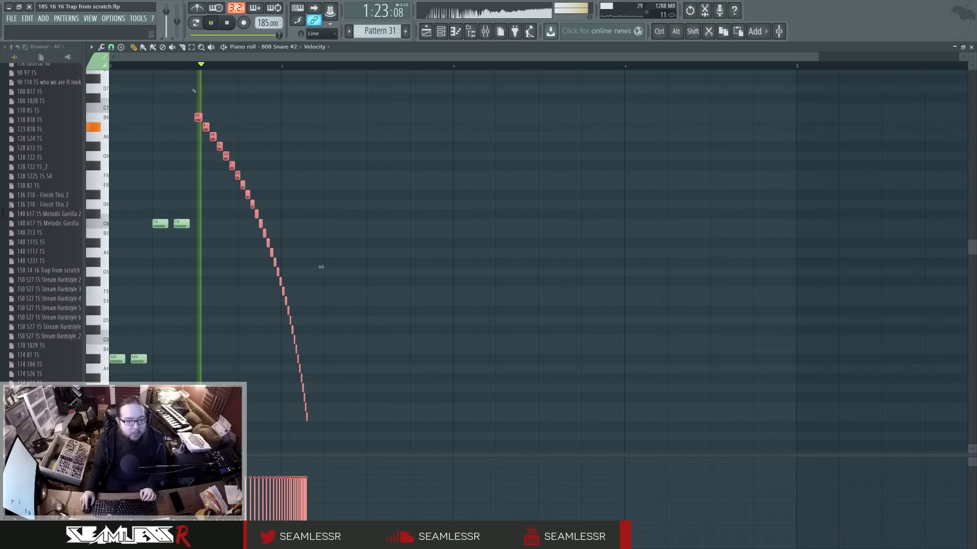
{"action": "key", "text": "space"}
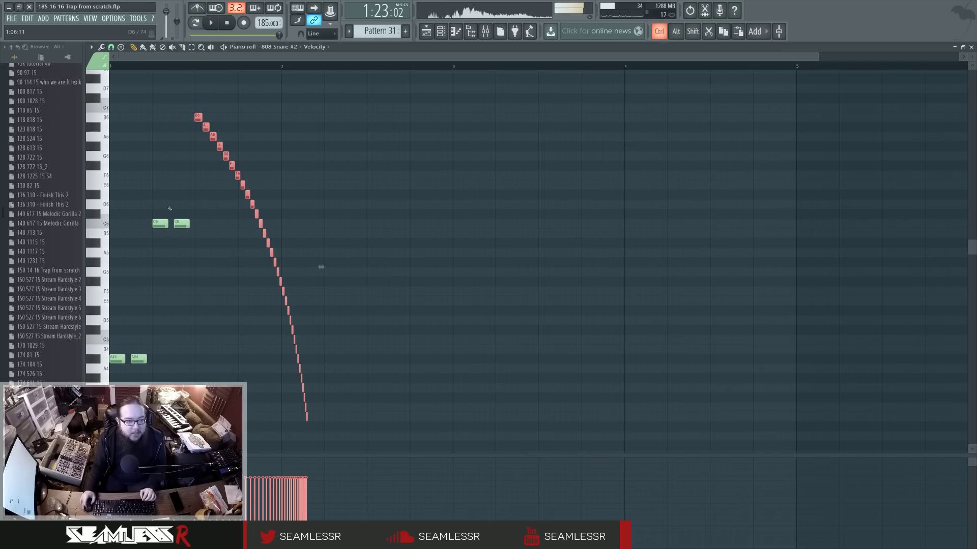
Shift the run earlier to start where the second C6 note sits, delete that C6 note and play the pattern
{"action": "scroll", "coordinate": [198, 156], "scroll_direction": "up", "scroll_amount": 1}
{"action": "left_click_drag", "start_coordinate": [345, 267], "coordinate": [314, 267]}
{"action": "right_click", "coordinate": [185, 223]}
{"action": "key", "text": "space"}
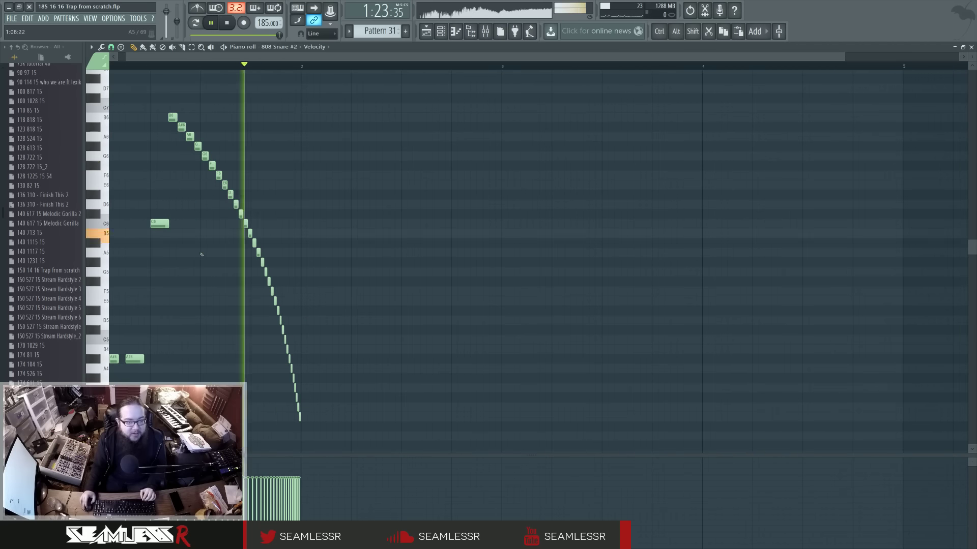
In the playlist, extend the 808 Snare #6 envelope clip to bar 66, raise its point at bar 65 and play
{"action": "left_click", "coordinate": [428, 31]}
{"action": "key", "text": "space"}
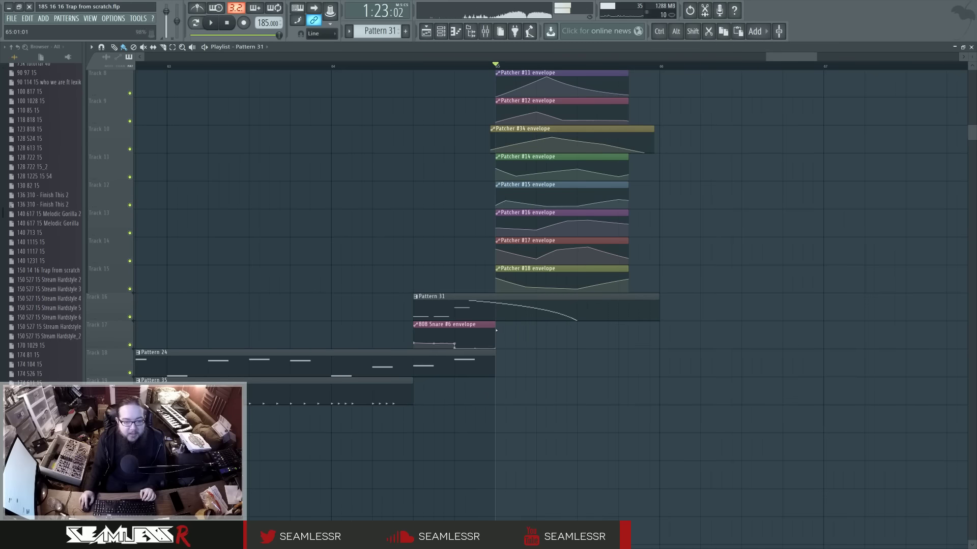
{"action": "left_click_drag", "start_coordinate": [505, 329], "coordinate": [627, 326]}
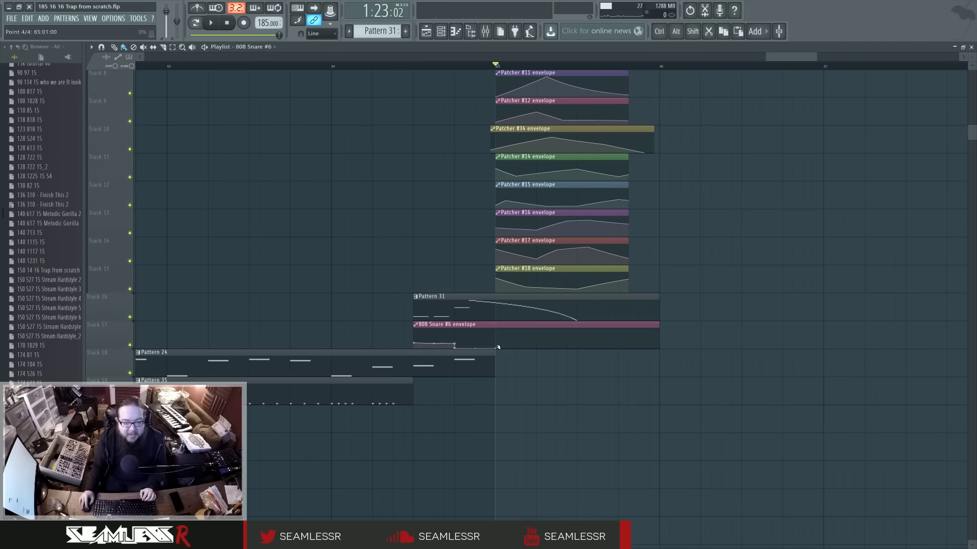
{"action": "key", "text": "space"}
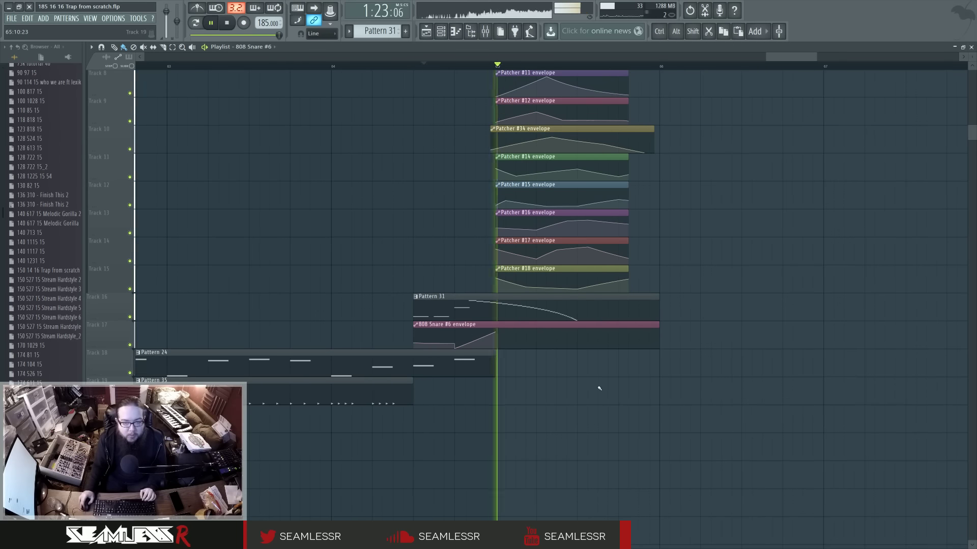
Make the Pattern 15 clip at bar 65 unique and open its Patcher #2 notes in the piano roll
{"action": "scroll", "coordinate": [600, 388], "scroll_direction": "up", "scroll_amount": 3}
{"action": "scroll", "coordinate": [512, 229], "scroll_direction": "up", "scroll_amount": 1}
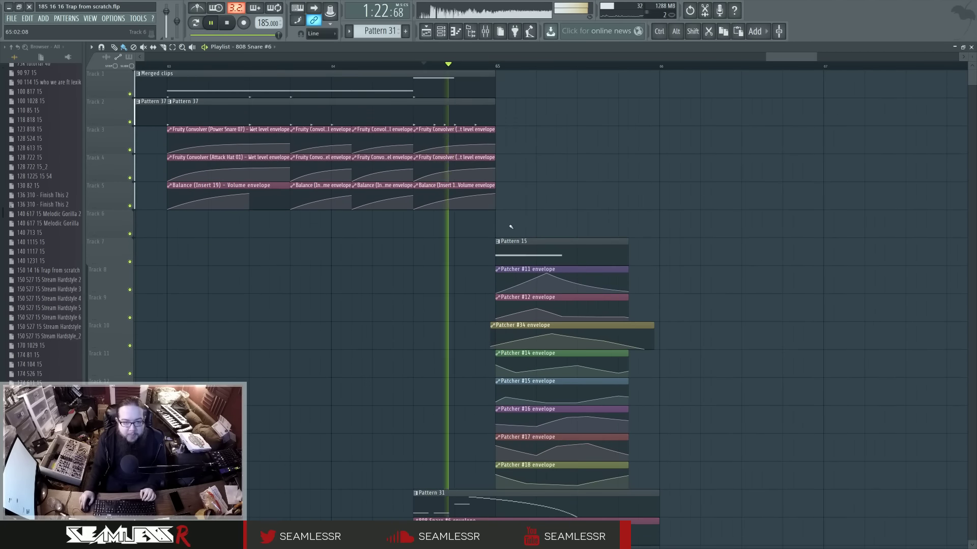
{"action": "left_click", "coordinate": [498, 243]}
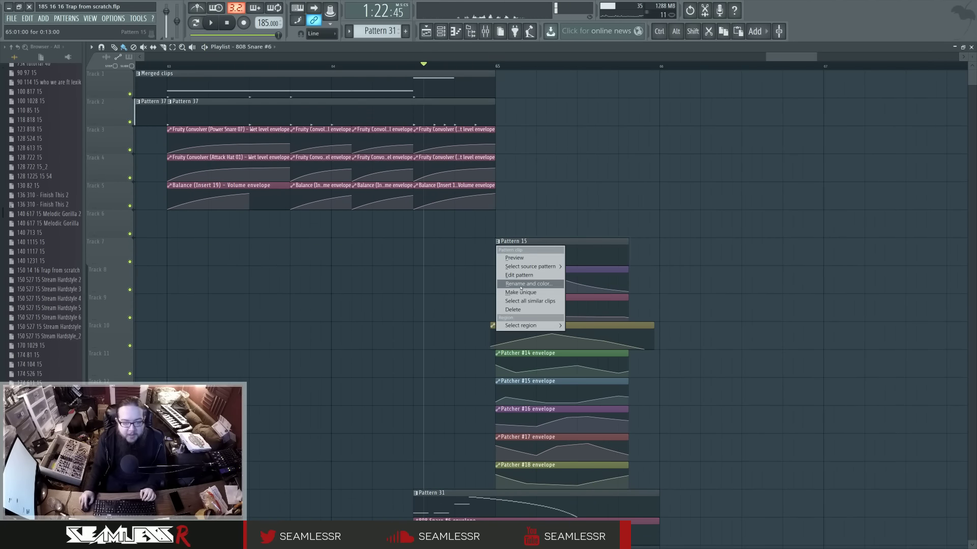
{"action": "left_click", "coordinate": [515, 283]}
{"action": "double_click", "coordinate": [515, 255]}
{"action": "scroll", "coordinate": [378, 311], "scroll_direction": "down", "scroll_amount": 1}
Replace the existing Patcher #2 note with an F#1 note 13 steps long from the pattern's start, and audition it
{"action": "right_click", "coordinate": [254, 275]}
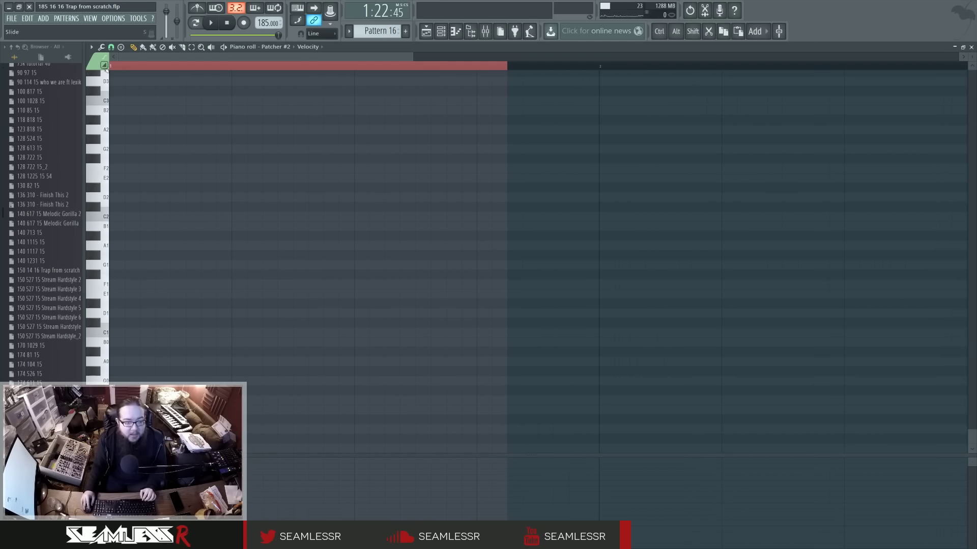
{"action": "left_click_drag", "start_coordinate": [124, 265], "coordinate": [496, 280]}
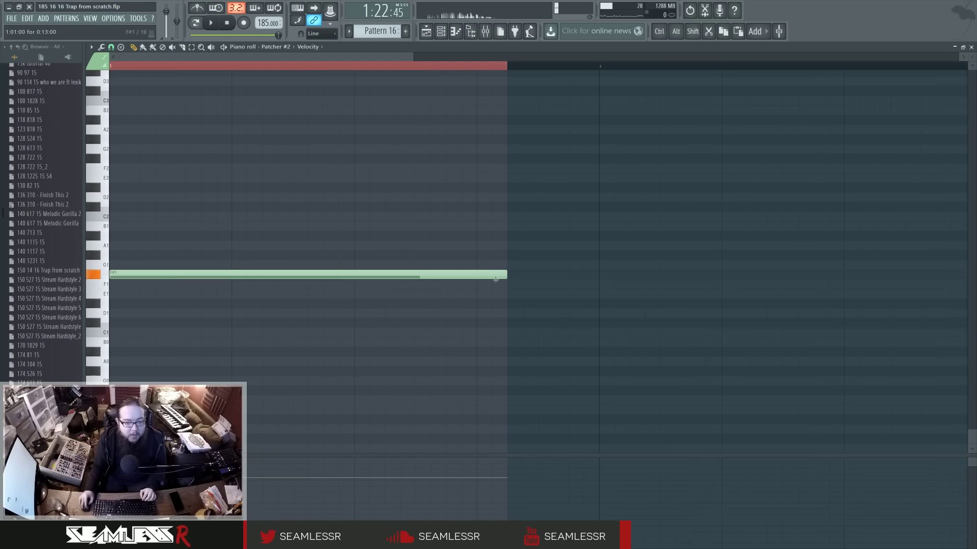
{"action": "key", "text": "space"}
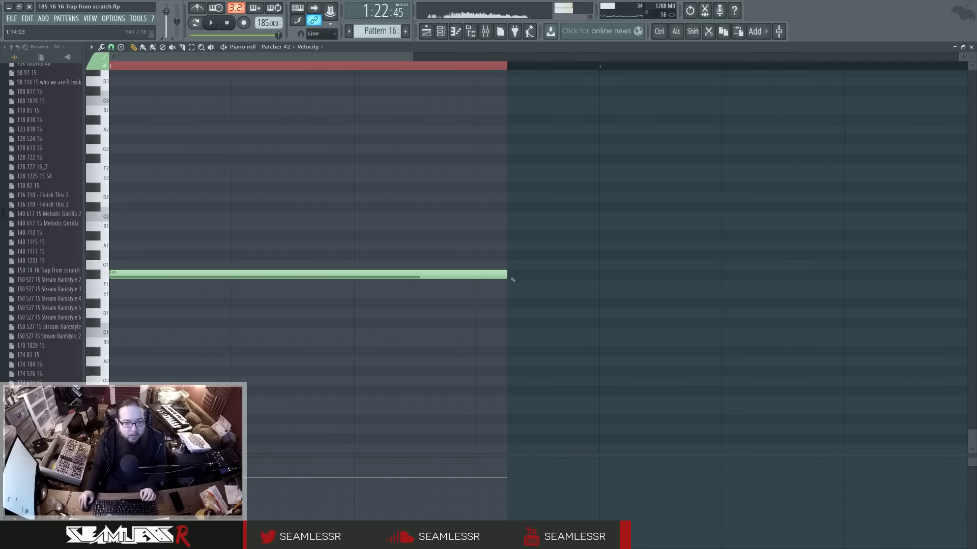
{"action": "key", "text": "space"}
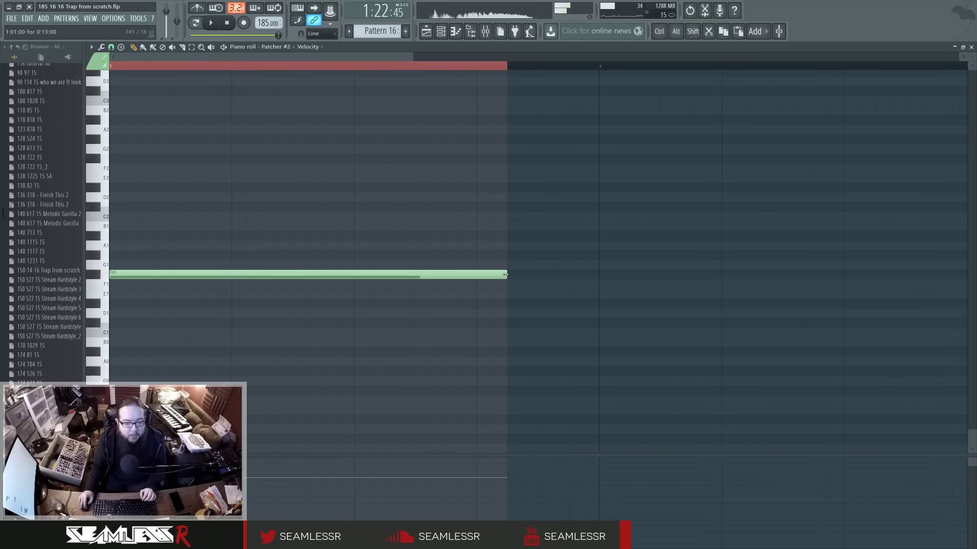
Shorten the F#1 note to six steps, raise it an octave to F#2 and add a six-step D#1 note directly after it
{"action": "left_click_drag", "start_coordinate": [497, 275], "coordinate": [299, 276]}
{"action": "key", "text": "ctrl+Up"}
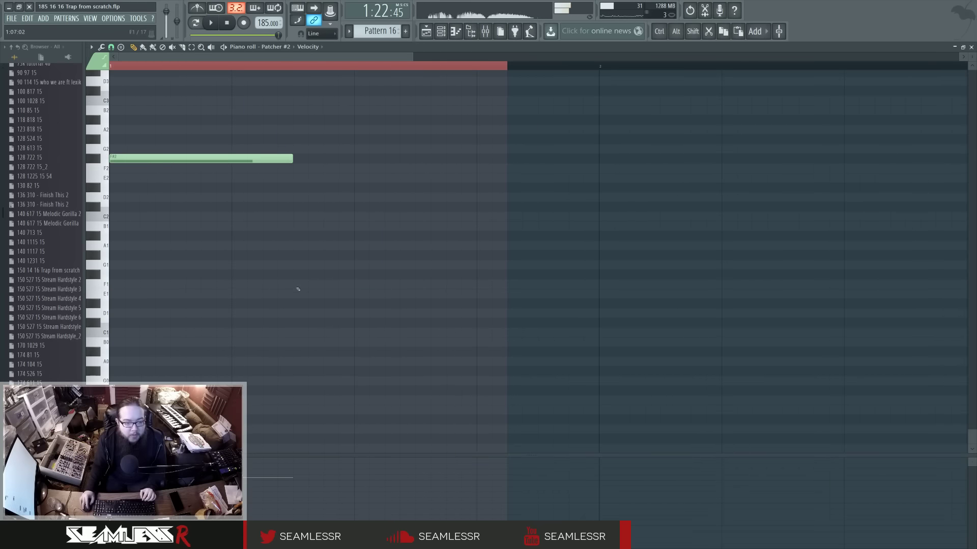
{"action": "left_click", "coordinate": [301, 305]}
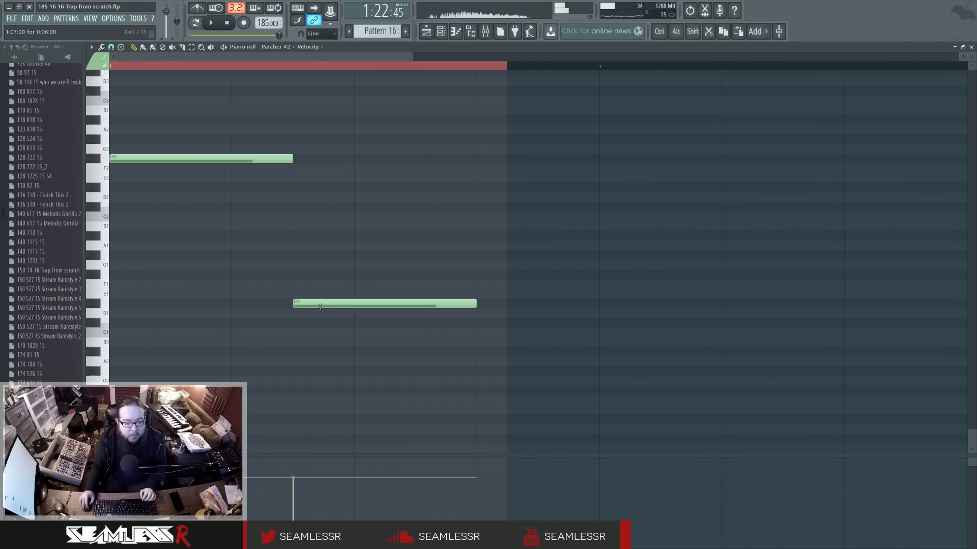
Replace the D#1 note with a four-step F#1 note and add a three-step F#0 note directly after it
{"action": "right_click", "coordinate": [317, 305]}
{"action": "left_click", "coordinate": [297, 279]}
{"action": "left_click_drag", "start_coordinate": [476, 275], "coordinate": [505, 275]}
{"action": "left_click", "coordinate": [442, 399]}
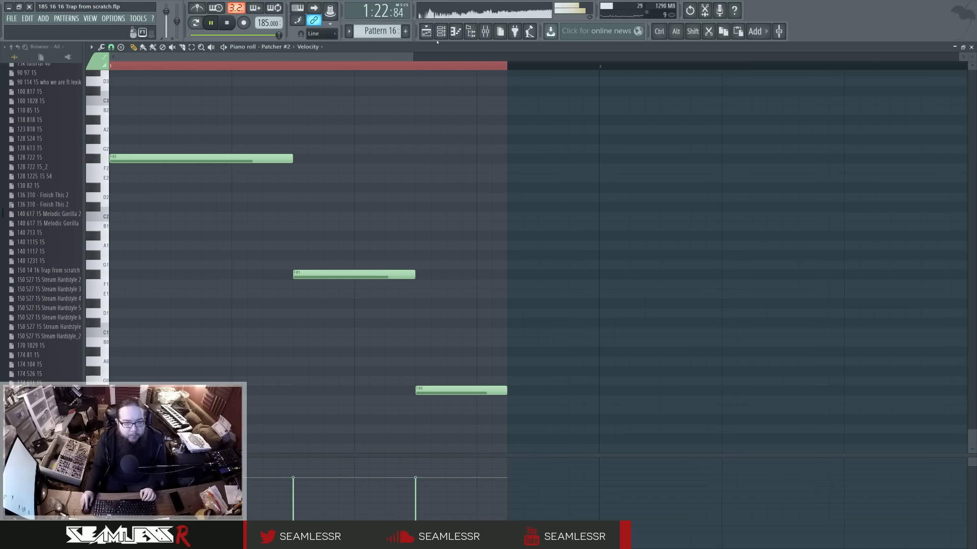
In the playlist, make the Patcher #11, Patcher #12 and Patcher #34 envelope clips at bar 65 unique
{"action": "key", "text": "F5"}
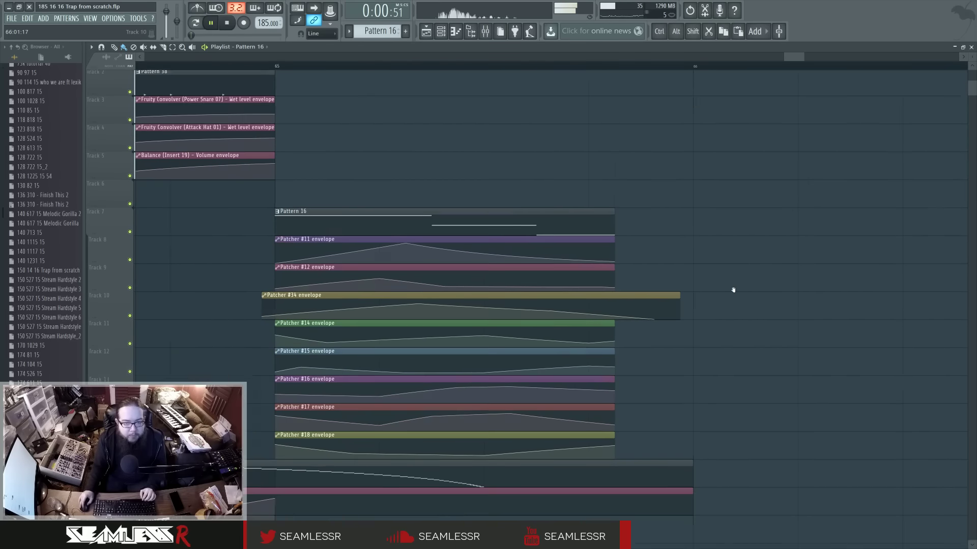
{"action": "scroll", "coordinate": [733, 290], "scroll_direction": "down", "scroll_amount": 2}
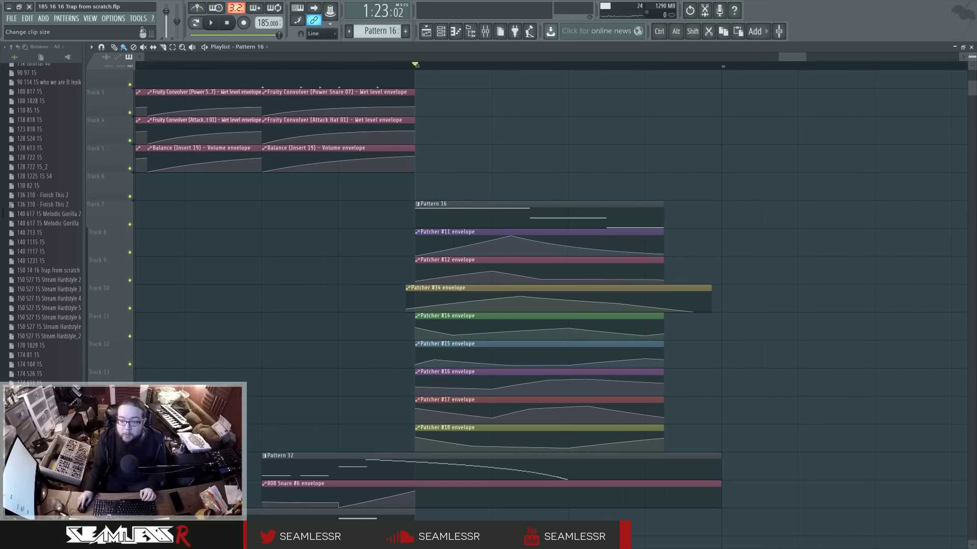
{"action": "scroll", "coordinate": [726, 218], "scroll_direction": "up", "scroll_amount": 4}
{"action": "right_click", "coordinate": [417, 199]}
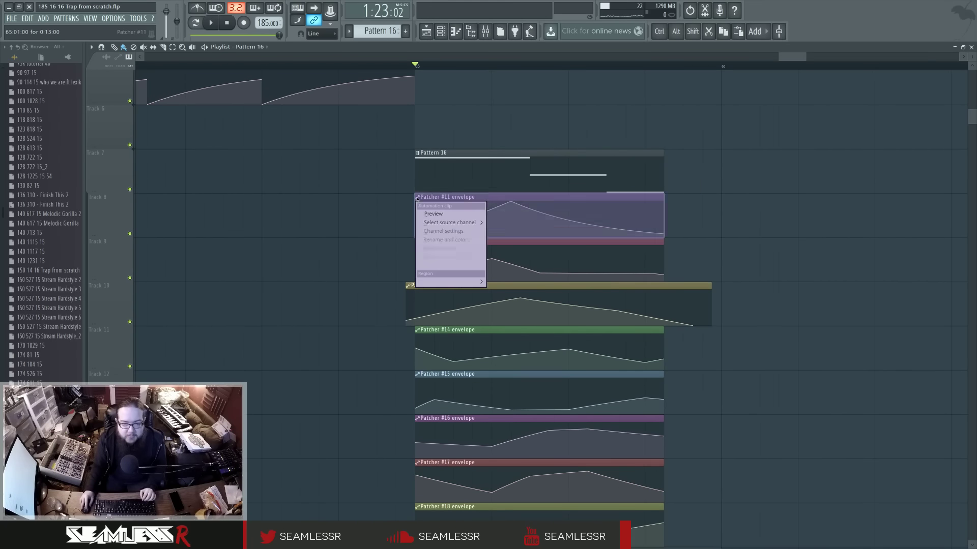
{"action": "left_click", "coordinate": [437, 248]}
{"action": "right_click", "coordinate": [417, 243]}
{"action": "left_click", "coordinate": [422, 293]}
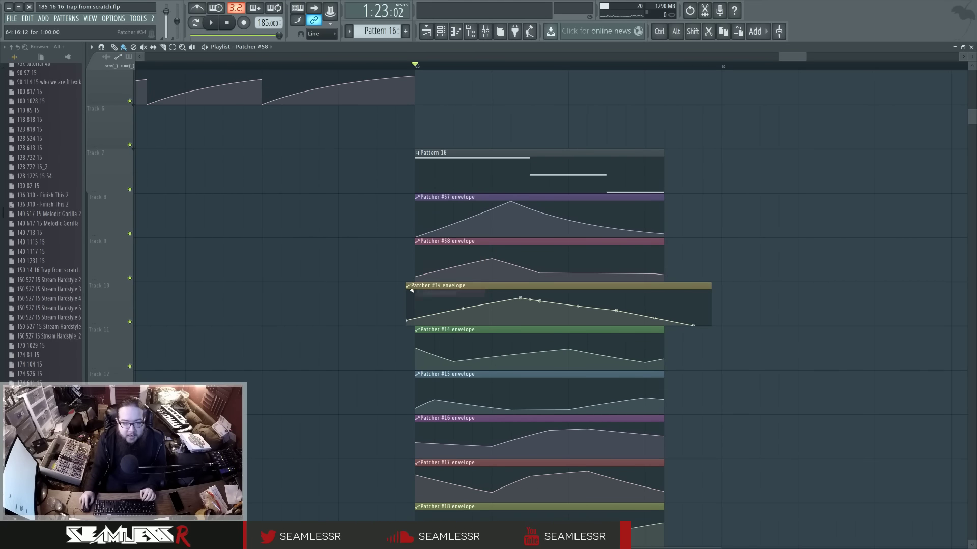
{"action": "right_click", "coordinate": [412, 290]}
{"action": "left_click", "coordinate": [424, 340]}
Make the Patcher #14, Patcher #15 and Patcher #16 envelope clips at bar 65 unique
{"action": "right_click", "coordinate": [419, 333]}
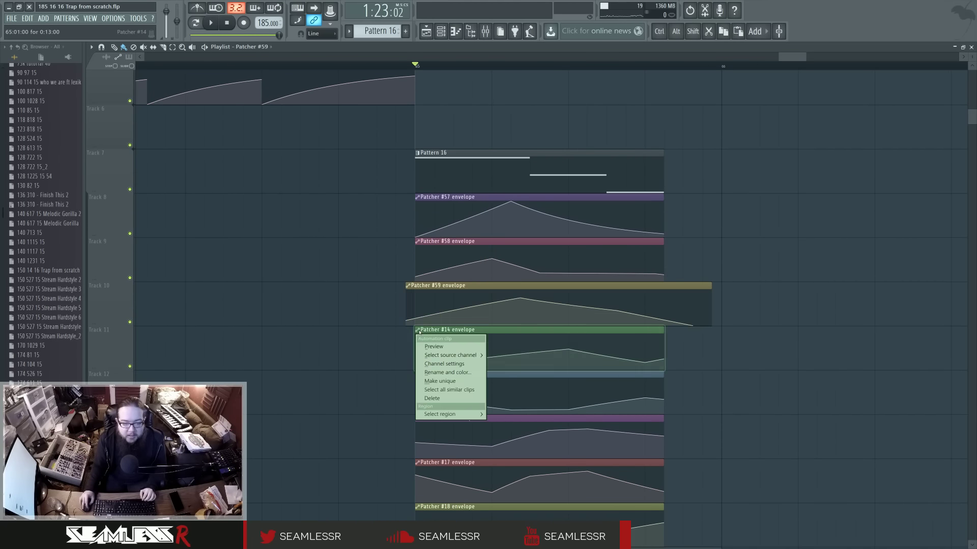
{"action": "left_click", "coordinate": [440, 381]}
{"action": "right_click", "coordinate": [418, 375]}
{"action": "left_click", "coordinate": [438, 423]}
{"action": "scroll", "coordinate": [402, 380], "scroll_direction": "down", "scroll_amount": 1}
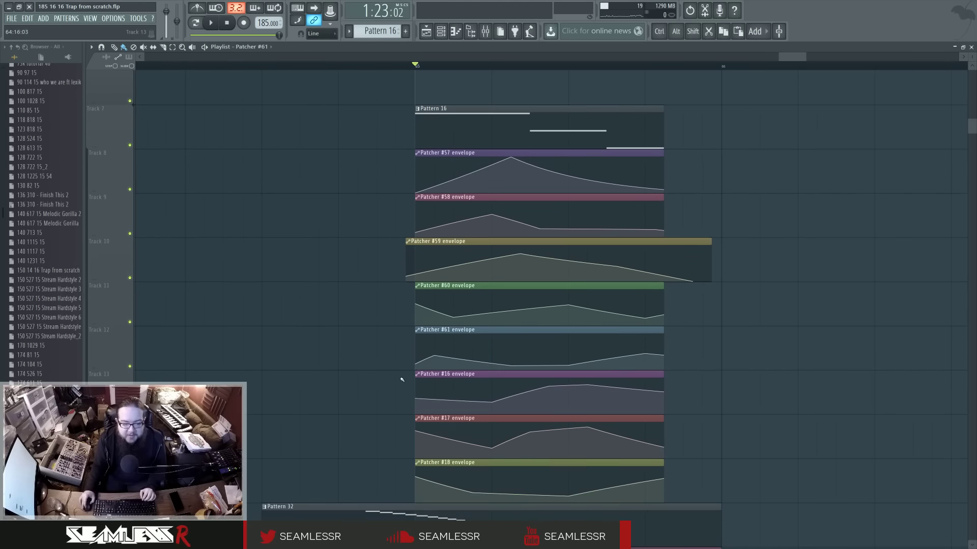
{"action": "right_click", "coordinate": [417, 375]}
{"action": "left_click", "coordinate": [422, 416]}
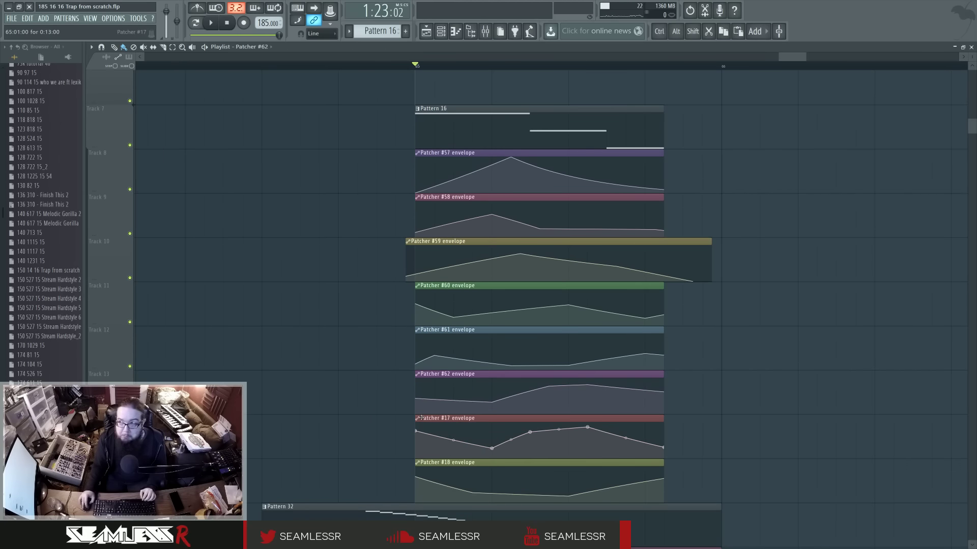
Make the Patcher #17 and Patcher #18 envelope clips at bar 65 unique
{"action": "right_click", "coordinate": [420, 418]}
{"action": "left_click", "coordinate": [437, 459]}
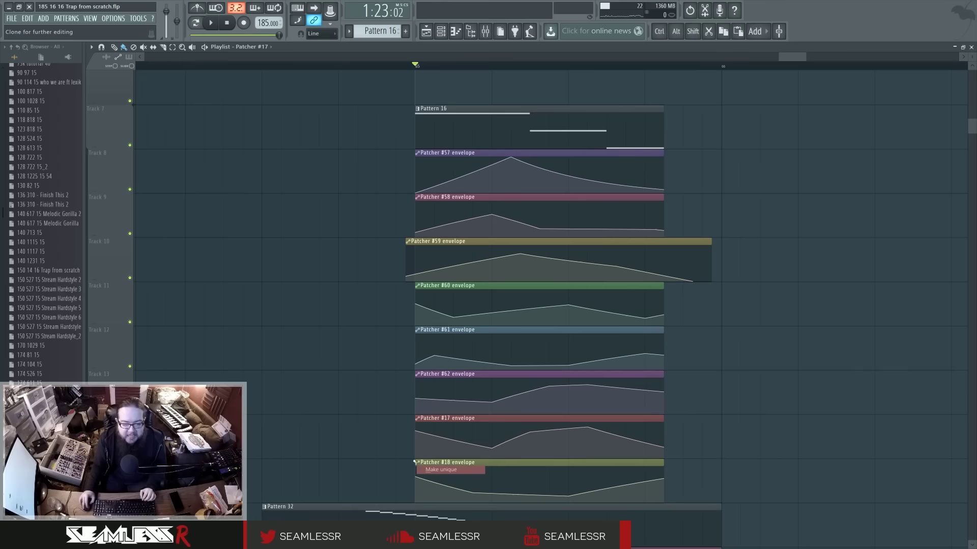
{"action": "right_click", "coordinate": [422, 465]}
{"action": "left_click", "coordinate": [437, 505]}
{"action": "scroll", "coordinate": [338, 393], "scroll_direction": "down", "scroll_amount": 1}
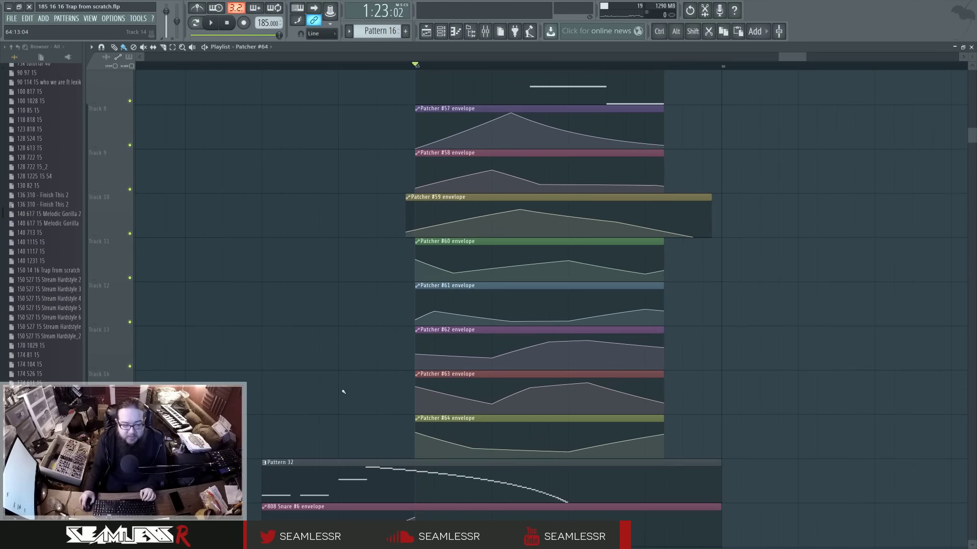
{"action": "scroll", "coordinate": [343, 391], "scroll_direction": "up", "scroll_amount": 1}
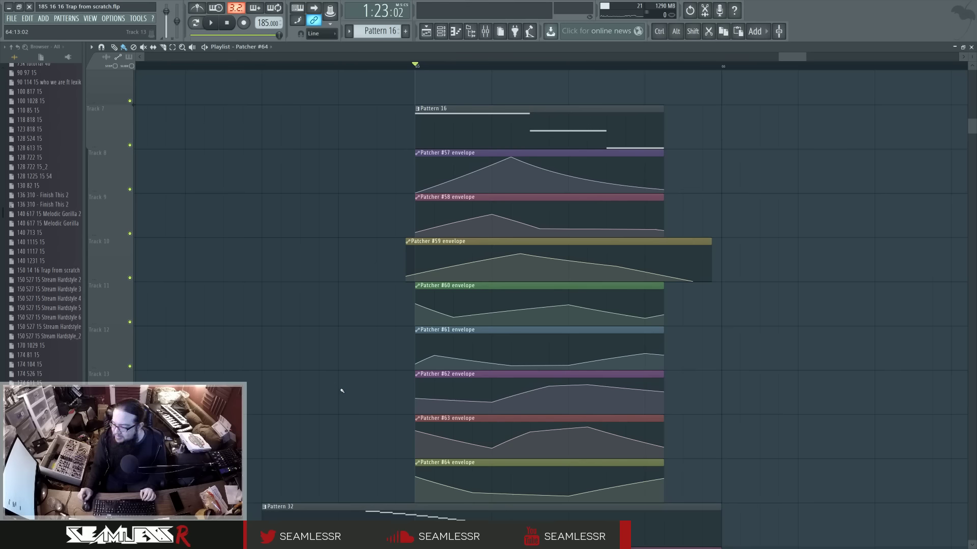
During playback, reshape the Patcher #57 envelope into two full-height peaks near 65:03 and 65:10 with a low point between them
{"action": "key", "text": "space"}
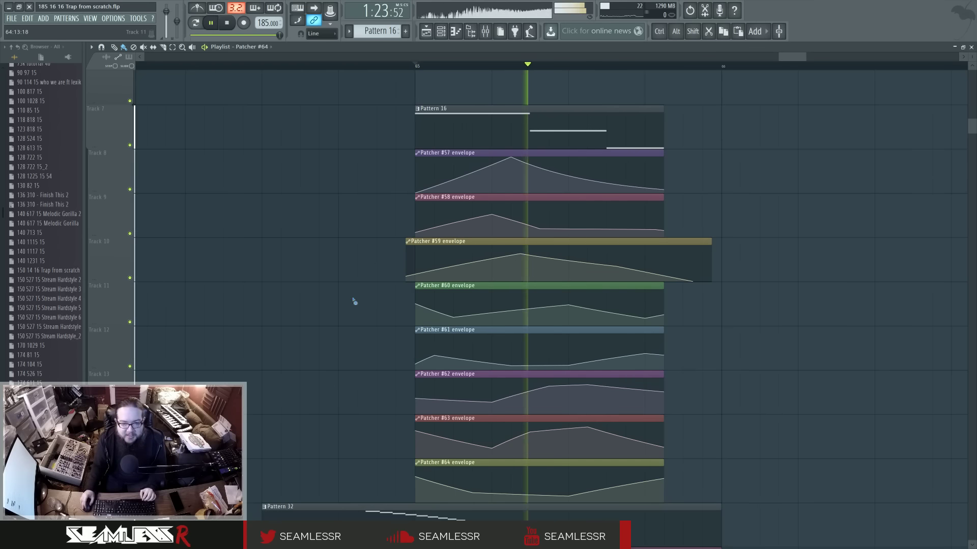
{"action": "left_click_drag", "start_coordinate": [511, 158], "coordinate": [453, 158]}
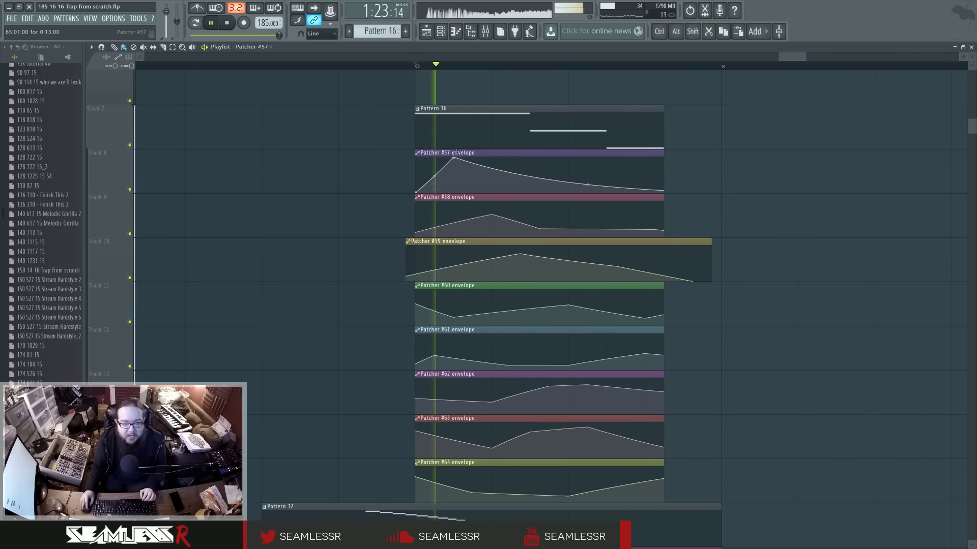
{"action": "right_click", "coordinate": [530, 191]}
{"action": "right_click", "coordinate": [587, 169]}
{"action": "left_click_drag", "start_coordinate": [588, 168], "coordinate": [587, 158]}
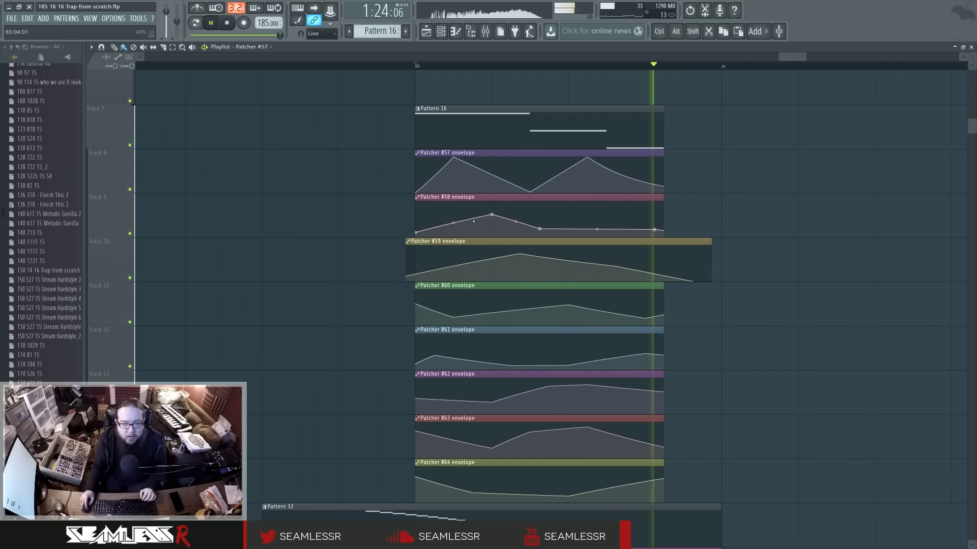
In the Patcher #58 envelope, add a peak at 65:10, lower the earlier peak and raise the start point near the top
{"action": "right_click", "coordinate": [587, 210]}
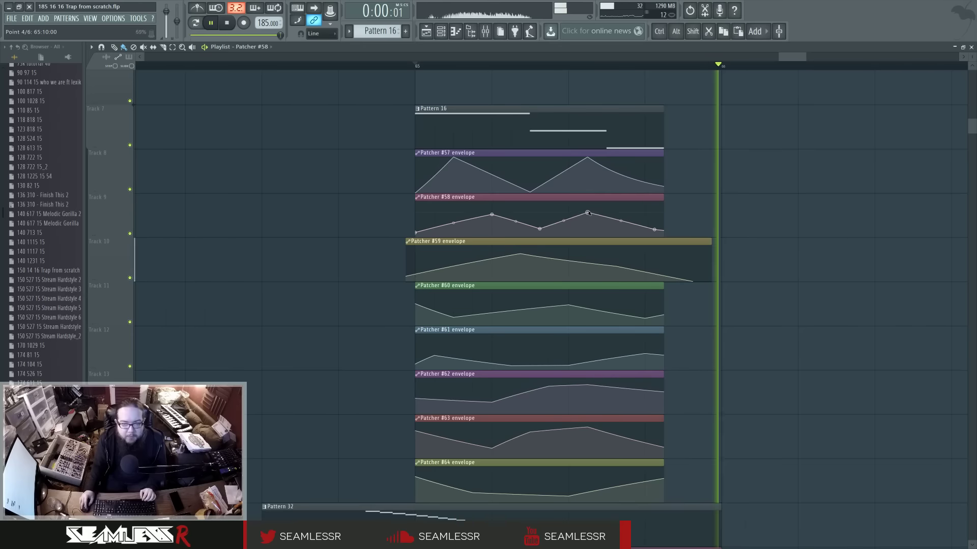
{"action": "left_click_drag", "start_coordinate": [588, 210], "coordinate": [588, 216]}
{"action": "left_click_drag", "start_coordinate": [492, 214], "coordinate": [492, 223]}
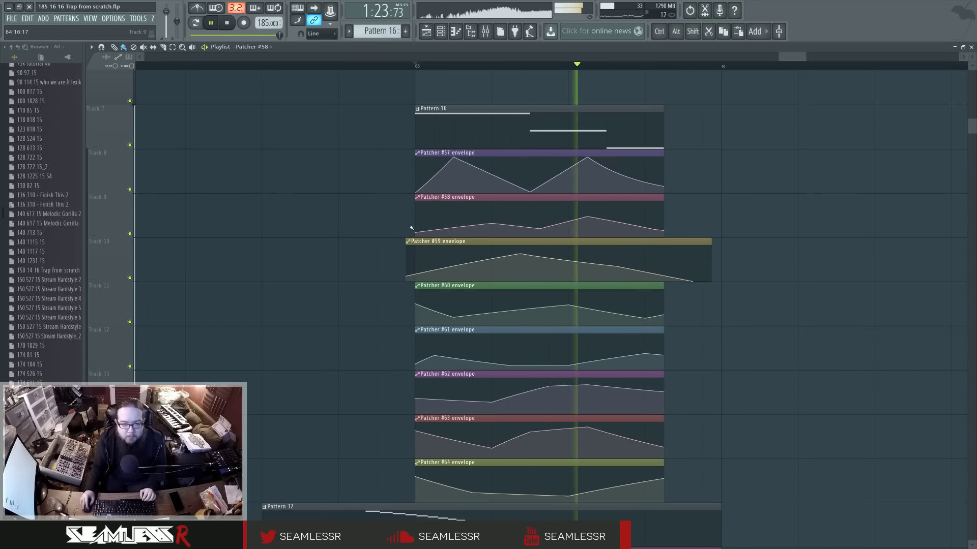
{"action": "left_click_drag", "start_coordinate": [416, 233], "coordinate": [417, 206]}
{"action": "key", "text": "space"}
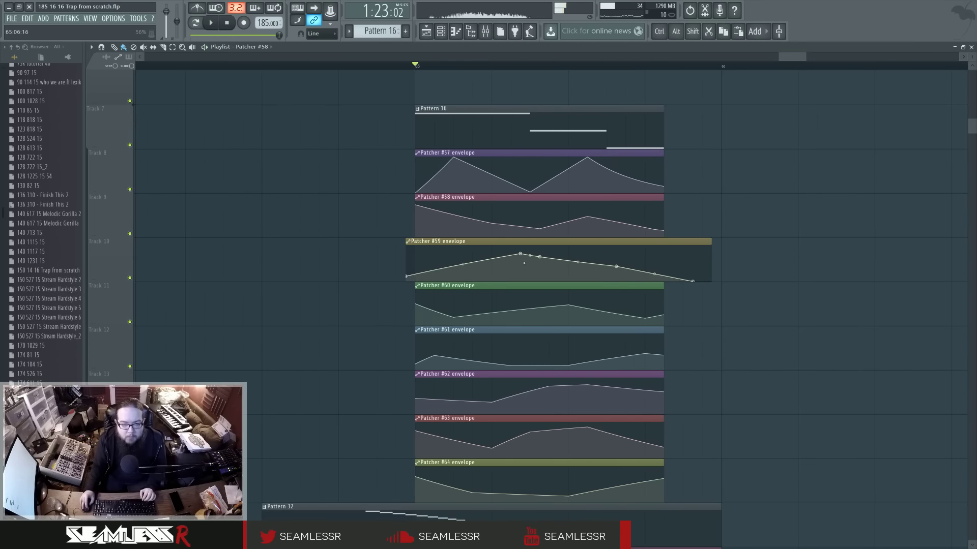
Reshape the Patcher #59 envelope with a low early point and a late peak falling to zero at bar 66, and extend the clip past bar 66
{"action": "left_click_drag", "start_coordinate": [482, 276], "coordinate": [463, 273]}
{"action": "key", "text": "space"}
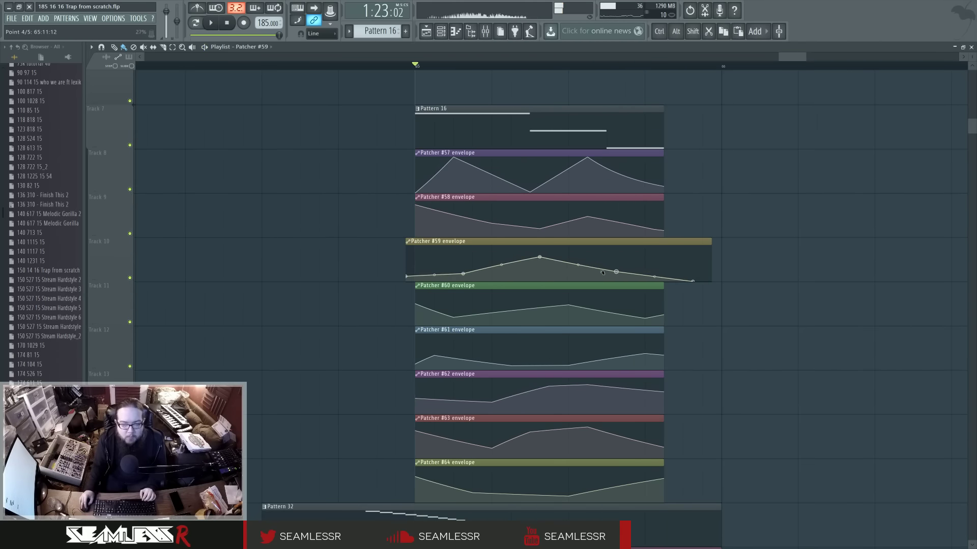
{"action": "left_click_drag", "start_coordinate": [687, 278], "coordinate": [688, 256]}
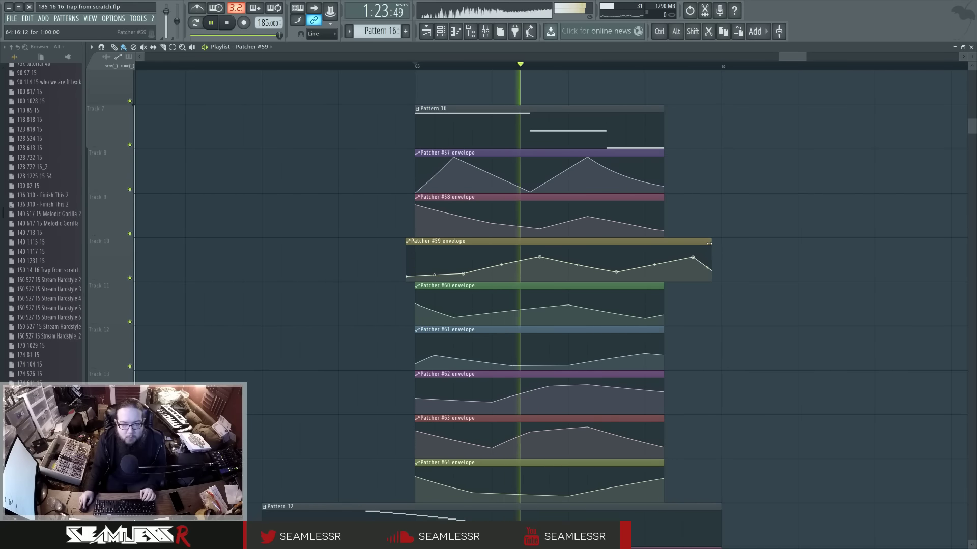
{"action": "left_click_drag", "start_coordinate": [710, 270], "coordinate": [721, 278]}
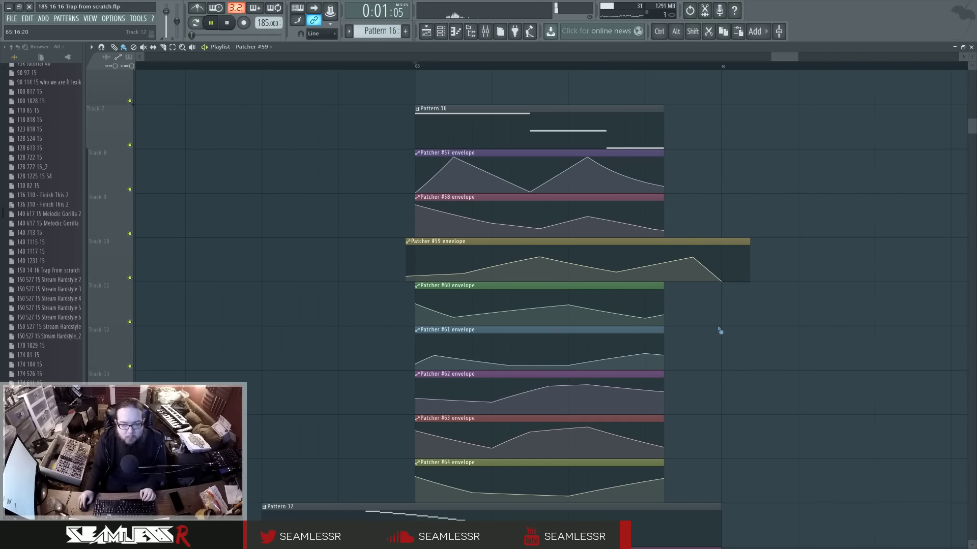
Move the Patcher #60 envelope's middle peak earlier to about 65:06 and raise the Patcher #61 envelope's point at 65:09
{"action": "key", "text": "space"}
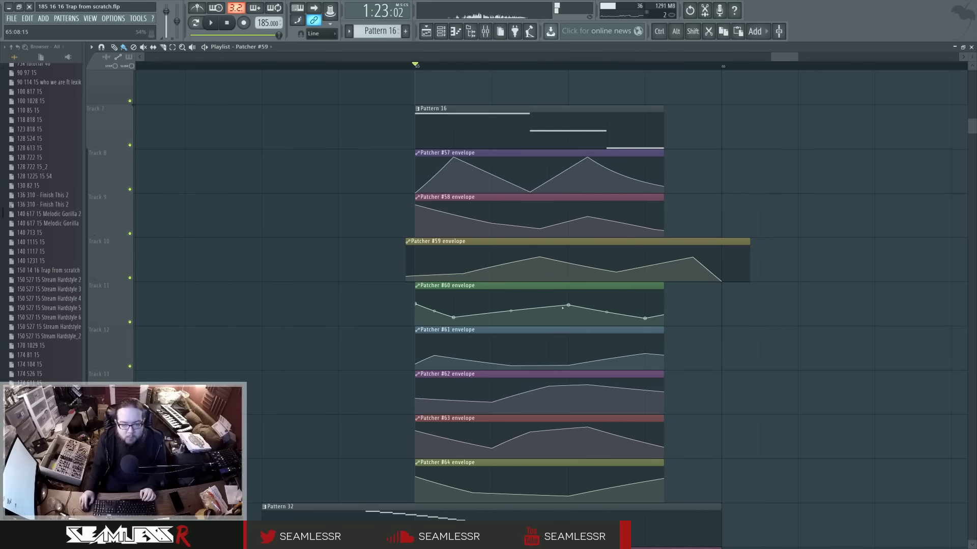
{"action": "key", "text": "space"}
{"action": "mouse_move", "coordinate": [568, 365]}
{"action": "left_mouse_down"}
{"action": "mouse_move", "coordinate": [570, 344]}
{"action": "mouse_move", "coordinate": [570, 353]}
{"action": "left_mouse_up"}
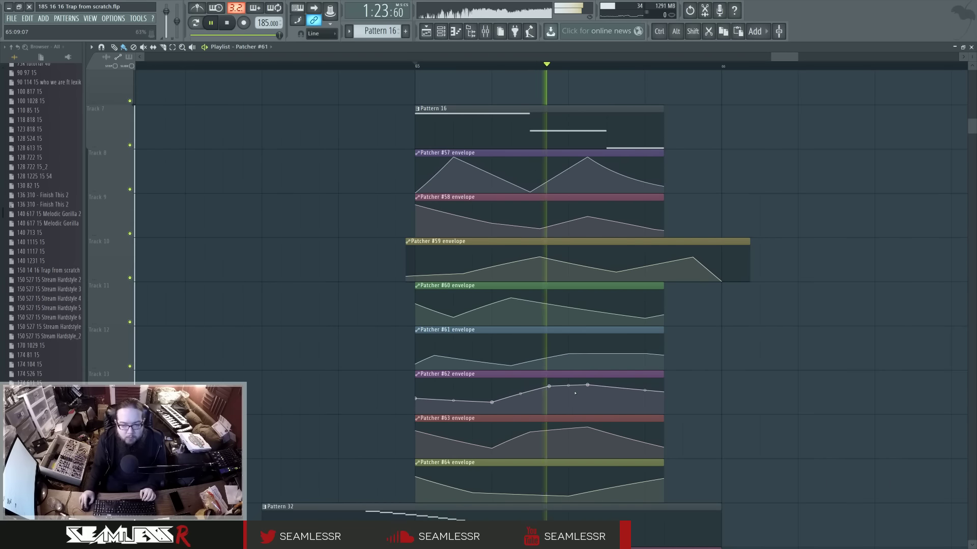
Reshape the Patcher #62 envelope: lower the start, end and 65:10 points, and add peaks near 65:03 and 65:12
{"action": "left_click_drag", "start_coordinate": [588, 386], "coordinate": [588, 404]}
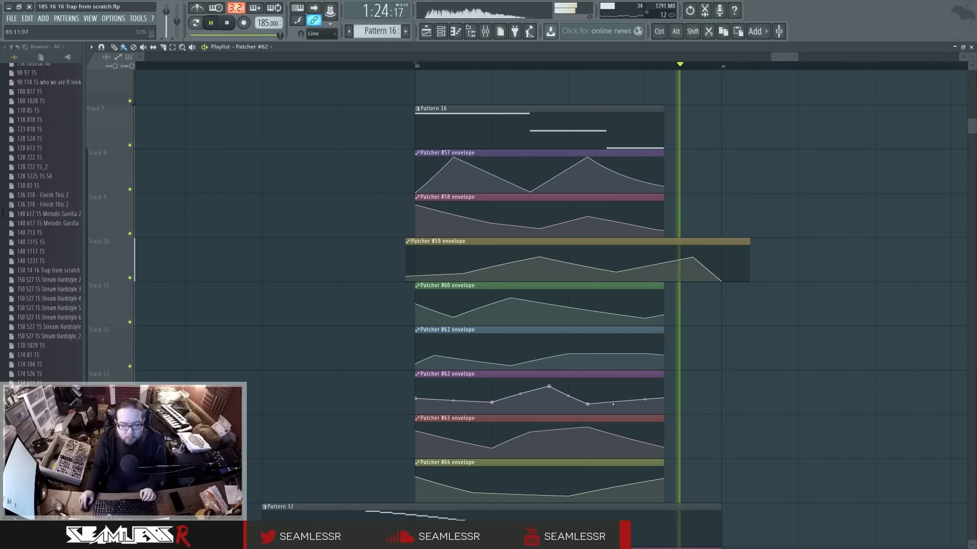
{"action": "right_click", "coordinate": [626, 387]}
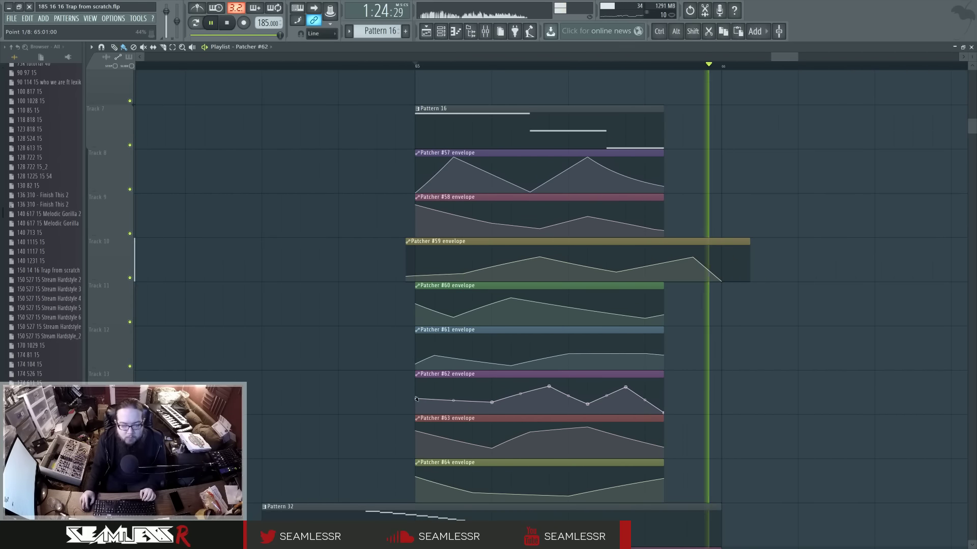
{"action": "mouse_move", "coordinate": [415, 399]}
{"action": "left_mouse_down"}
{"action": "mouse_move", "coordinate": [417, 388]}
{"action": "mouse_move", "coordinate": [417, 408]}
{"action": "left_mouse_up"}
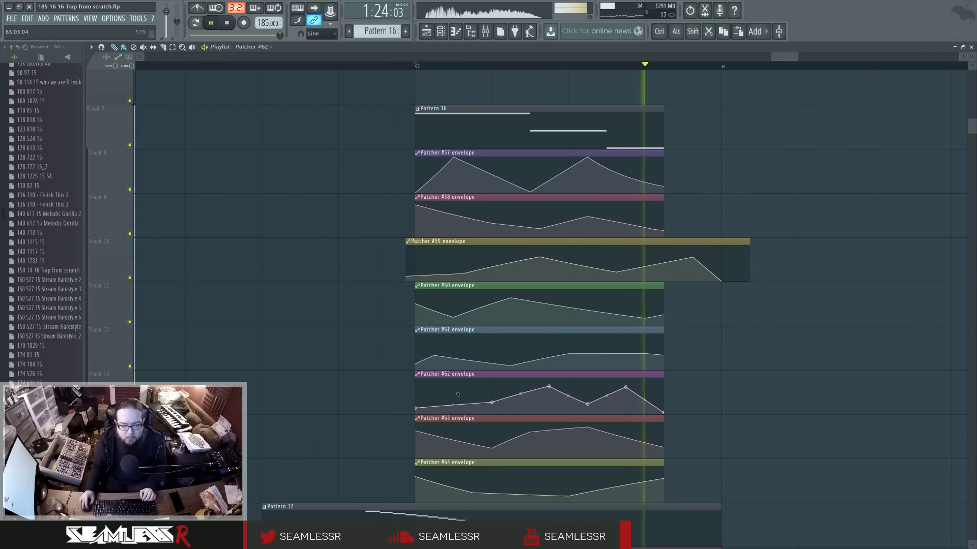
{"action": "right_click", "coordinate": [456, 393]}
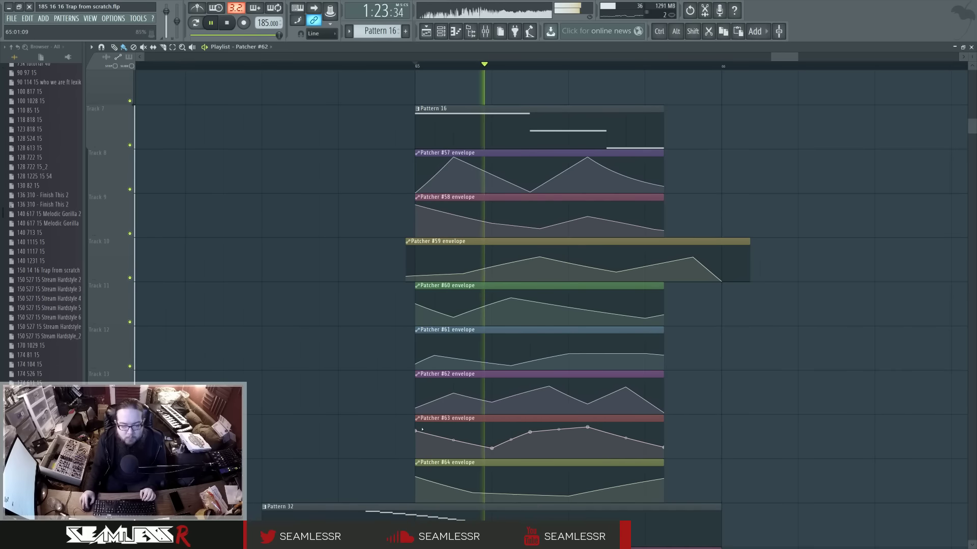
In the Patcher #63 envelope, lower the start, 65:07 and 65:10 points and raise 65:05, then slightly adjust Patcher #64's point at 65:09
{"action": "left_click_drag", "start_coordinate": [417, 431], "coordinate": [416, 448]}
{"action": "left_click_drag", "start_coordinate": [492, 448], "coordinate": [529, 454]}
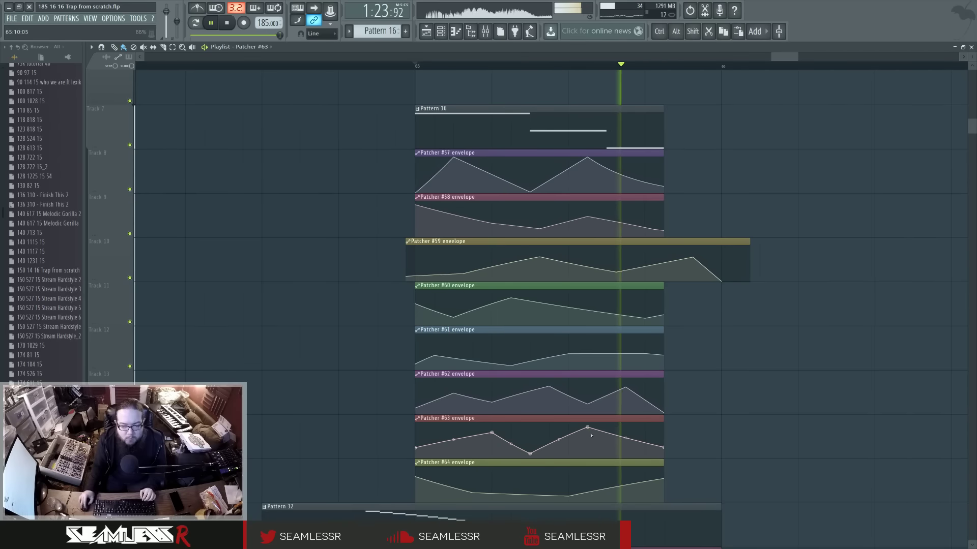
{"action": "left_click_drag", "start_coordinate": [587, 428], "coordinate": [588, 447]}
{"action": "mouse_move", "coordinate": [568, 496]}
{"action": "left_mouse_down"}
{"action": "mouse_move", "coordinate": [569, 469]}
{"action": "mouse_move", "coordinate": [570, 497]}
{"action": "left_mouse_up"}
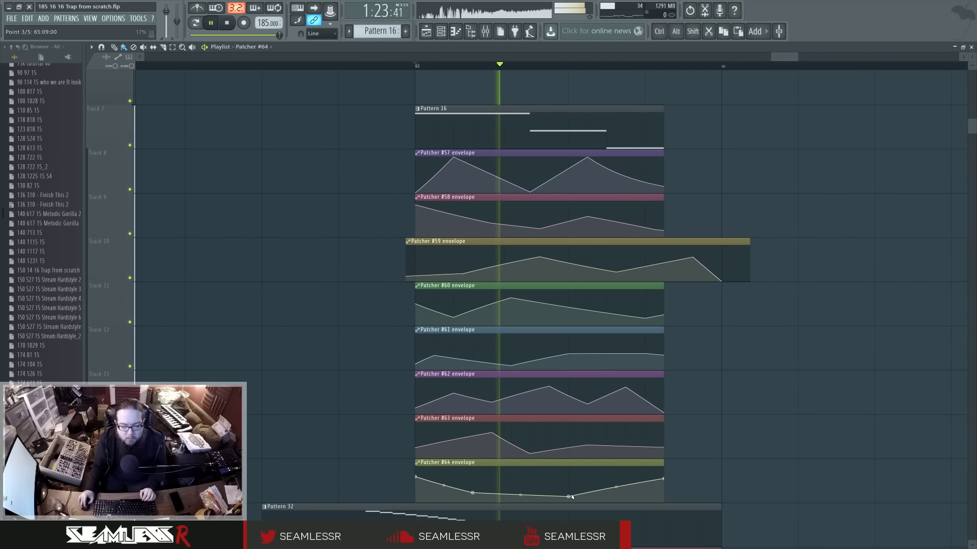
{"action": "key", "text": "space"}
Extend the Pattern 16 clip to bar 66 and lengthen its F#1 note to six steps and its F#0 note to four steps
{"action": "scroll", "coordinate": [735, 419], "scroll_direction": "down", "scroll_amount": 3}
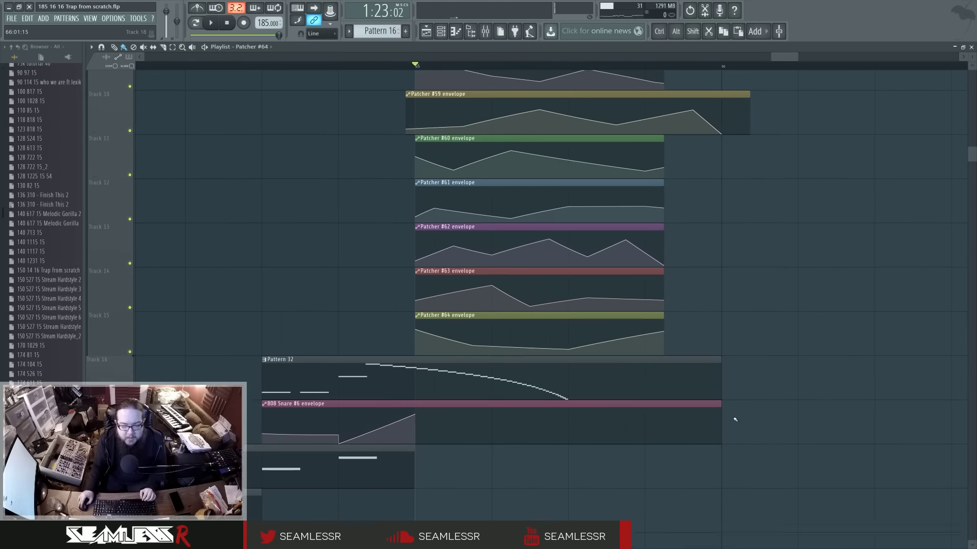
{"action": "scroll", "coordinate": [735, 420], "scroll_direction": "down", "scroll_amount": 2, "text": "ctrl"}
{"action": "scroll", "coordinate": [735, 420], "scroll_direction": "down", "scroll_amount": 2, "text": "ctrl"}
{"action": "scroll", "coordinate": [763, 438], "scroll_direction": "up", "scroll_amount": 8}
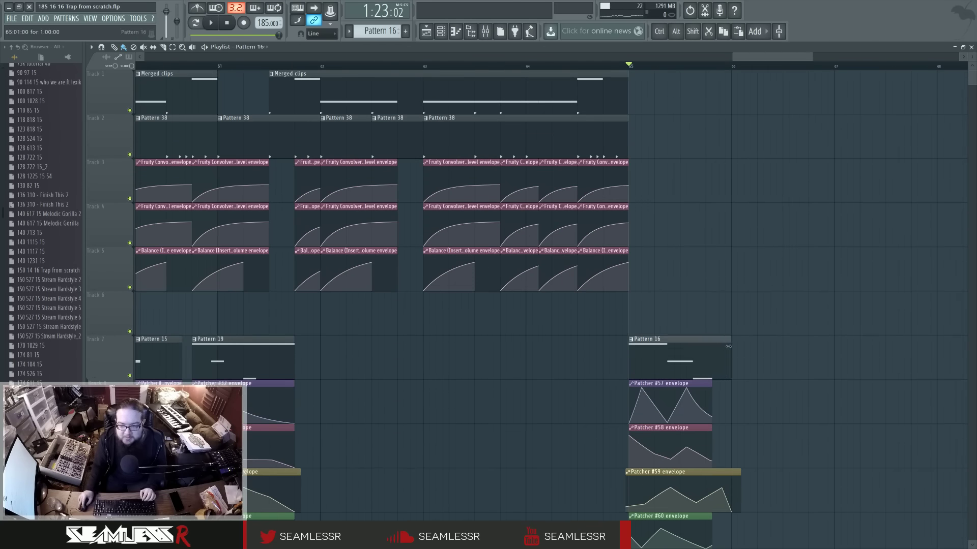
{"action": "scroll", "coordinate": [728, 346], "scroll_direction": "up", "scroll_amount": 1, "text": "ctrl"}
{"action": "double_click", "coordinate": [633, 356]}
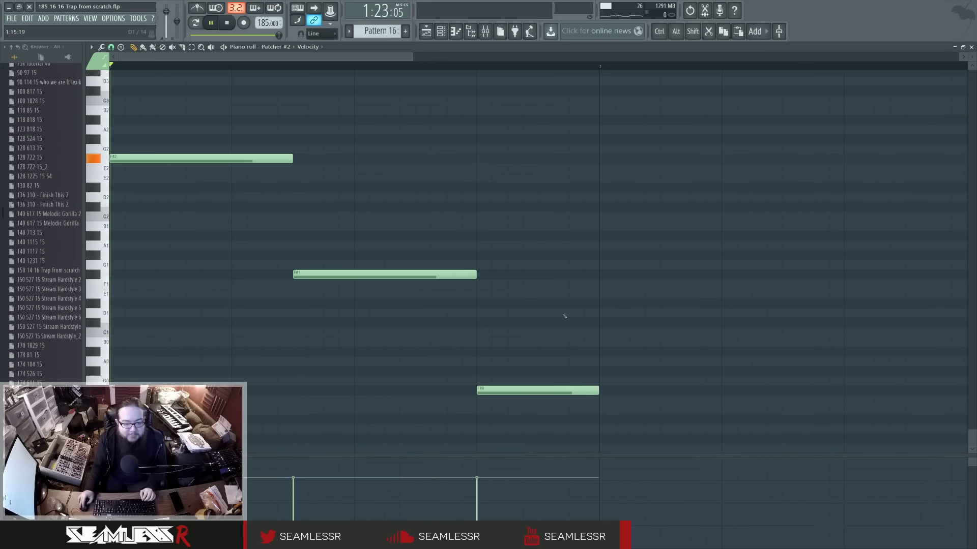
{"action": "key", "text": "F5"}
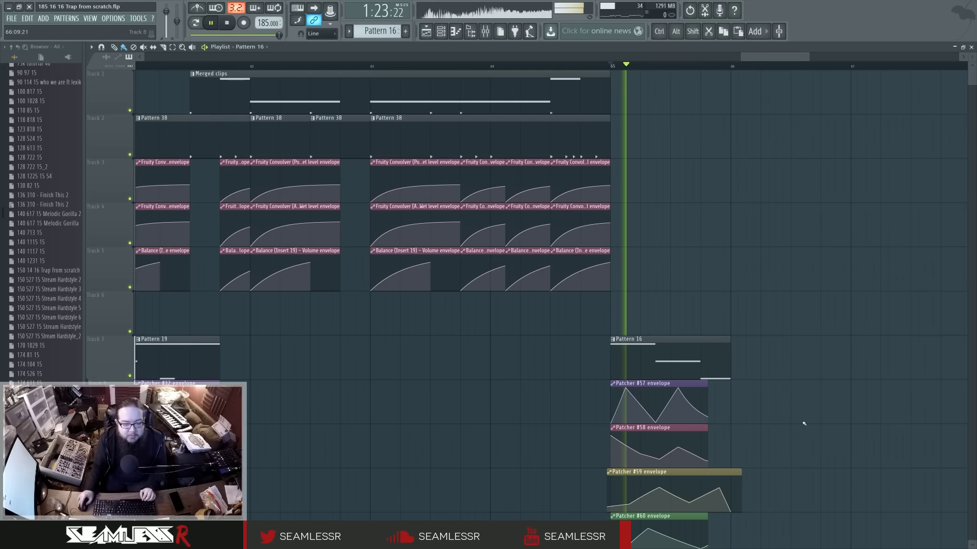
Extend the Patcher #58 envelope clip to bar 66 and end its curve at the bottom there
{"action": "scroll", "coordinate": [804, 424], "scroll_direction": "down", "scroll_amount": 5}
{"action": "key", "text": "space"}
{"action": "scroll", "coordinate": [606, 283], "scroll_direction": "up", "scroll_amount": 1}
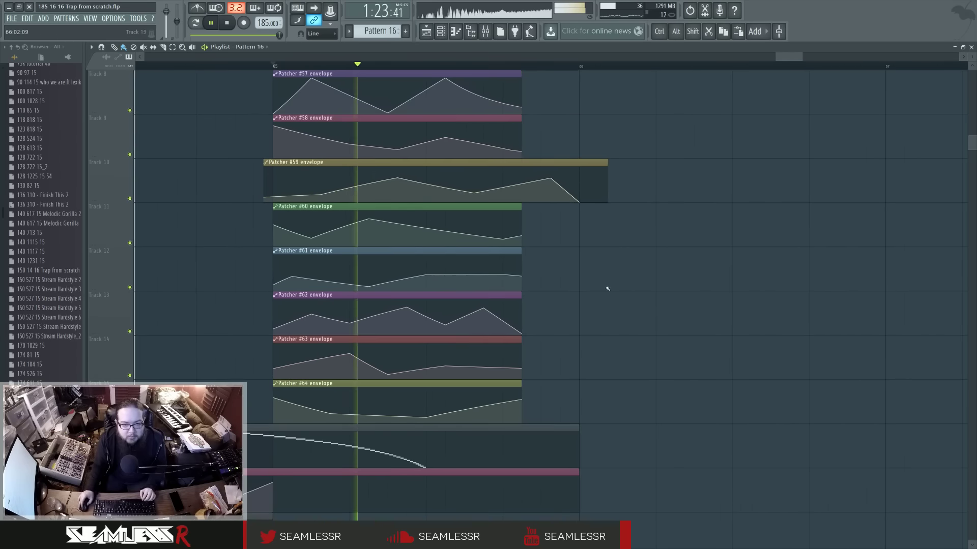
{"action": "scroll", "coordinate": [578, 224], "scroll_direction": "up", "scroll_amount": 1}
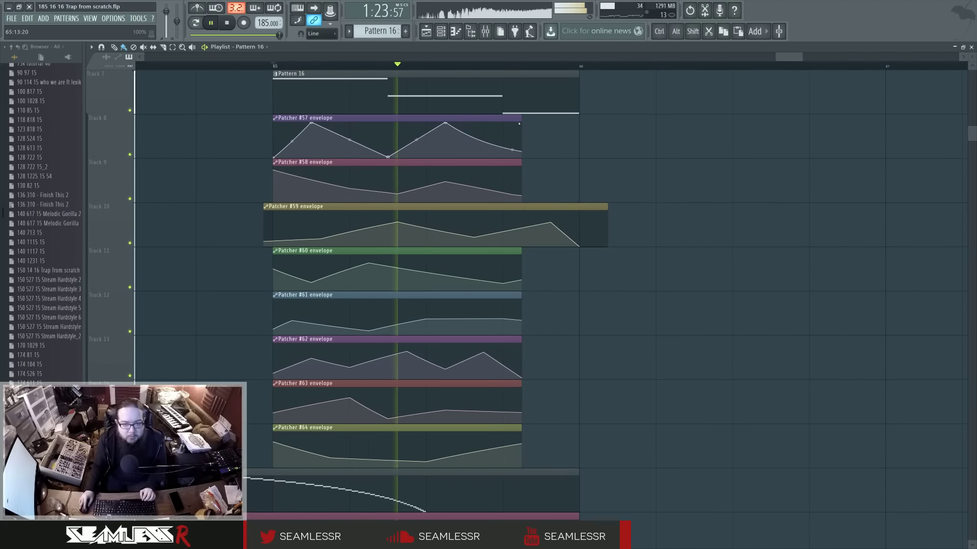
{"action": "left_click_drag", "start_coordinate": [521, 162], "coordinate": [569, 166]}
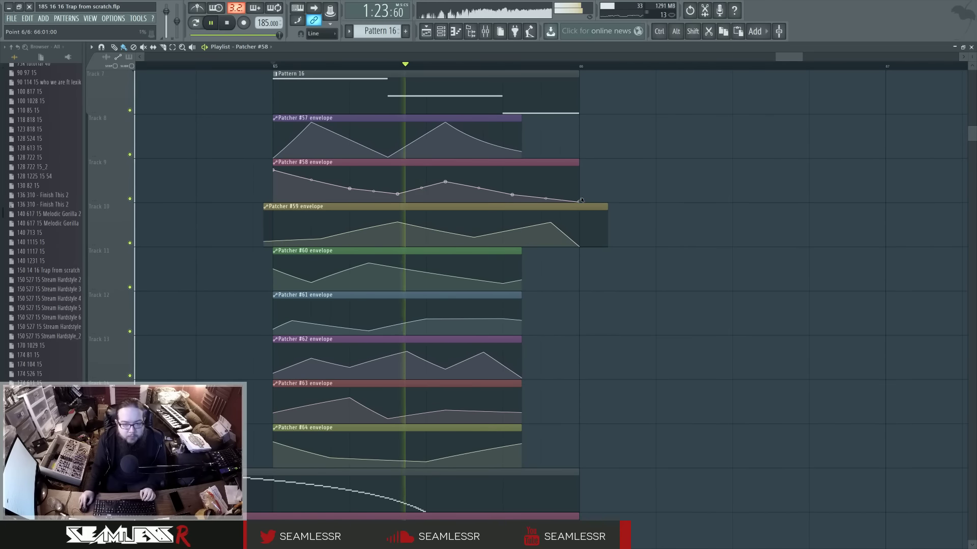
Raise the Patcher #58 envelope's end point at bar 66, and extend the Patcher #62 and #57 envelope curves to finish at the bottom there
{"action": "left_click_drag", "start_coordinate": [580, 202], "coordinate": [580, 174]}
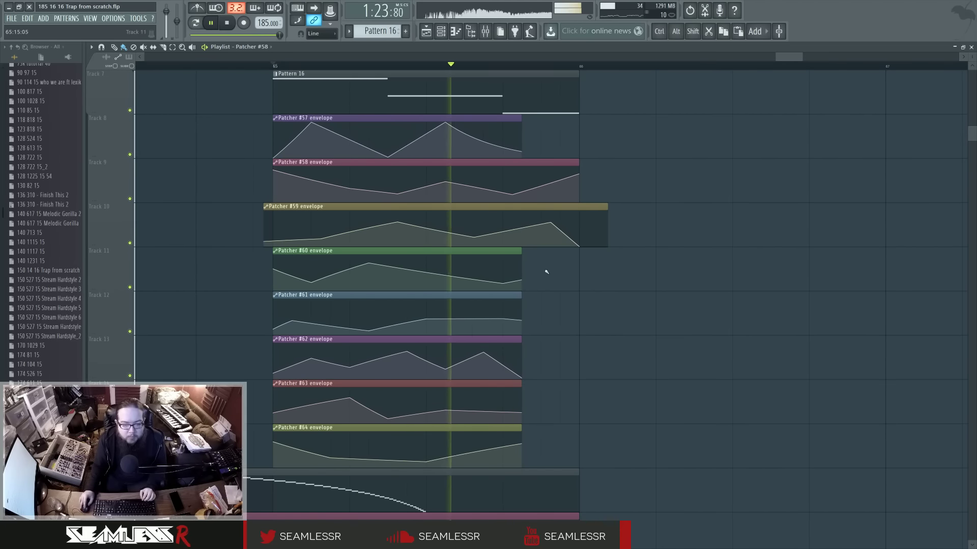
{"action": "left_click_drag", "start_coordinate": [555, 341], "coordinate": [579, 342]}
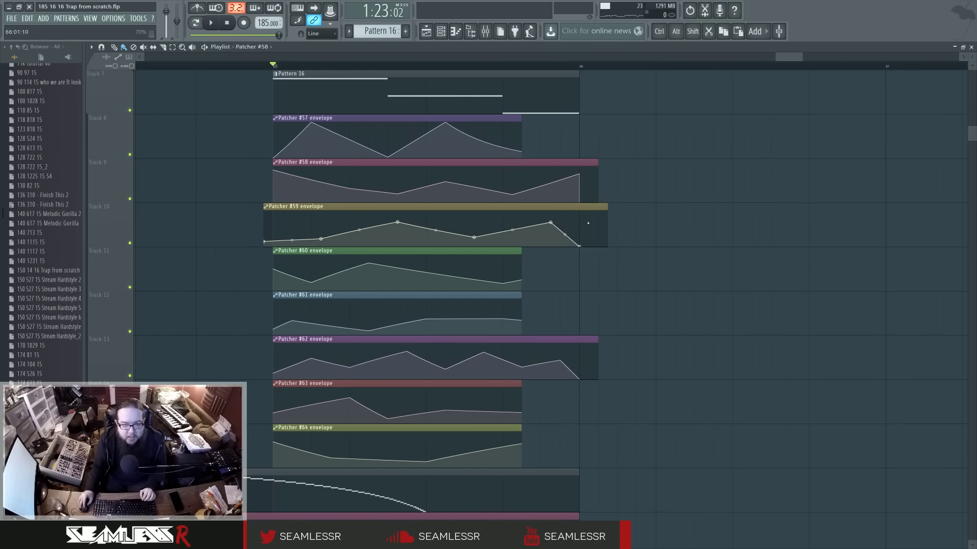
{"action": "left_click_drag", "start_coordinate": [521, 124], "coordinate": [576, 125]}
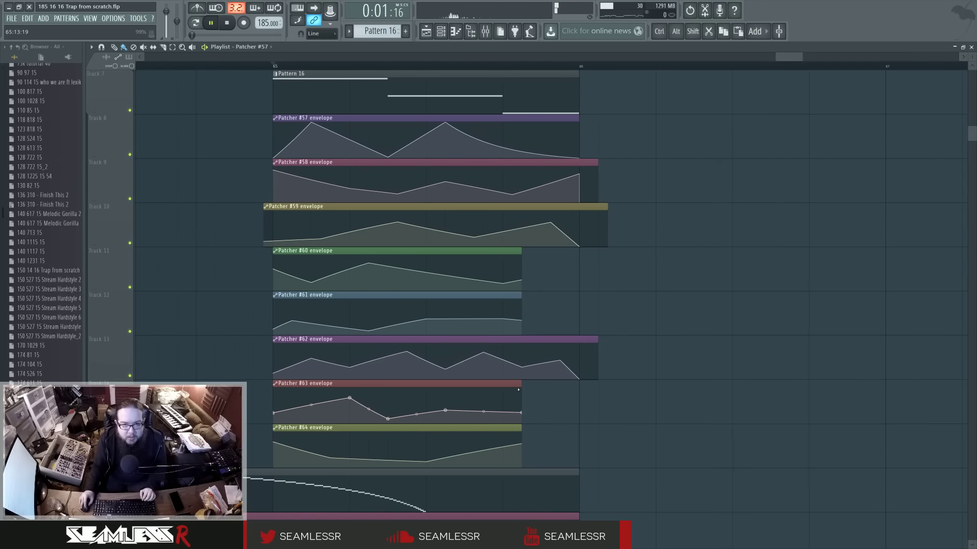
Extend the Patcher #63 and #64 envelope clips together to bar 66, ending #63 with a rise and #64 with a dip
{"action": "key", "text": "space"}
{"action": "left_click_drag", "start_coordinate": [518, 389], "coordinate": [521, 442]}
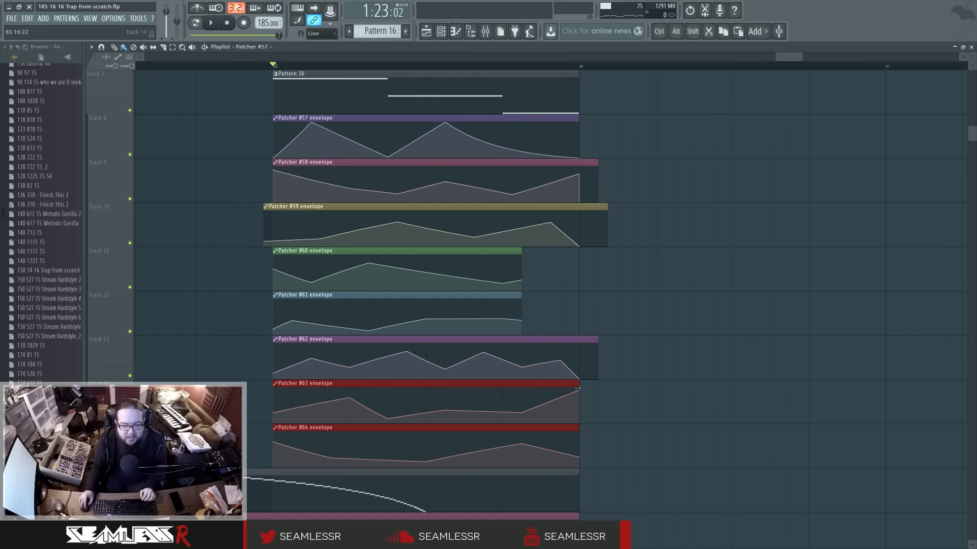
{"action": "left_click", "coordinate": [608, 395]}
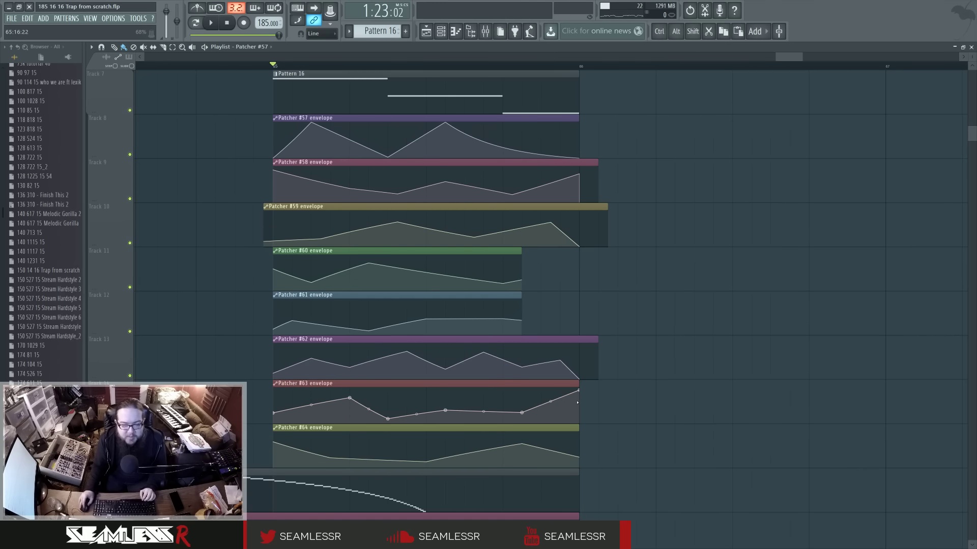
{"action": "scroll", "coordinate": [575, 403], "scroll_direction": "down", "scroll_amount": 1}
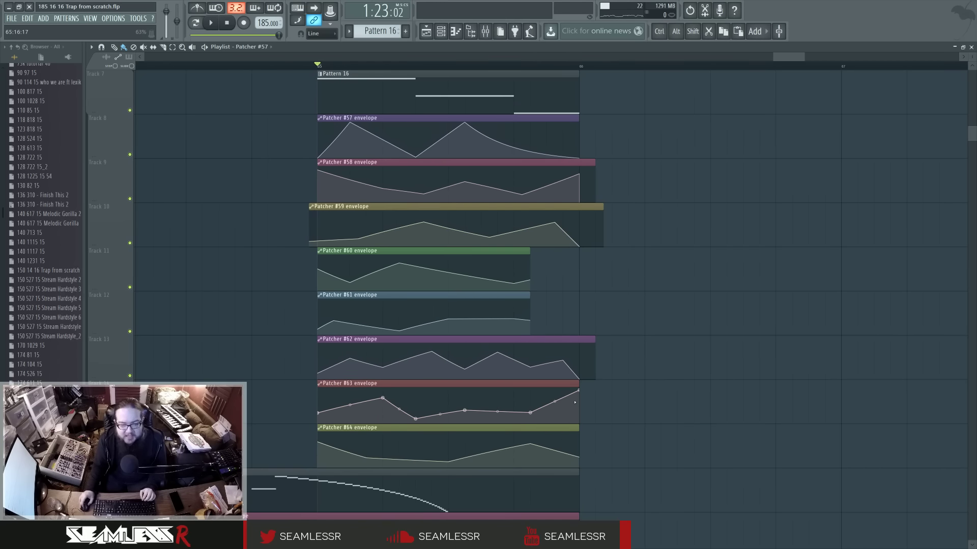
Play back the ending from bar 65 and examine how its clips line up within the whole arrangement
{"action": "key", "text": "space"}
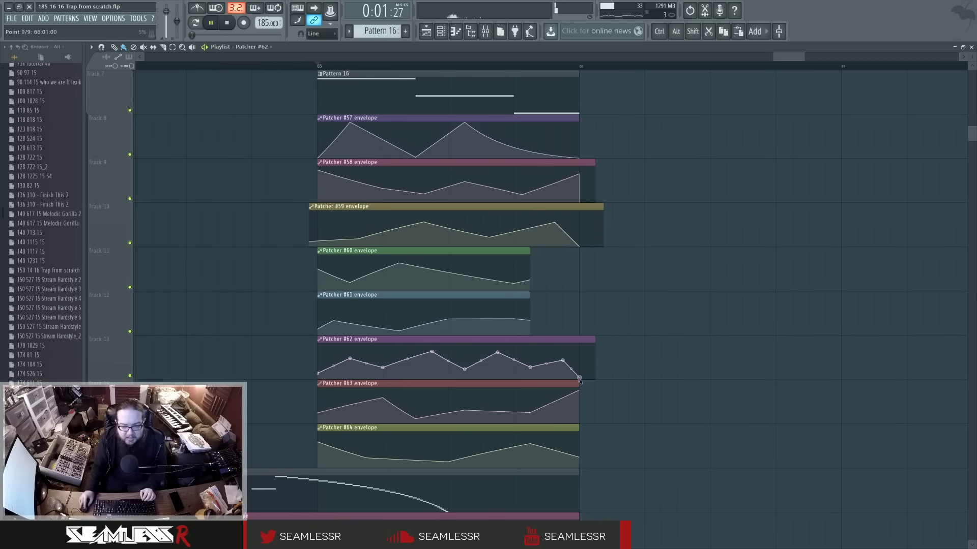
{"action": "scroll", "coordinate": [655, 395], "scroll_direction": "down", "scroll_amount": 1}
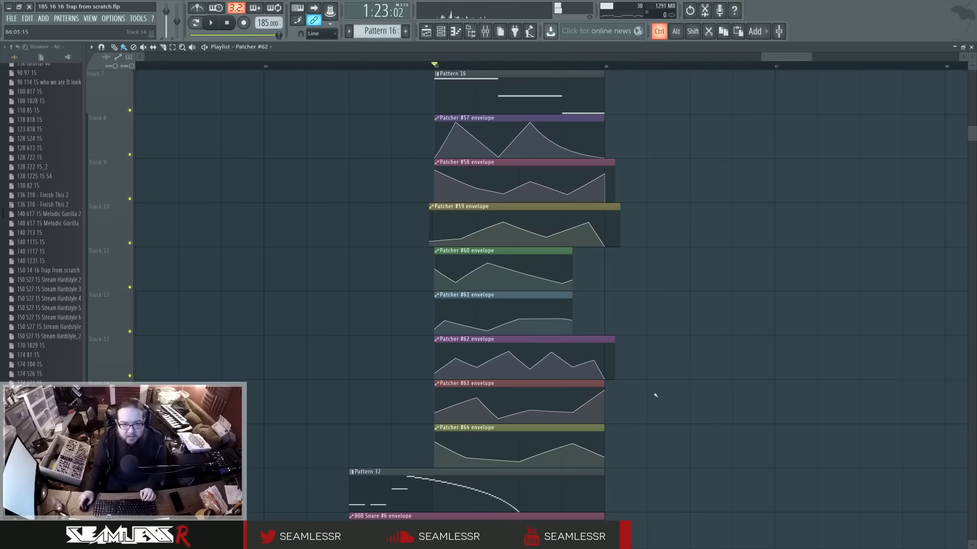
{"action": "scroll", "coordinate": [654, 395], "scroll_direction": "up", "scroll_amount": 3}
{"action": "key", "text": "space"}
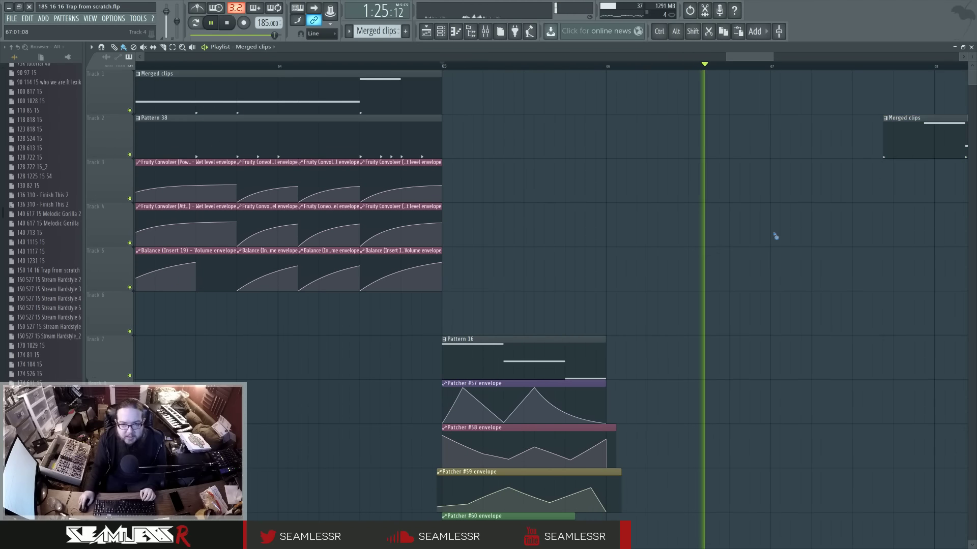
{"action": "key", "text": "space"}
{"action": "scroll", "coordinate": [700, 250], "scroll_direction": "down", "scroll_amount": 6}
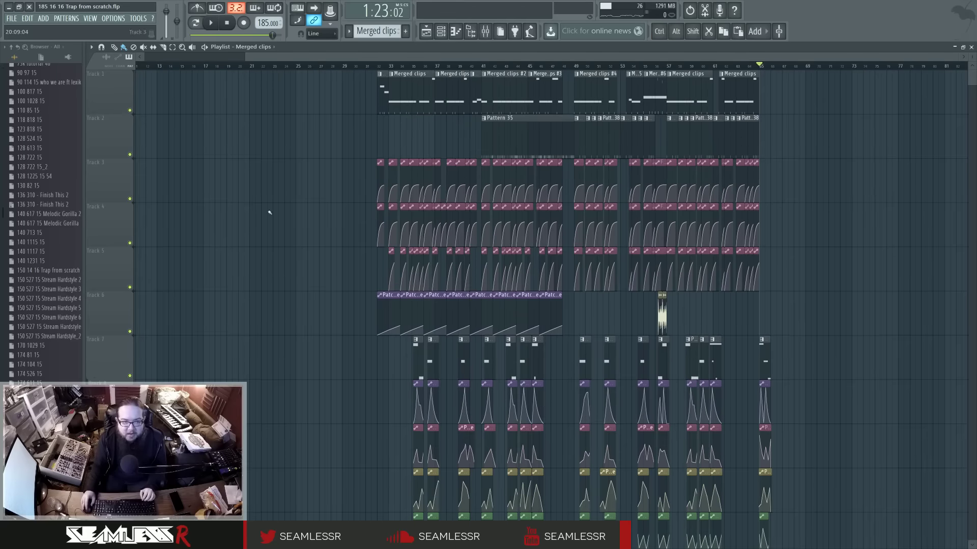
{"action": "scroll", "coordinate": [320, 302], "scroll_direction": "down", "scroll_amount": 4}
{"action": "scroll", "coordinate": [308, 303], "scroll_direction": "up", "scroll_amount": 2}
{"action": "left_click_drag", "start_coordinate": [277, 243], "coordinate": [212, 177]}
{"action": "scroll", "coordinate": [663, 336], "scroll_direction": "up", "scroll_amount": 3}
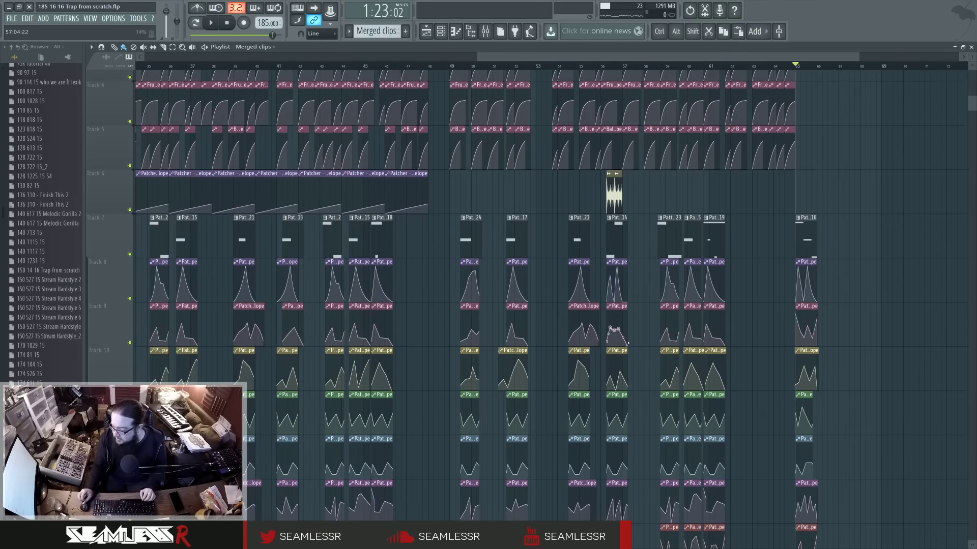
Play the second half of the arrangement through to the bar 65 ending, and collapse the Projects folder in the browser
{"action": "key", "text": "space"}
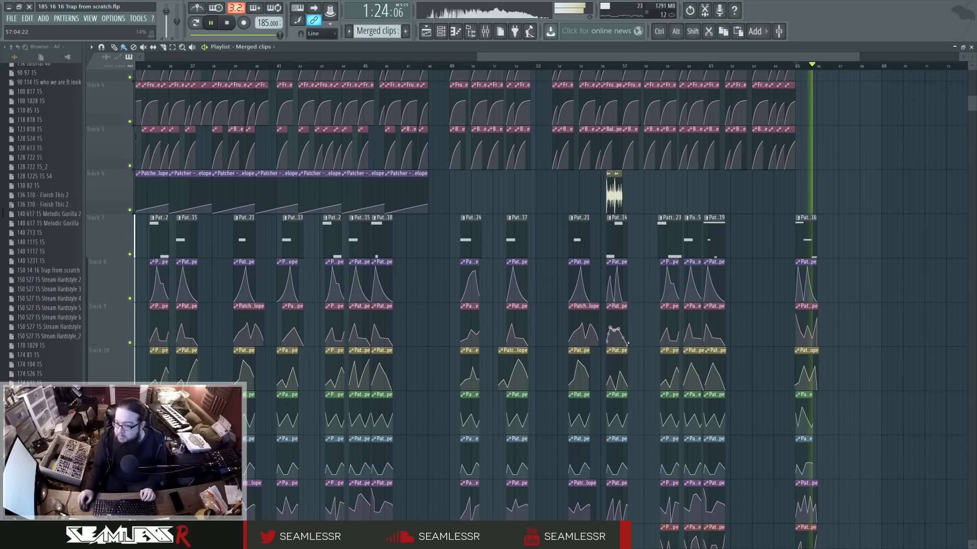
{"action": "scroll", "coordinate": [712, 319], "scroll_direction": "up", "scroll_amount": 2}
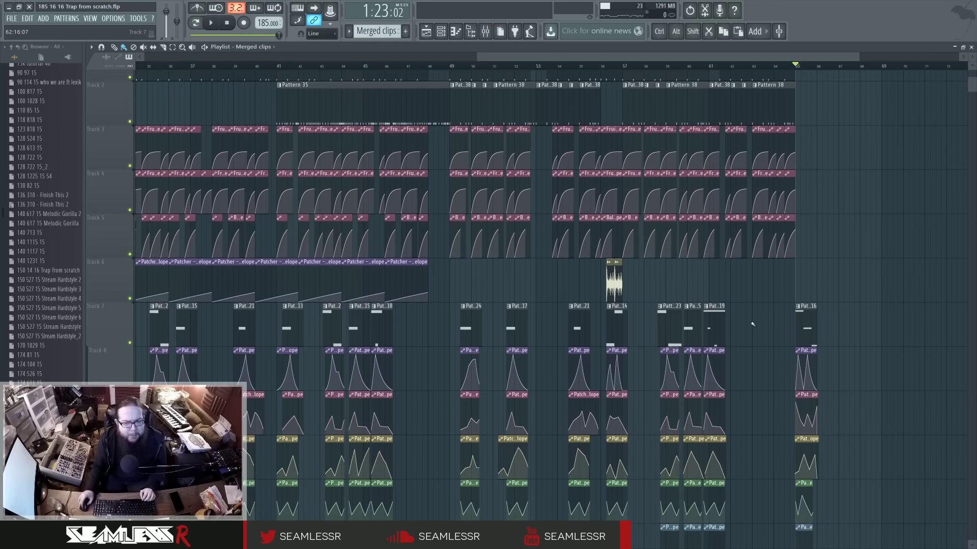
{"action": "scroll", "coordinate": [466, 151], "scroll_direction": "up", "scroll_amount": 1}
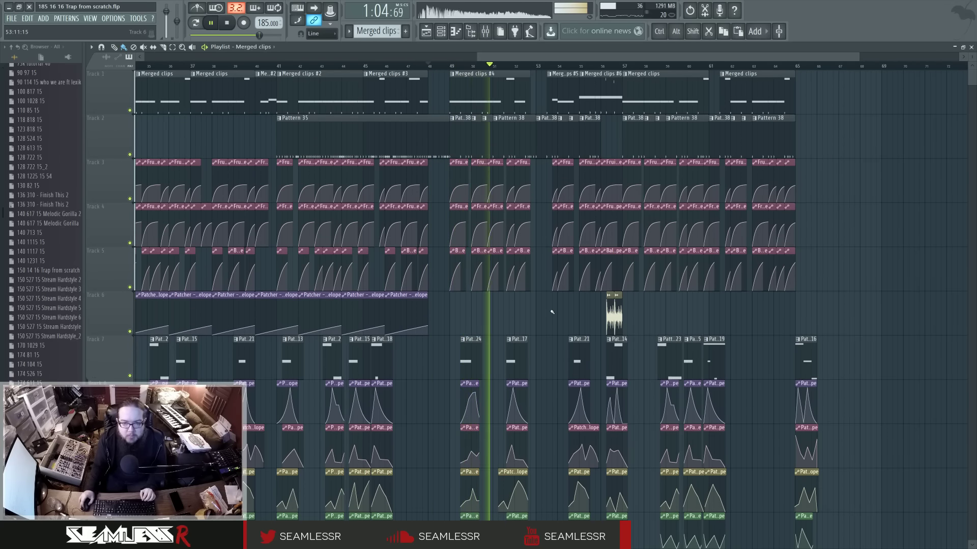
{"action": "scroll", "coordinate": [1, 101], "scroll_direction": "up", "scroll_amount": 7}
{"action": "left_click", "coordinate": [51, 223]}
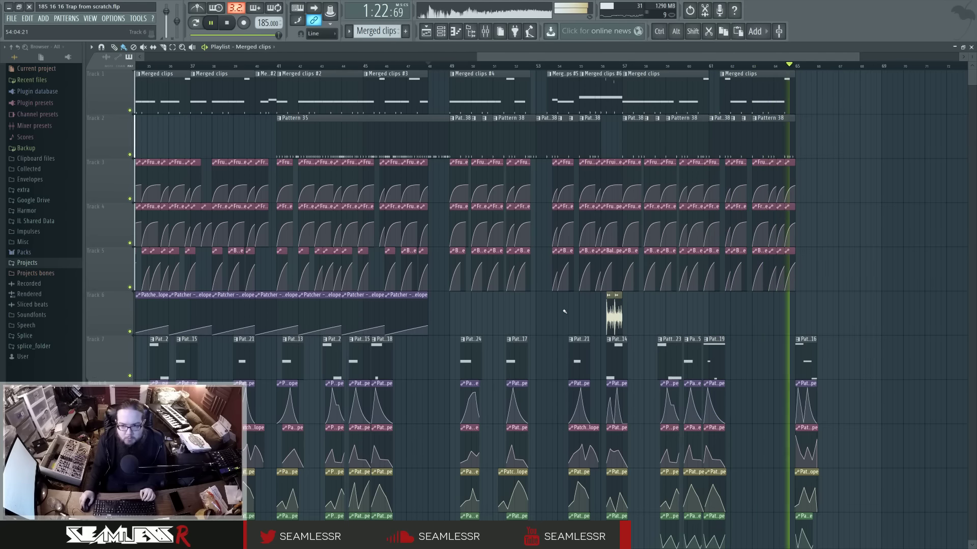
{"action": "left_click_drag", "start_coordinate": [889, 339], "coordinate": [774, 327]}
{"action": "key", "text": "space"}
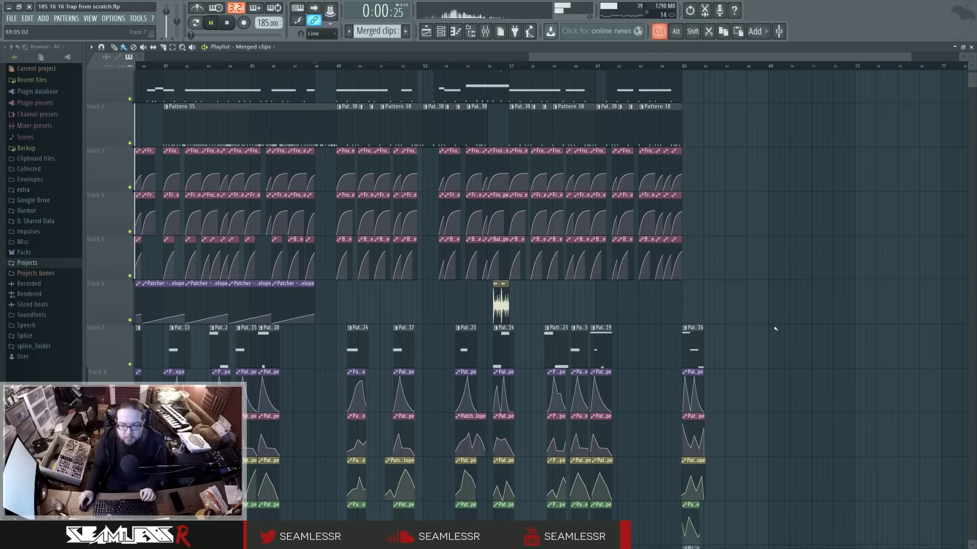
Extend the last Merged clips clip on Track 1 to bar 66 and audition the ending from bar 63
{"action": "scroll", "coordinate": [775, 327], "scroll_direction": "up", "scroll_amount": 3}
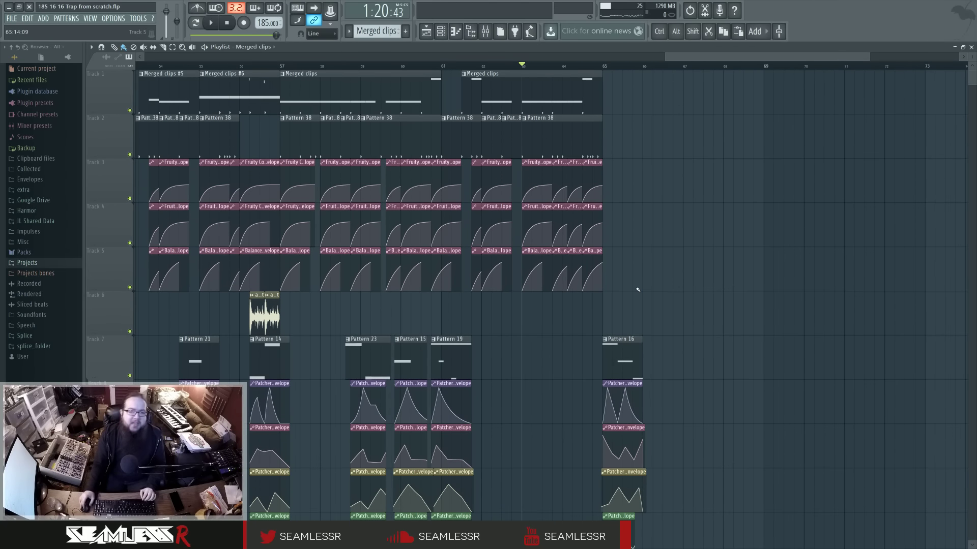
{"action": "scroll", "coordinate": [637, 289], "scroll_direction": "up", "scroll_amount": 1}
{"action": "key", "text": "space"}
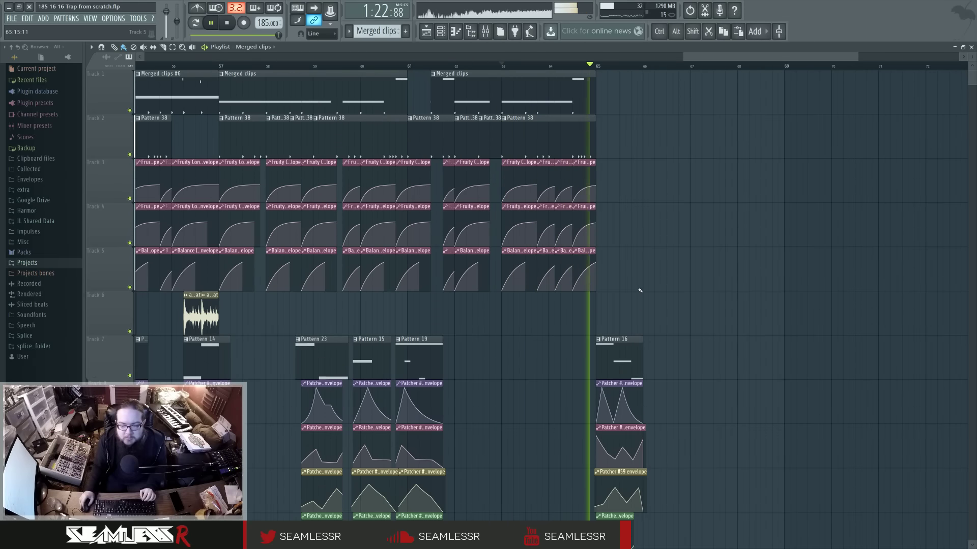
{"action": "key", "text": "space"}
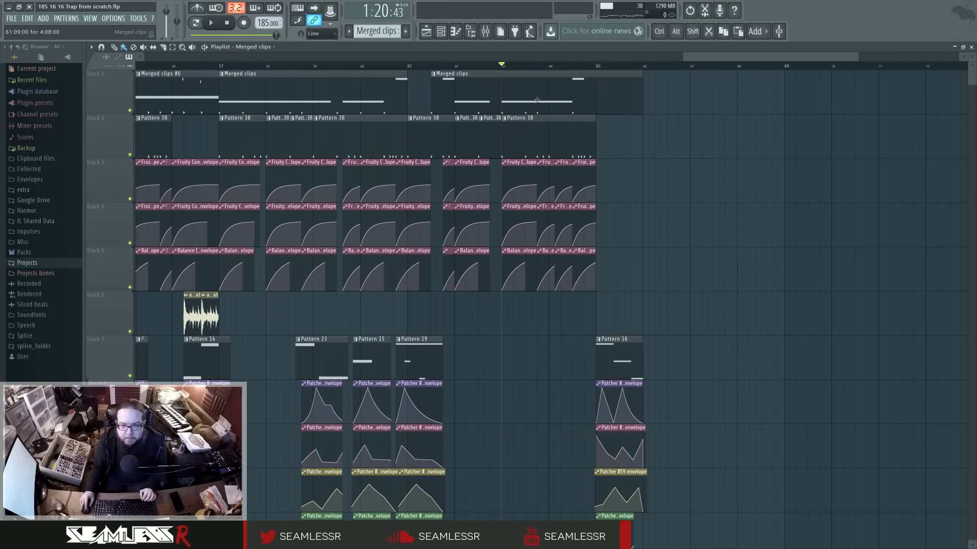
{"action": "key", "text": "space"}
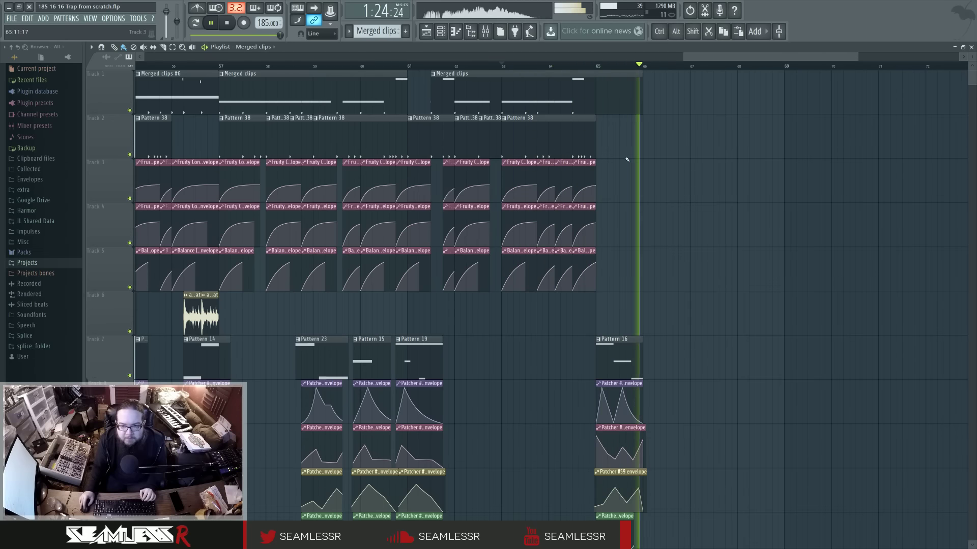
Raise the Patcher #58 envelope near 65:10 and 65:13, add a low point at 65:14, and raise Patcher #59's dip near 65:11
{"action": "scroll", "coordinate": [656, 362], "scroll_direction": "up", "scroll_amount": 8}
{"action": "scroll", "coordinate": [595, 344], "scroll_direction": "down", "scroll_amount": 3}
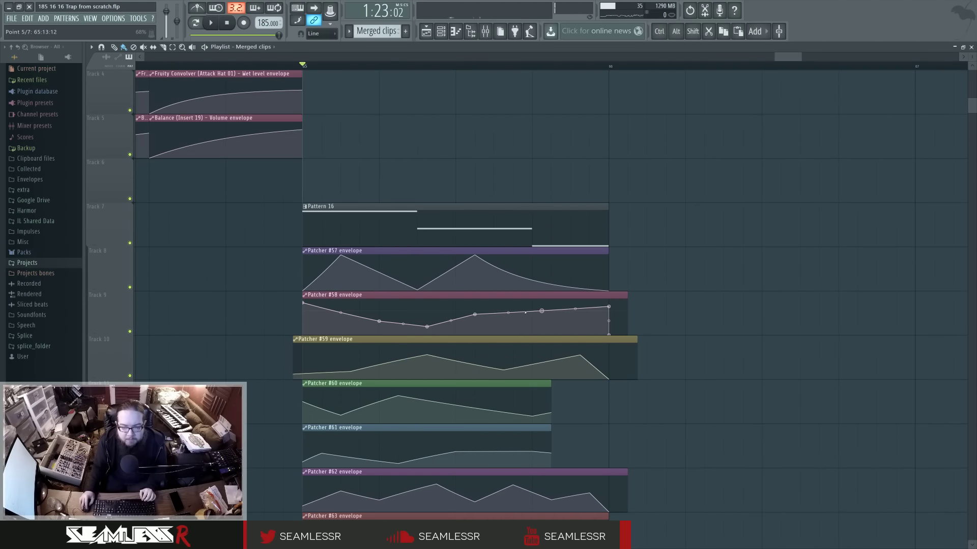
{"action": "key", "text": "space"}
{"action": "scroll", "coordinate": [560, 356], "scroll_direction": "down", "scroll_amount": 1}
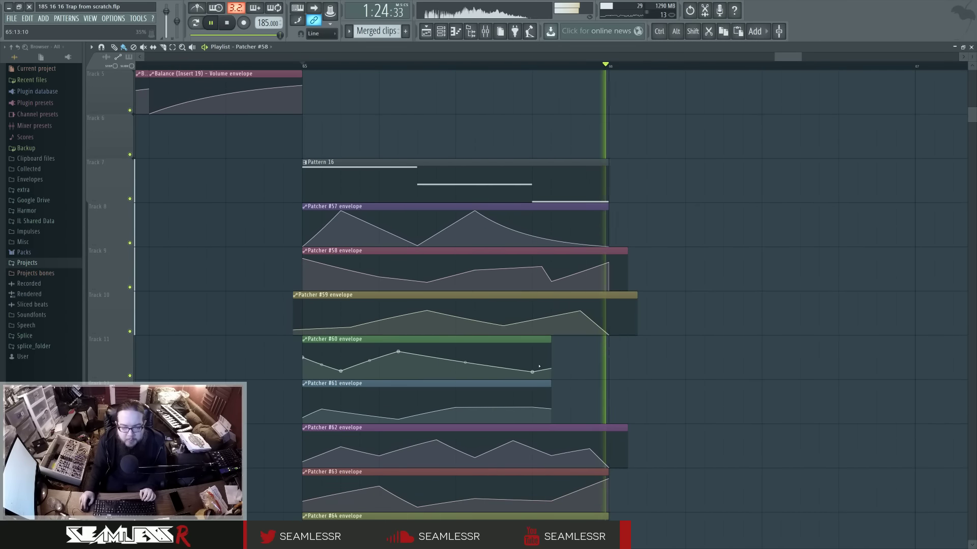
{"action": "left_click_drag", "start_coordinate": [504, 325], "coordinate": [504, 311]}
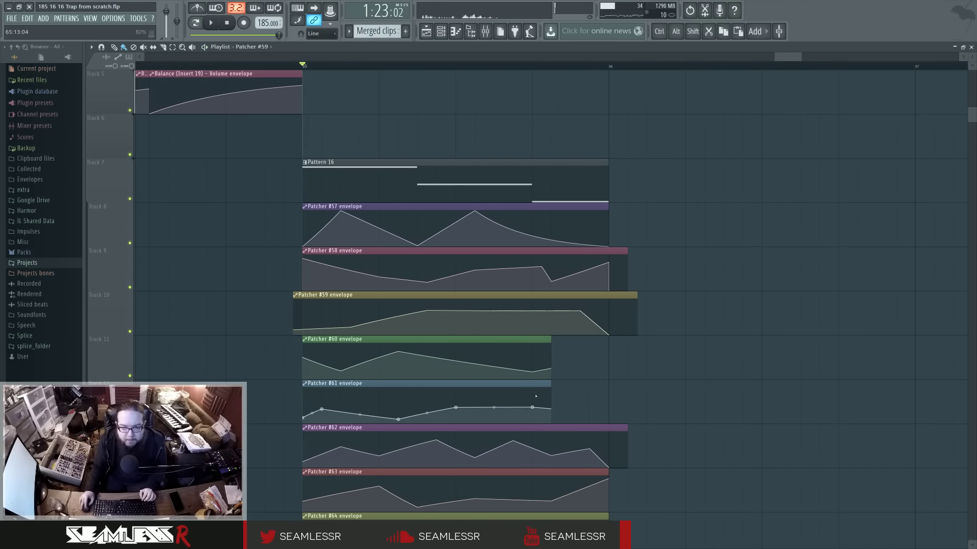
Smooth the Patcher #62 envelope into one broad hump by raising its 65:10 and 65:14 points and lowering its 65:08 point
{"action": "left_click_drag", "start_coordinate": [476, 458], "coordinate": [476, 443]}
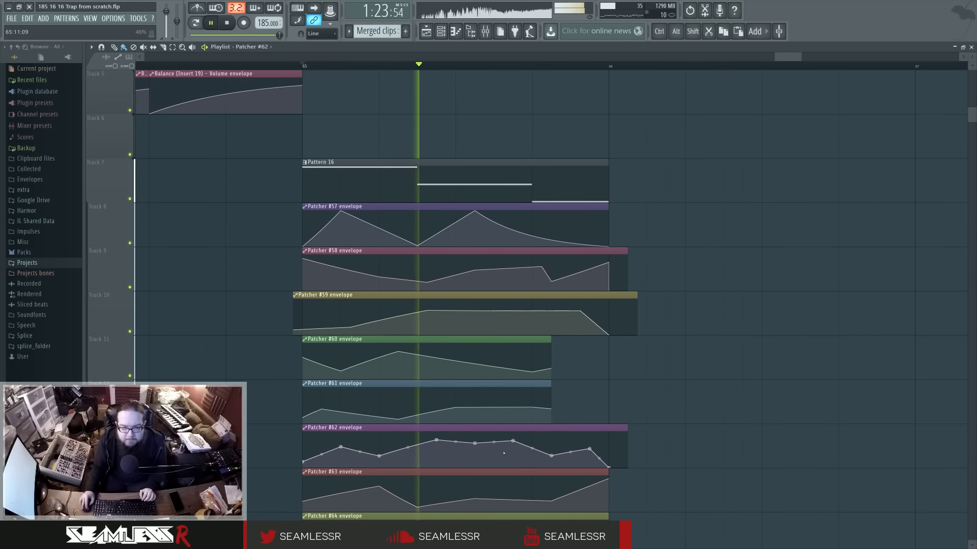
{"action": "key", "text": "ctrl+z"}
{"action": "left_click_drag", "start_coordinate": [552, 457], "coordinate": [552, 444]}
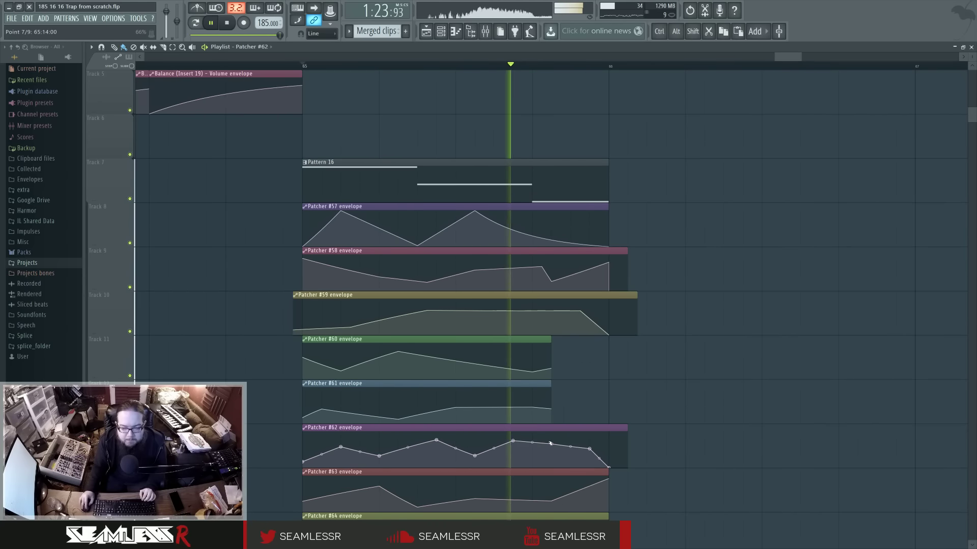
{"action": "left_click_drag", "start_coordinate": [437, 441], "coordinate": [478, 446]}
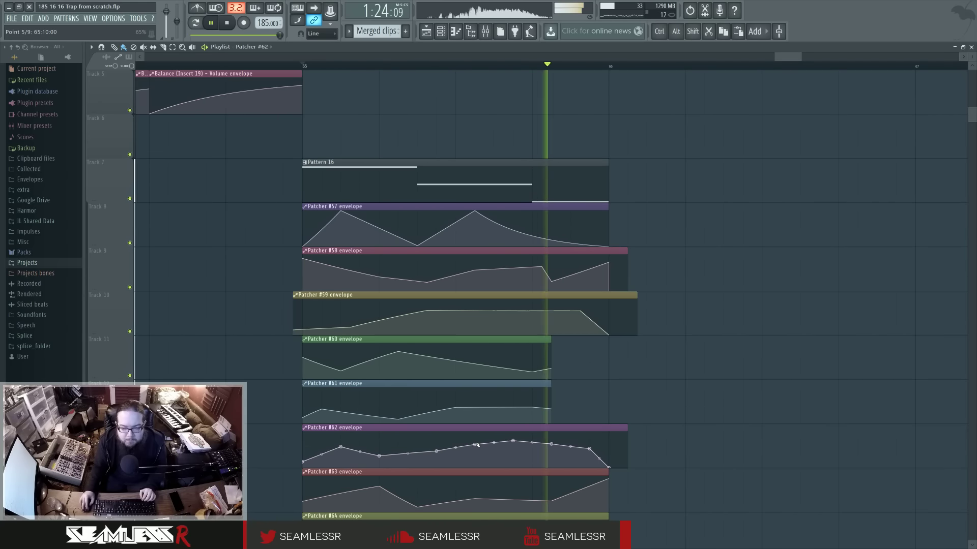
In Pattern 16, delete the last low F# note and lengthen the F#1 note to the end of the bar
{"action": "scroll", "coordinate": [488, 446], "scroll_direction": "down", "scroll_amount": 2}
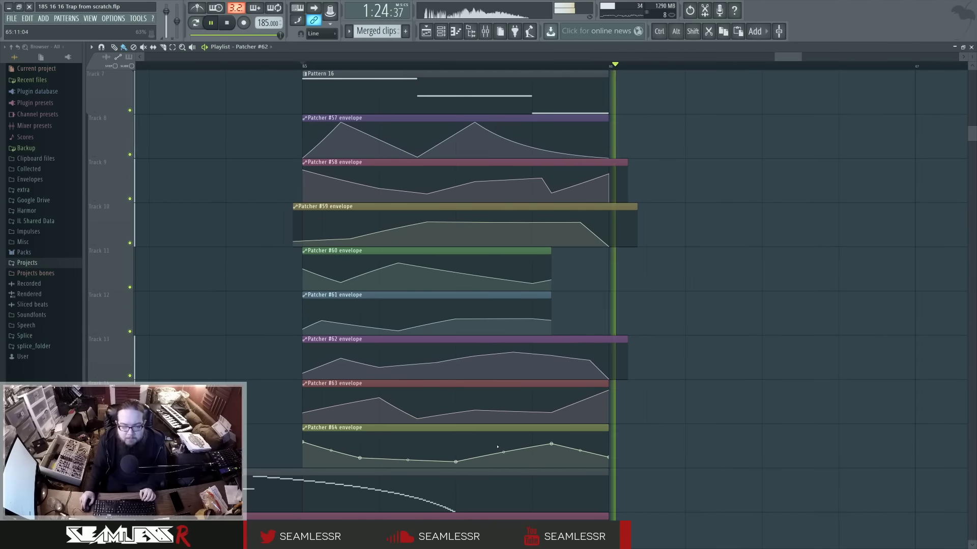
{"action": "double_click", "coordinate": [541, 107]}
{"action": "right_click", "coordinate": [540, 391]}
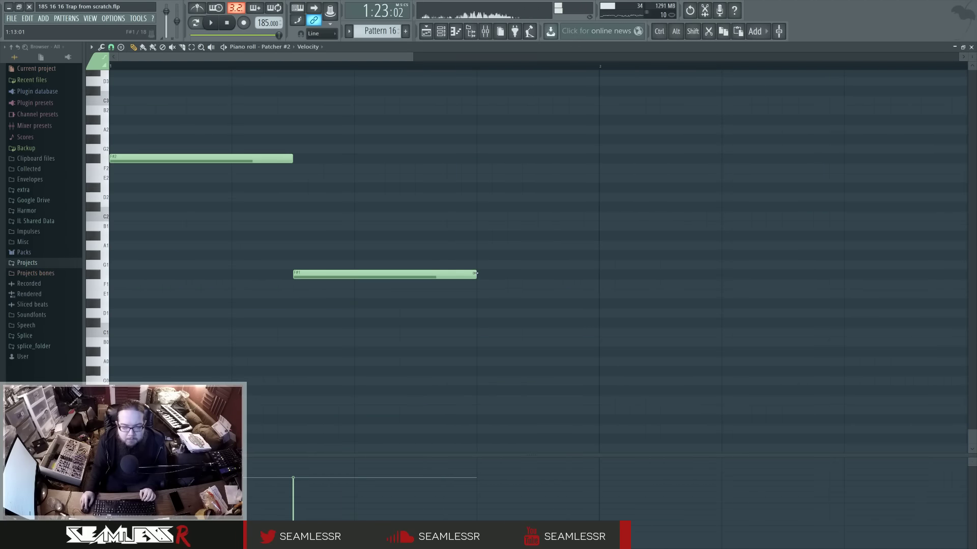
{"action": "left_click_drag", "start_coordinate": [472, 276], "coordinate": [596, 283]}
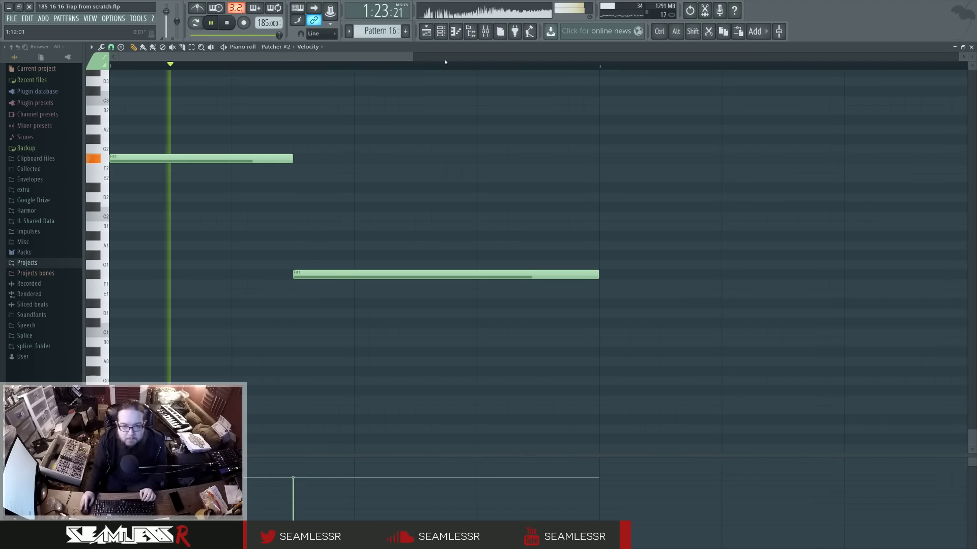
{"action": "left_click", "coordinate": [426, 31]}
Place a Pattern 38 clip on Track 2 at bar 65 and trim it to end at bar 66
{"action": "scroll", "coordinate": [512, 294], "scroll_direction": "up", "scroll_amount": 5}
{"action": "scroll", "coordinate": [514, 293], "scroll_direction": "down", "scroll_amount": 3}
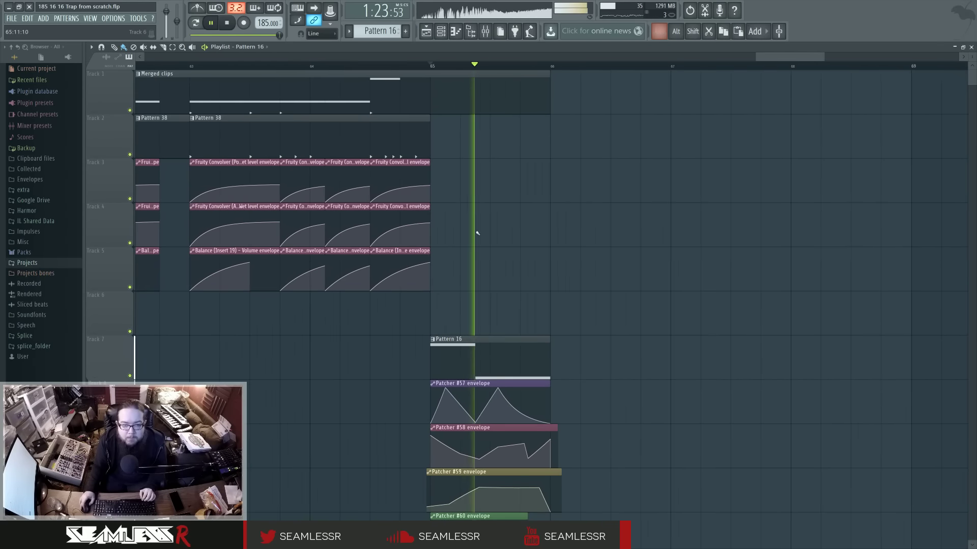
{"action": "left_click", "coordinate": [191, 66]}
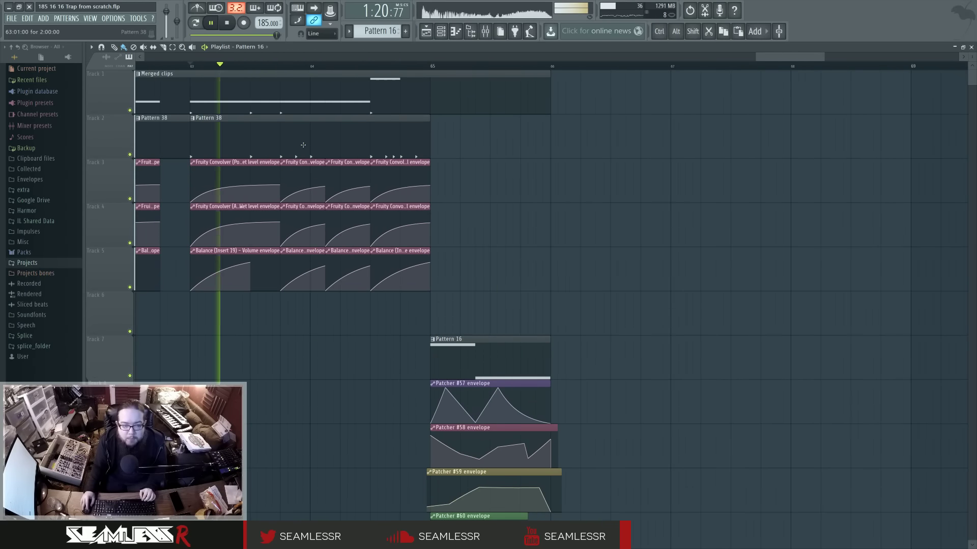
{"action": "left_click", "coordinate": [432, 148]}
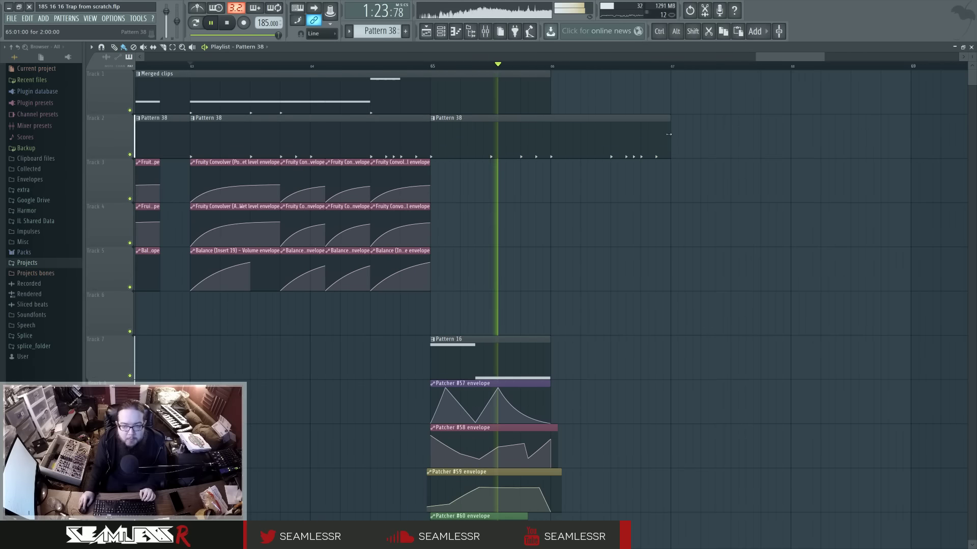
{"action": "left_click_drag", "start_coordinate": [670, 140], "coordinate": [564, 140]}
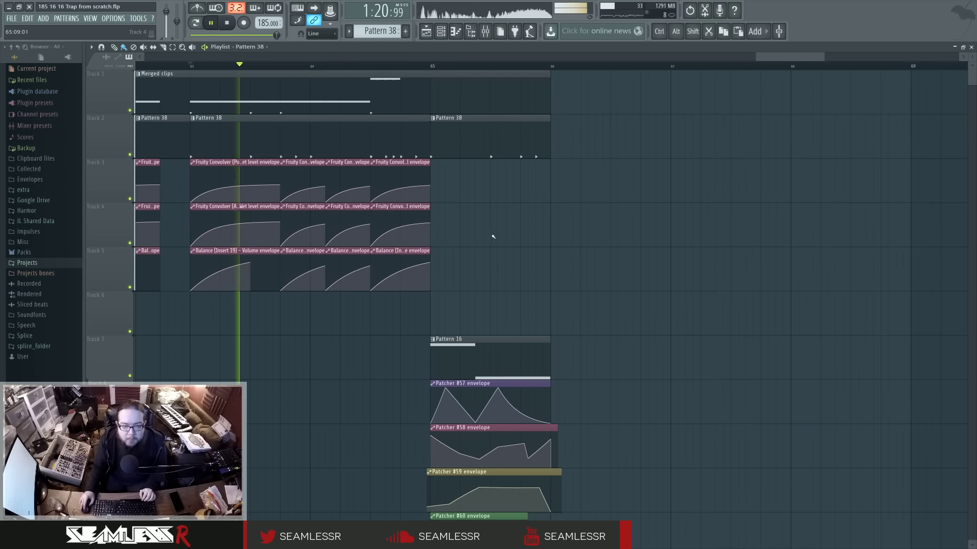
In Pattern 32, move the descending 808 Snare run to start at step 9 and stretch it to about 151% to reach the pattern's end
{"action": "scroll", "coordinate": [540, 219], "scroll_direction": "down", "scroll_amount": 4}
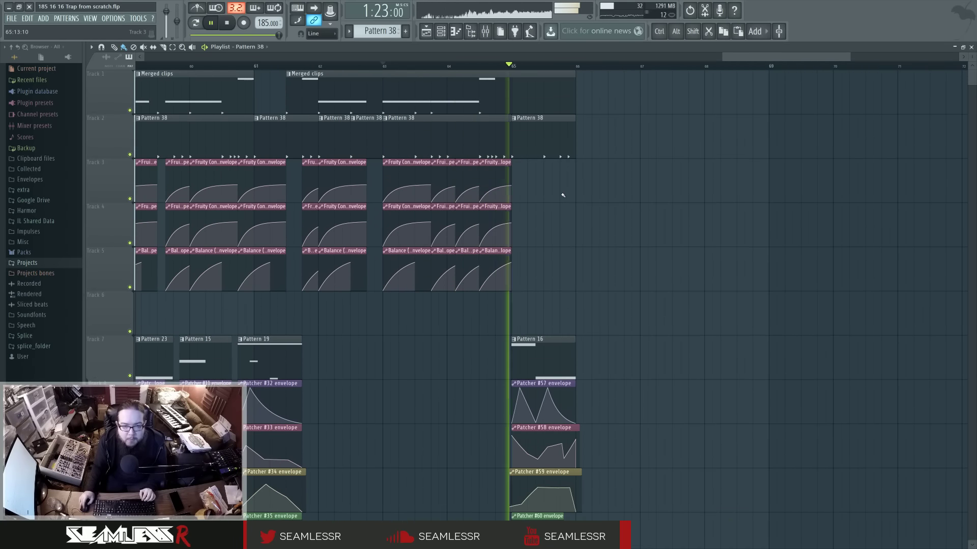
{"action": "scroll", "coordinate": [555, 249], "scroll_direction": "down", "scroll_amount": 5}
{"action": "scroll", "coordinate": [555, 249], "scroll_direction": "down", "scroll_amount": 4}
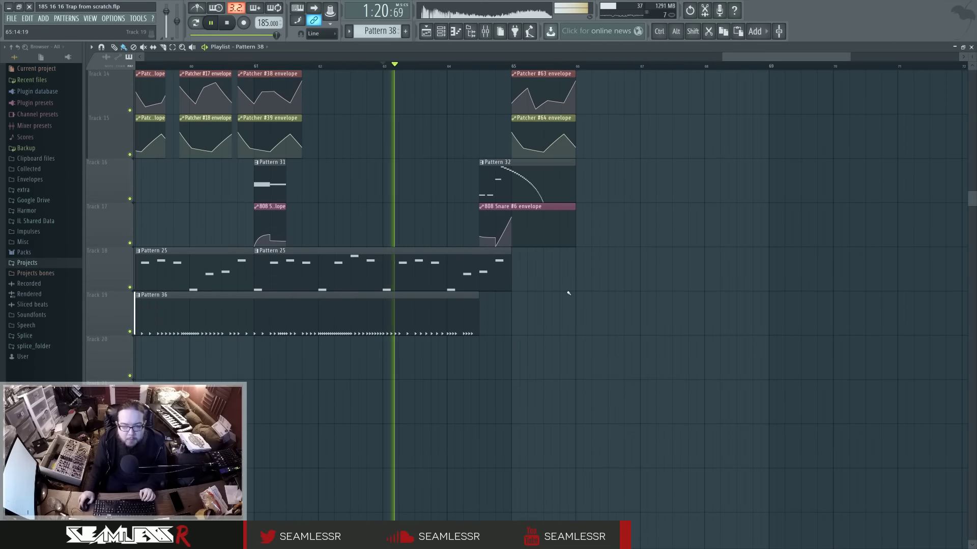
{"action": "scroll", "coordinate": [587, 309], "scroll_direction": "up", "scroll_amount": 2}
{"action": "scroll", "coordinate": [587, 308], "scroll_direction": "up", "scroll_amount": 1}
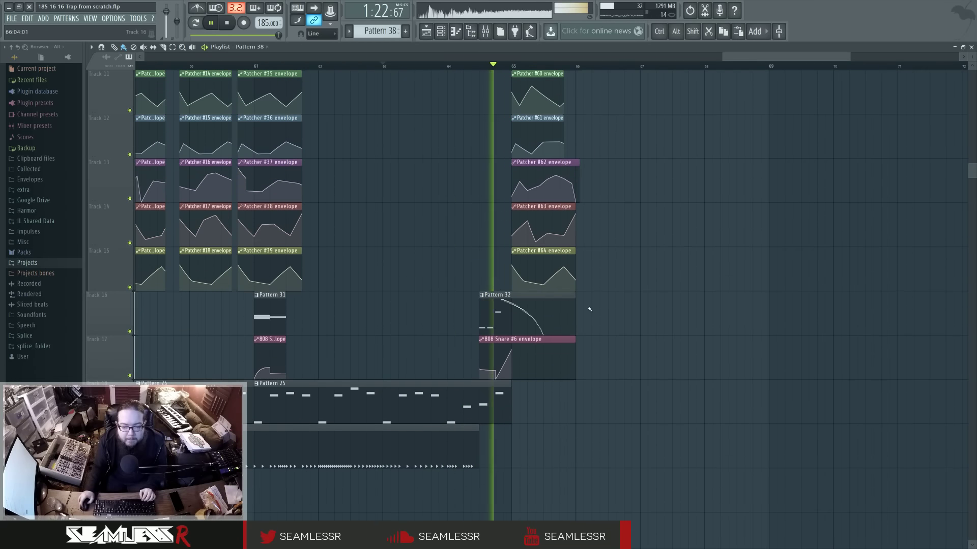
{"action": "double_click", "coordinate": [500, 305]}
{"action": "left_click_drag", "start_coordinate": [221, 109], "coordinate": [514, 437]}
{"action": "left_click_drag", "start_coordinate": [228, 112], "coordinate": [278, 112]}
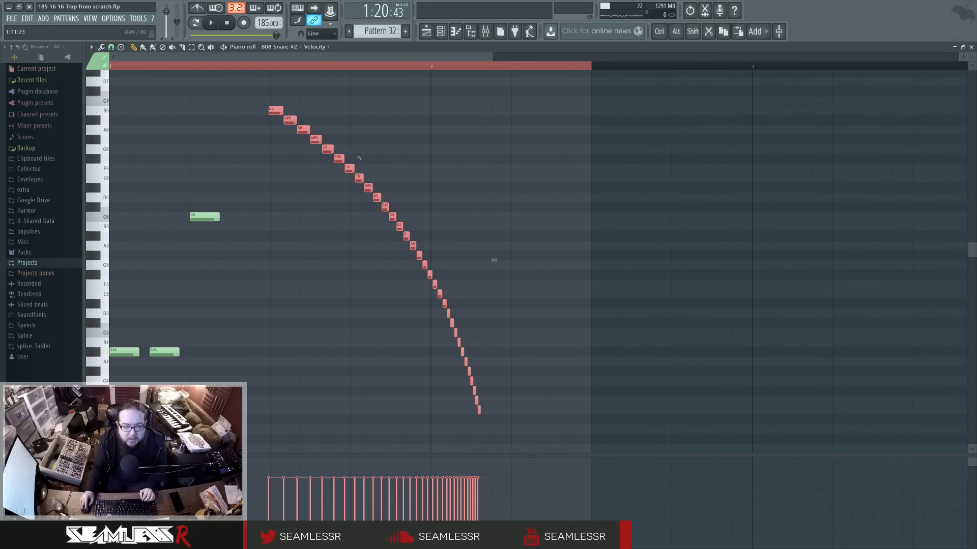
{"action": "left_click_drag", "start_coordinate": [492, 261], "coordinate": [603, 264]}
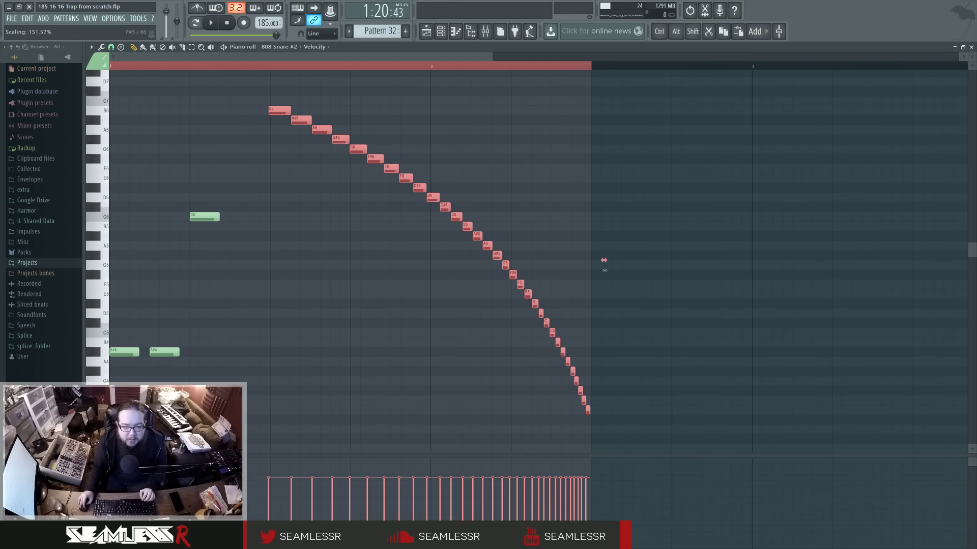
{"action": "left_click", "coordinate": [512, 177]}
{"action": "left_click", "coordinate": [434, 35]}
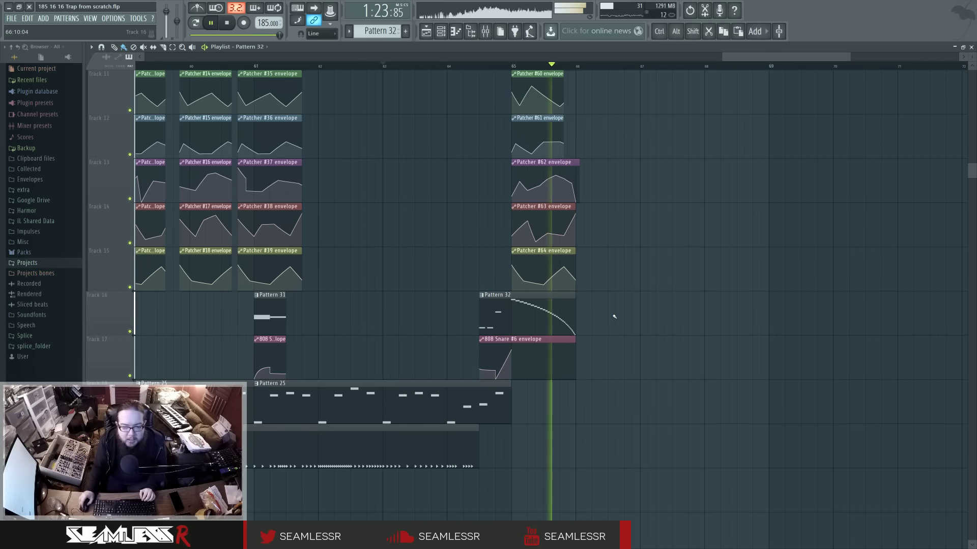
Stop playback, look over the whole arrangement and play the track from bar 32
{"action": "key", "text": "space"}
{"action": "scroll", "coordinate": [612, 382], "scroll_direction": "down", "scroll_amount": 5}
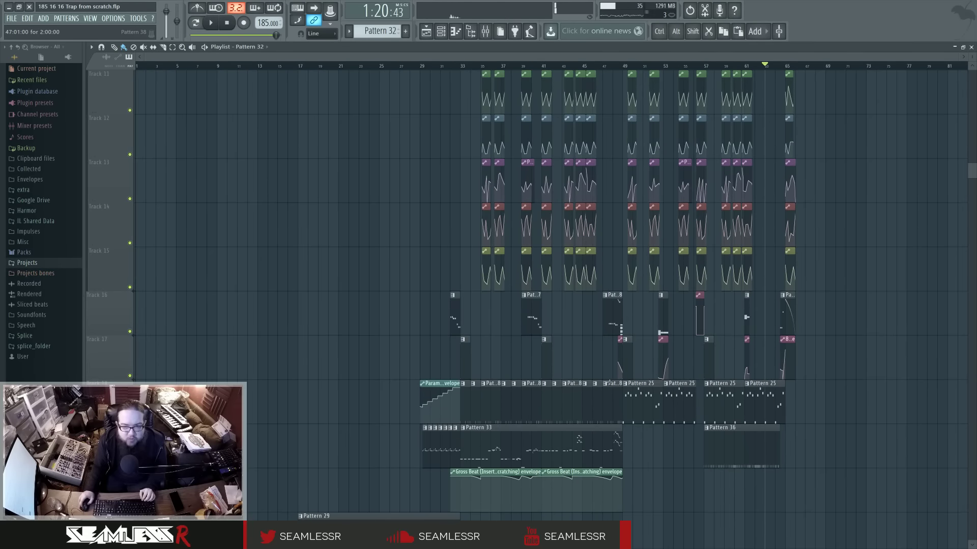
{"action": "scroll", "coordinate": [611, 384], "scroll_direction": "up", "scroll_amount": 4}
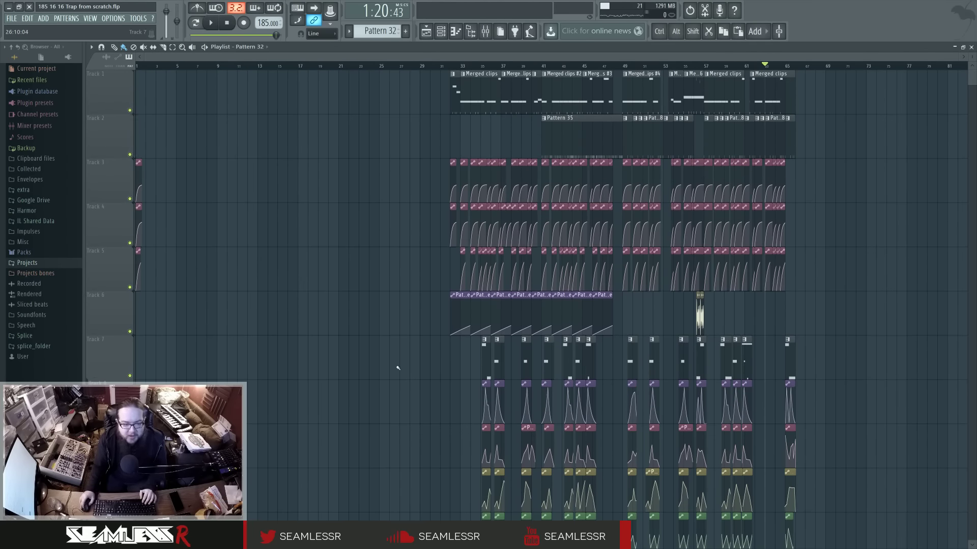
{"action": "scroll", "coordinate": [645, 369], "scroll_direction": "up", "scroll_amount": 4}
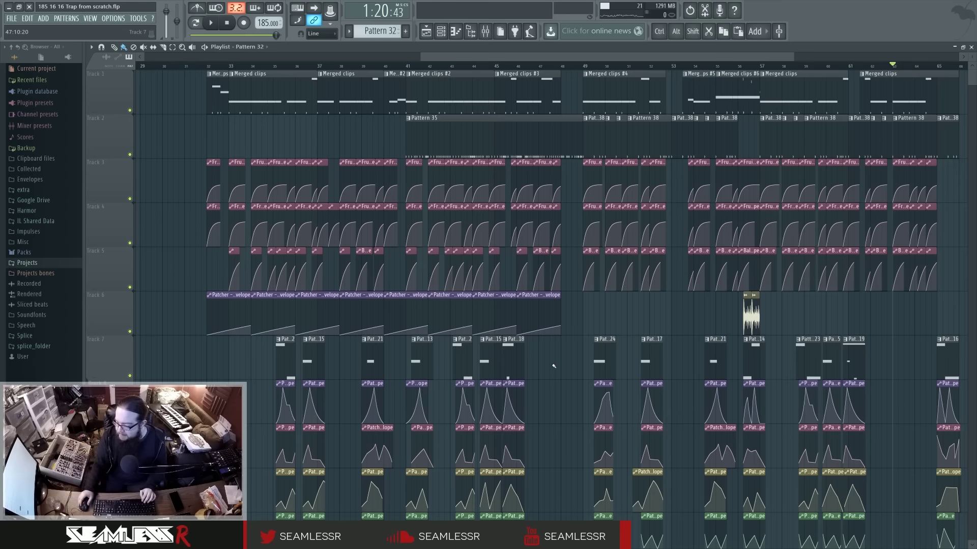
{"action": "scroll", "coordinate": [187, 130], "scroll_direction": "up", "scroll_amount": 1}
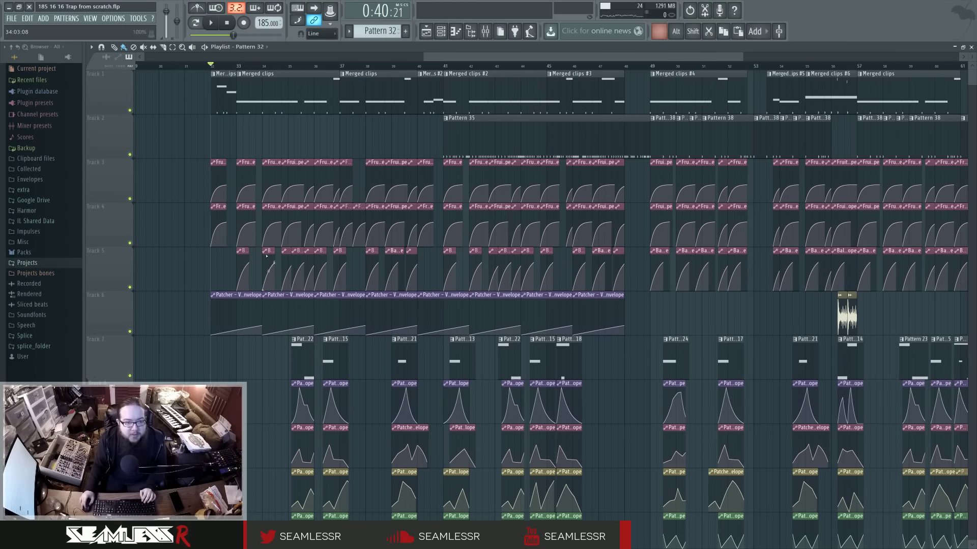
{"action": "scroll", "coordinate": [266, 255], "scroll_direction": "up", "scroll_amount": 2}
{"action": "scroll", "coordinate": [273, 398], "scroll_direction": "up", "scroll_amount": 2}
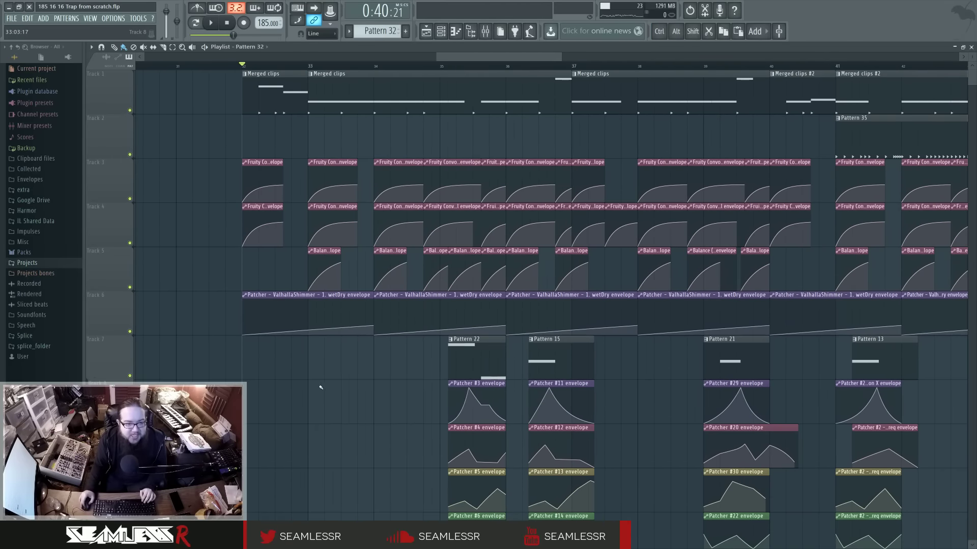
{"action": "key", "text": "space"}
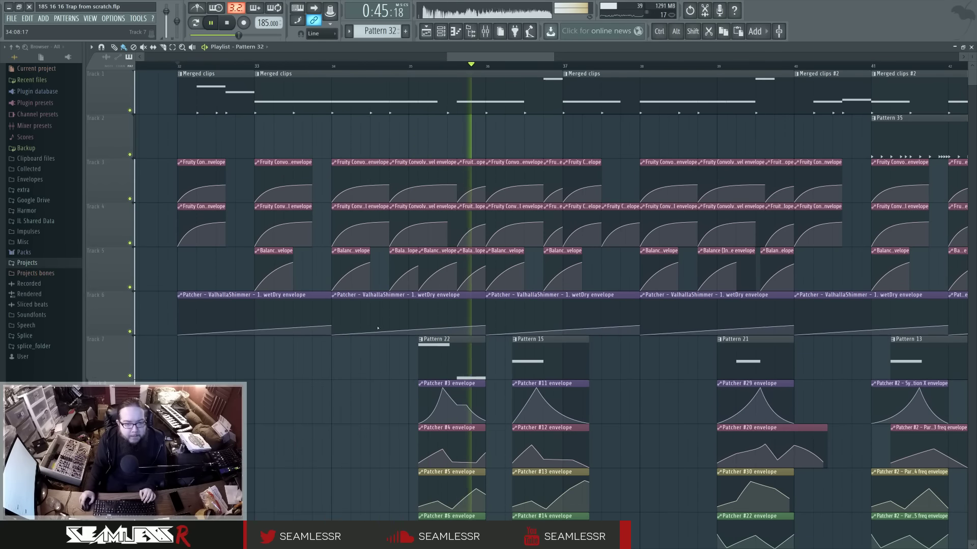
Shorten the Power Snare and Attack Hat Convolver clips at 34:13 to end at 35:03, duplicate them and extend the copies to 35:11
{"action": "left_click", "coordinate": [380, 66]}
{"action": "scroll", "coordinate": [385, 160], "scroll_direction": "up", "scroll_amount": 3}
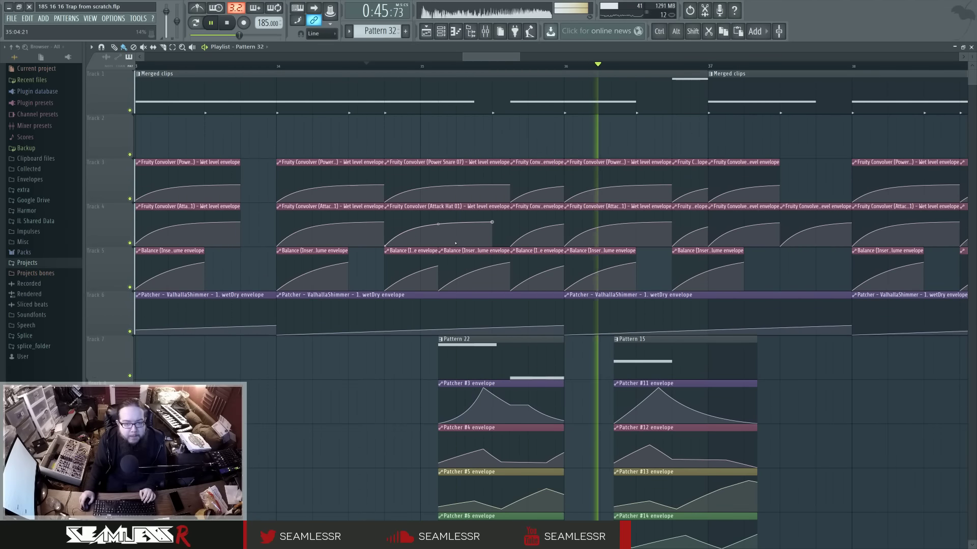
{"action": "left_click_drag", "start_coordinate": [451, 147], "coordinate": [455, 219]}
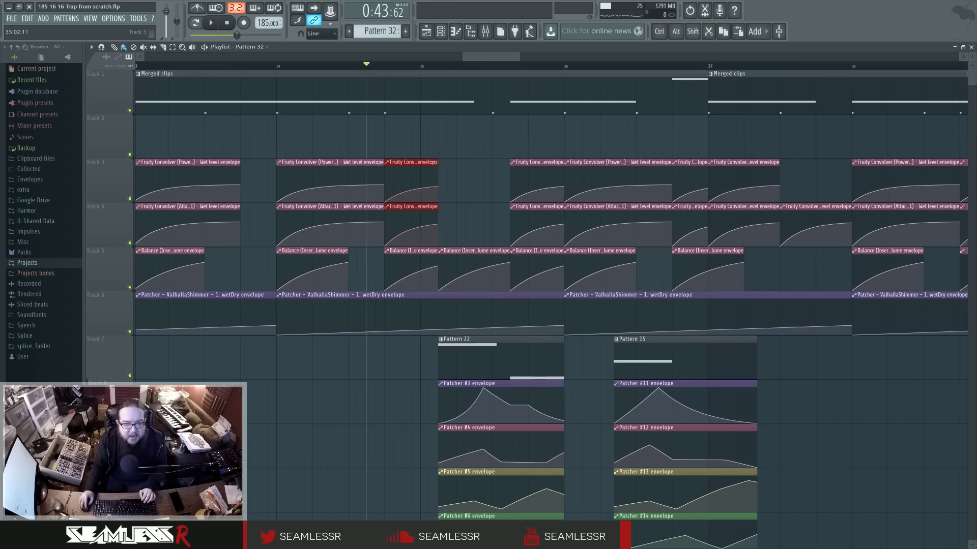
{"action": "key", "text": "ctrl+b"}
{"action": "key", "text": "space"}
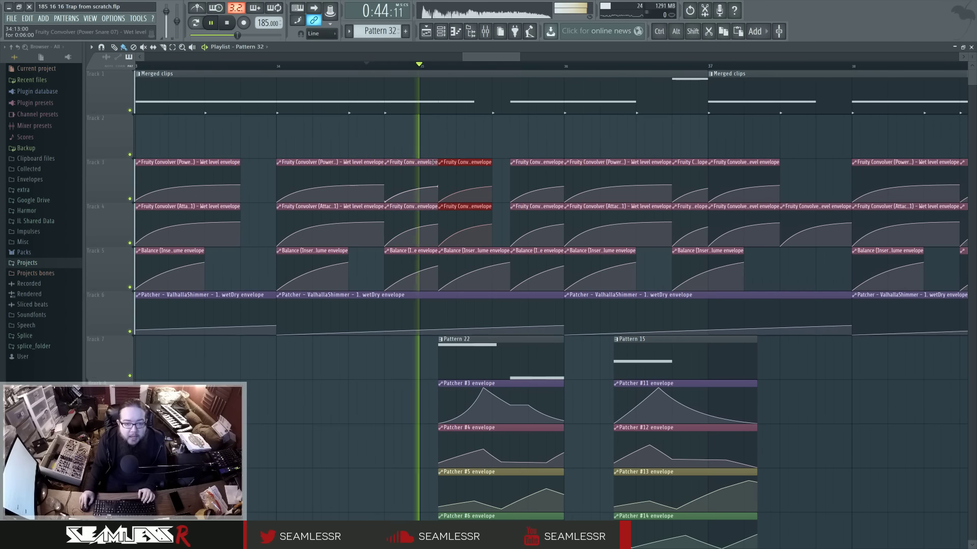
{"action": "key", "text": "space"}
{"action": "key", "text": "space"}
{"action": "left_click_drag", "start_coordinate": [492, 162], "coordinate": [510, 163]}
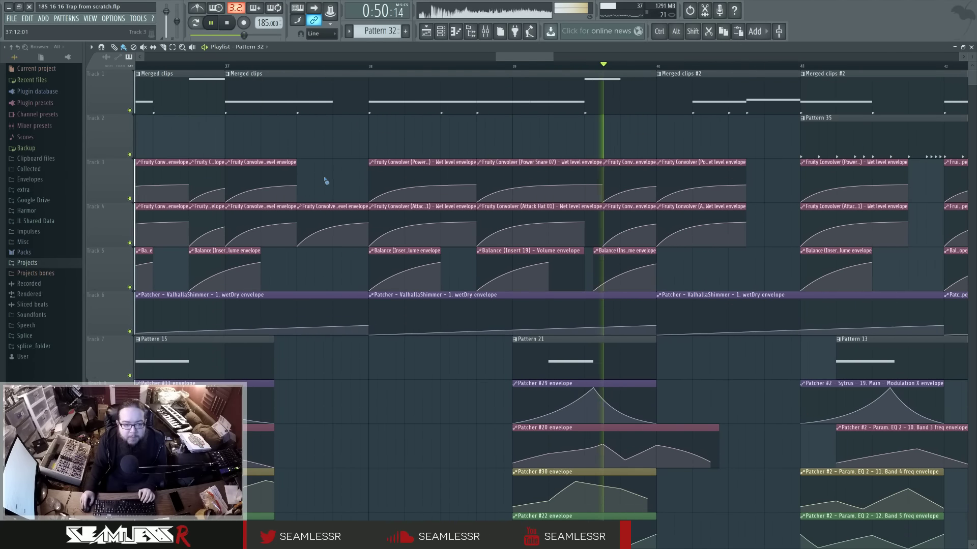
Delete the Attack Hat Convolver clip after 37:09, trim the Balance clip to end at bar 37 and place a single copy there
{"action": "right_click", "coordinate": [320, 224]}
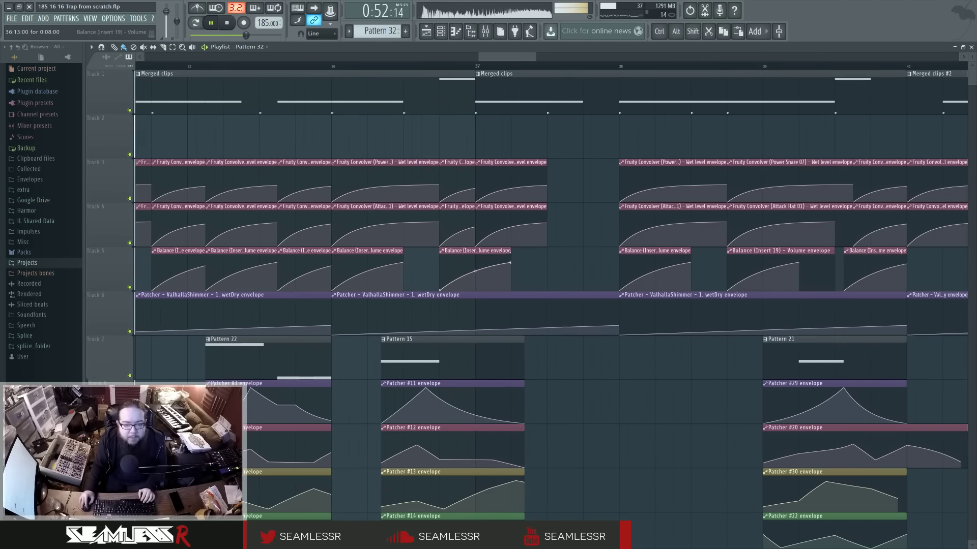
{"action": "left_click_drag", "start_coordinate": [510, 251], "coordinate": [477, 253]}
{"action": "left_click", "coordinate": [489, 255]}
{"action": "left_click", "coordinate": [532, 255]}
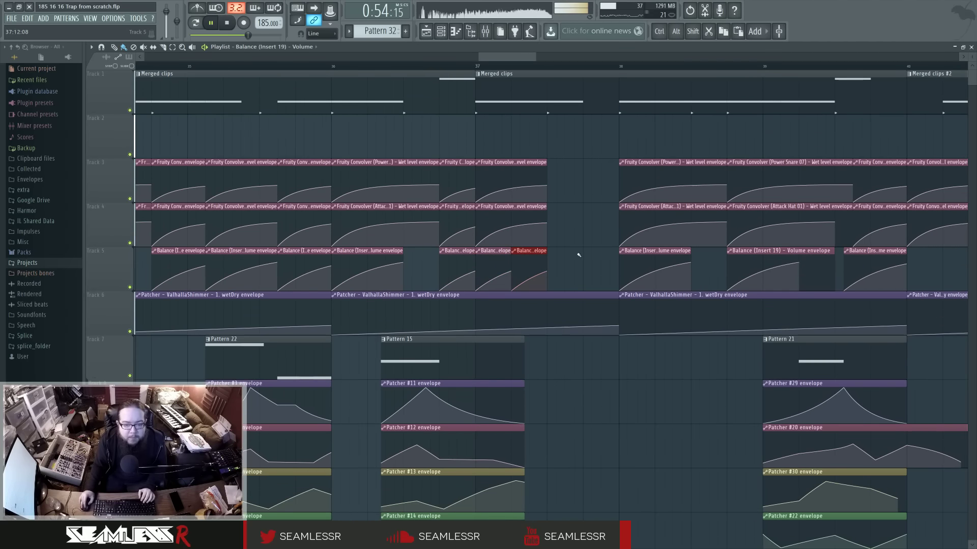
{"action": "key", "text": "ctrl+z"}
{"action": "left_click", "coordinate": [334, 66]}
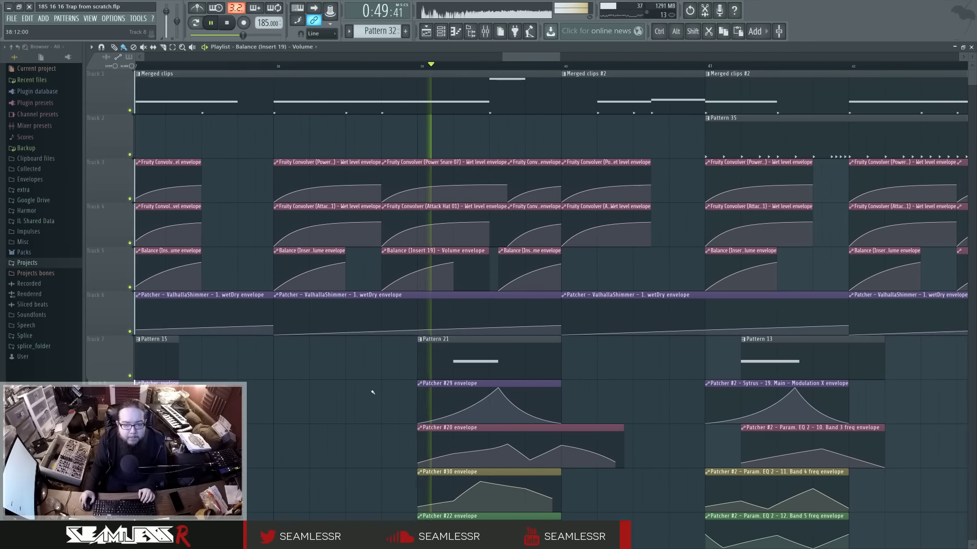
Shorten the two Convolver clips at 38:13 to end at 39:03, duplicate them up to 39:11 and play from bar 38
{"action": "left_click_drag", "start_coordinate": [446, 128], "coordinate": [454, 220]}
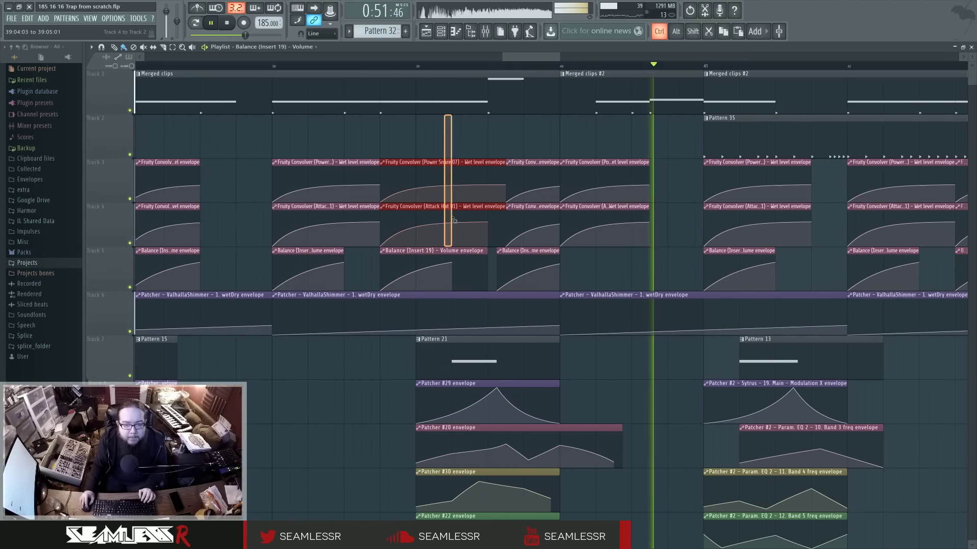
{"action": "mouse_move", "coordinate": [505, 170]}
{"action": "left_mouse_down"}
{"action": "mouse_move", "coordinate": [434, 170]}
{"action": "mouse_move", "coordinate": [499, 166]}
{"action": "left_mouse_up"}
{"action": "key", "text": "ctrl+b"}
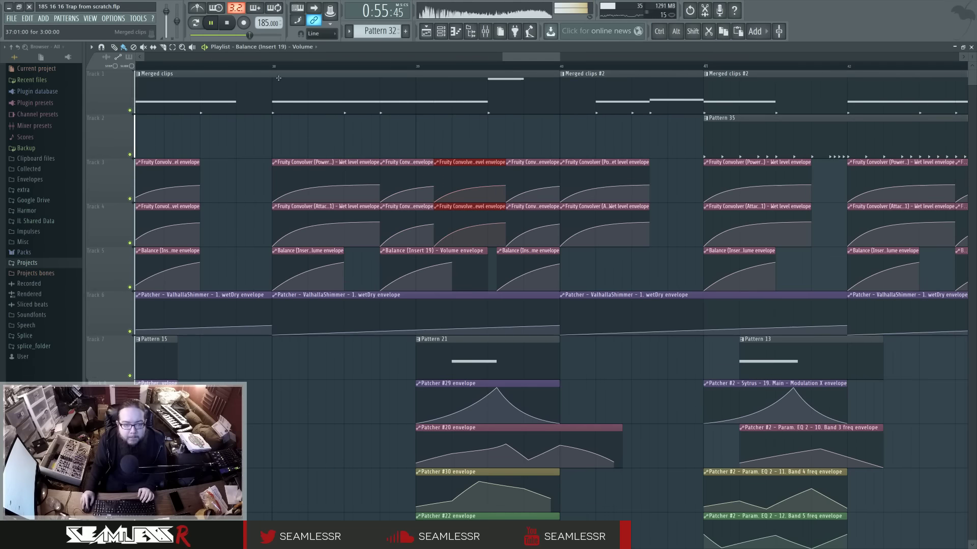
{"action": "left_click", "coordinate": [273, 66]}
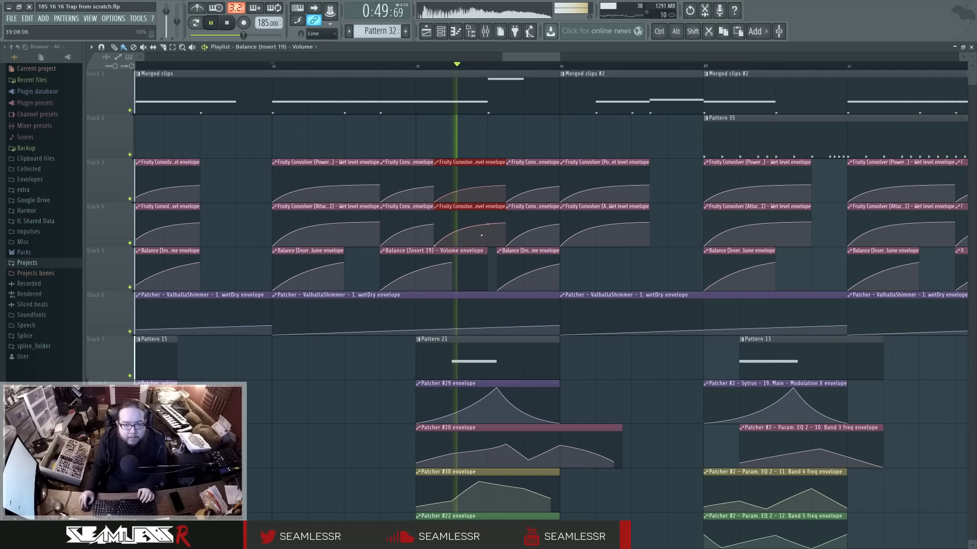
Trim the Convolver copies at 39:03 to end at 39:09 and move the following Convolver and Balance clips back to start there
{"action": "left_click_drag", "start_coordinate": [475, 145], "coordinate": [486, 227]}
{"action": "mouse_move", "coordinate": [504, 164]}
{"action": "left_mouse_down"}
{"action": "mouse_move", "coordinate": [487, 164]}
{"action": "mouse_move", "coordinate": [526, 228]}
{"action": "mouse_move", "coordinate": [500, 163]}
{"action": "left_mouse_up"}
{"action": "key", "text": "space"}
{"action": "key", "text": "space"}
{"action": "left_click_drag", "start_coordinate": [521, 265], "coordinate": [512, 264]}
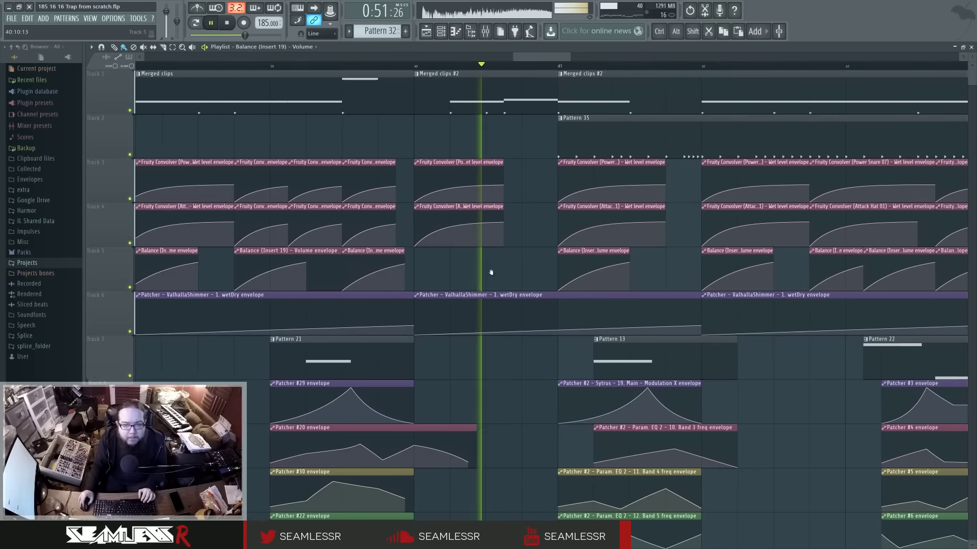
Duplicate the bar 40 Convolver envelope clips on Tracks 3 and 4 so the copies run up to bar 41
{"action": "left_click_drag", "start_coordinate": [491, 272], "coordinate": [483, 272]}
{"action": "left_click_drag", "start_coordinate": [432, 176], "coordinate": [496, 222]}
{"action": "key", "text": "ctrl+b"}
{"action": "key", "text": "space"}
{"action": "key", "text": "space"}
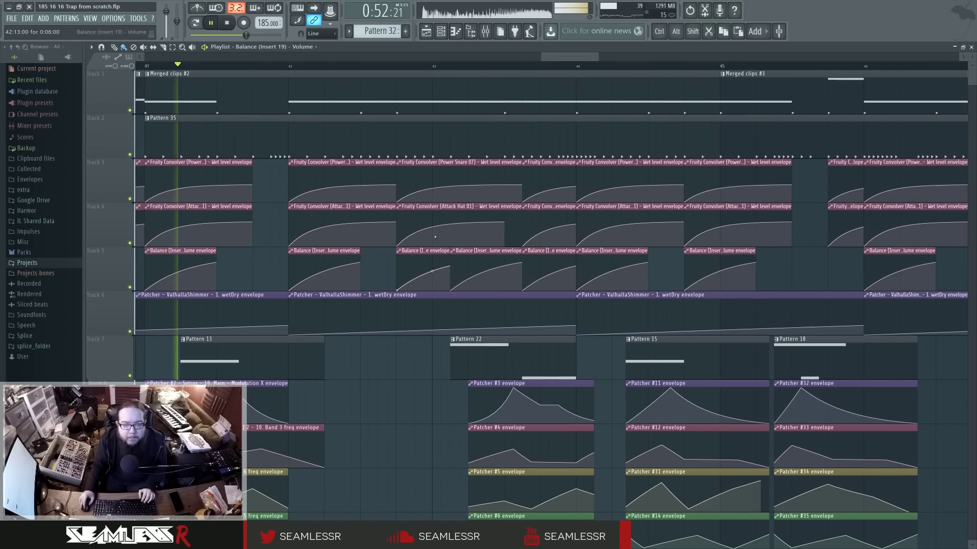
Shorten the Convolver clips at 42:13 to end at 43:03, duplicate them and extend the copies to 43:11
{"action": "left_click_drag", "start_coordinate": [417, 186], "coordinate": [425, 218]}
{"action": "left_click_drag", "start_coordinate": [520, 171], "coordinate": [449, 169]}
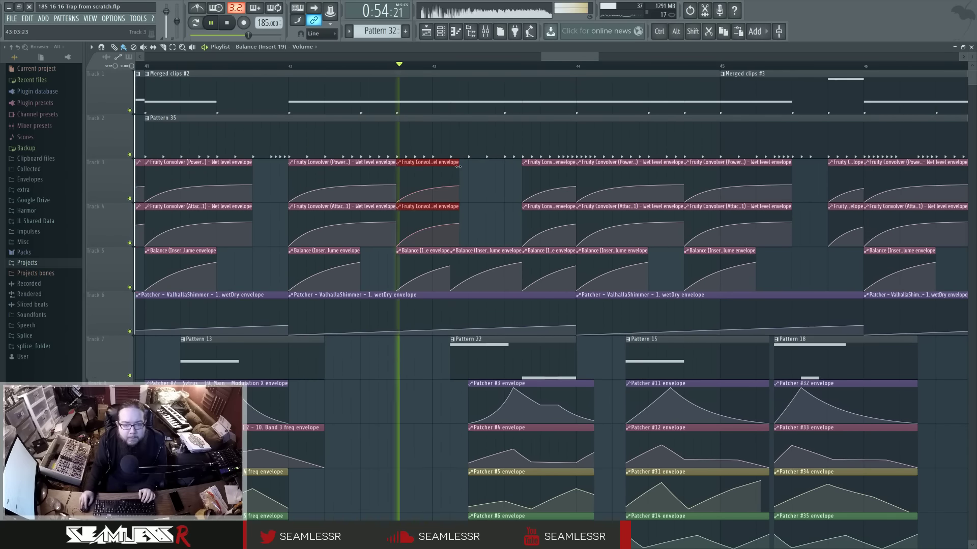
{"action": "key", "text": "ctrl+b"}
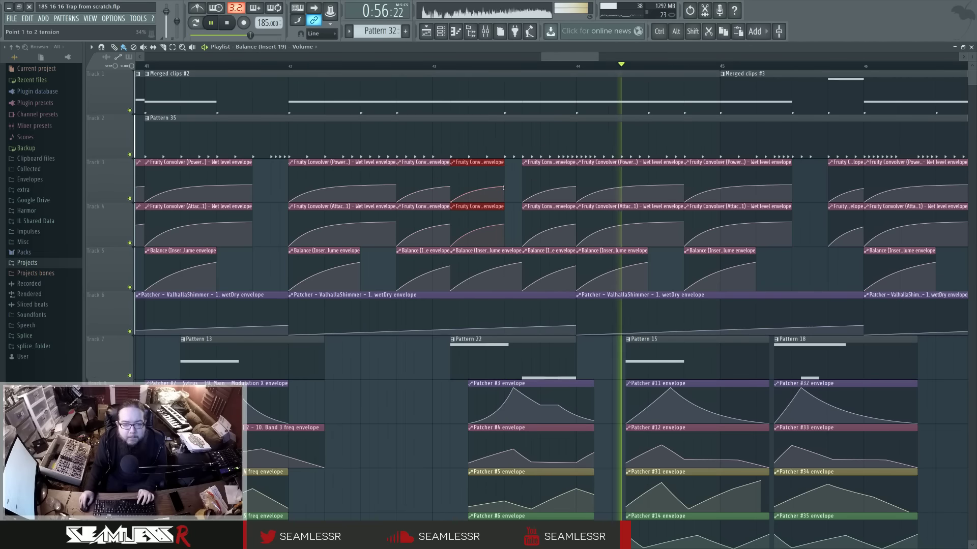
{"action": "left_click_drag", "start_coordinate": [492, 171], "coordinate": [509, 171]}
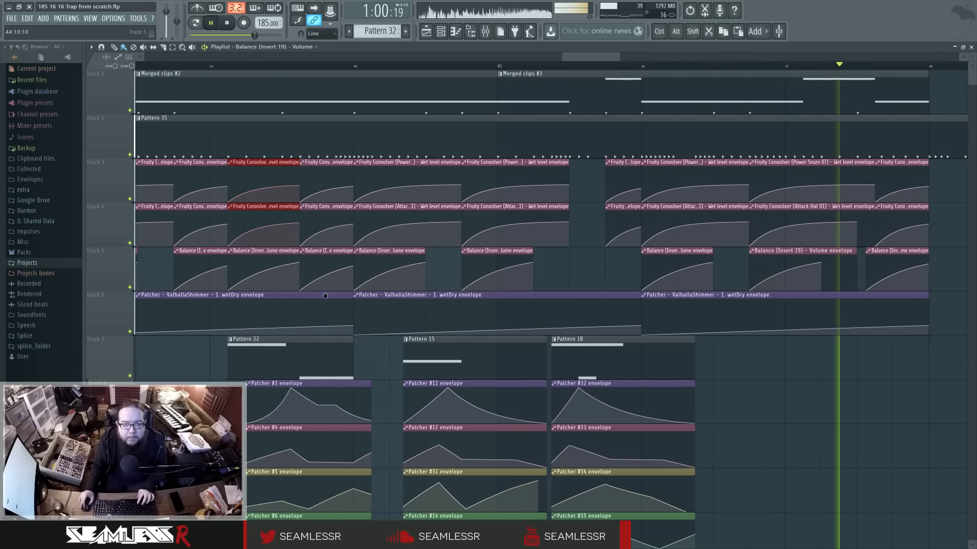
Trim the Convolver clips at 44:13 to end at bar 45 and duplicate them so the copies run to 45:09
{"action": "left_click", "coordinate": [453, 264], "text": "ctrl"}
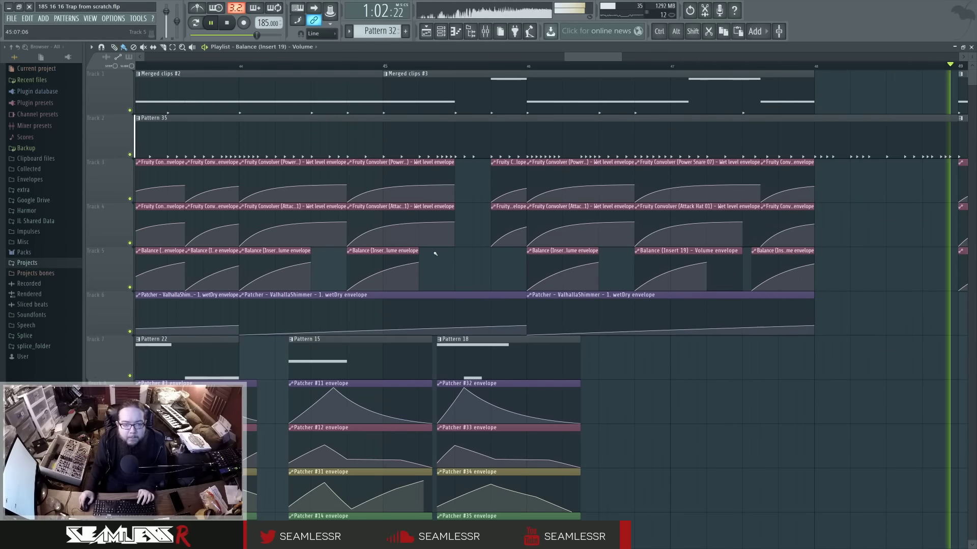
{"action": "left_click_drag", "start_coordinate": [397, 188], "coordinate": [409, 209]}
{"action": "mouse_move", "coordinate": [453, 176]}
{"action": "left_mouse_down"}
{"action": "mouse_move", "coordinate": [385, 174]}
{"action": "mouse_move", "coordinate": [457, 172]}
{"action": "left_mouse_up"}
{"action": "key", "text": "ctrl+b"}
{"action": "left_click", "coordinate": [466, 223], "text": "ctrl"}
Trim the Balance clip at 44:13 to end at bar 45, duplicate it up to 45:09 and play from bar 45
{"action": "left_click_drag", "start_coordinate": [416, 251], "coordinate": [453, 252]}
{"action": "key", "text": "ctrl+b"}
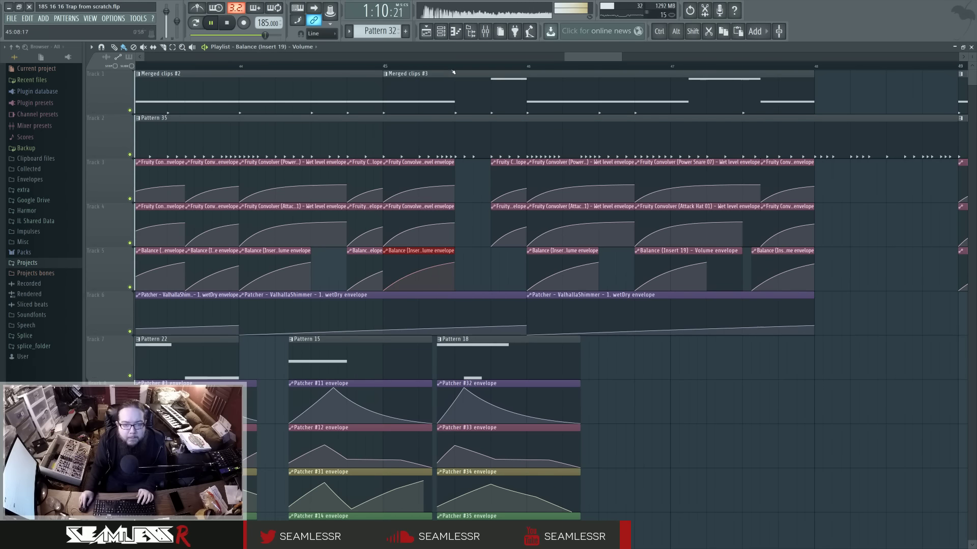
{"action": "left_click", "coordinate": [387, 68]}
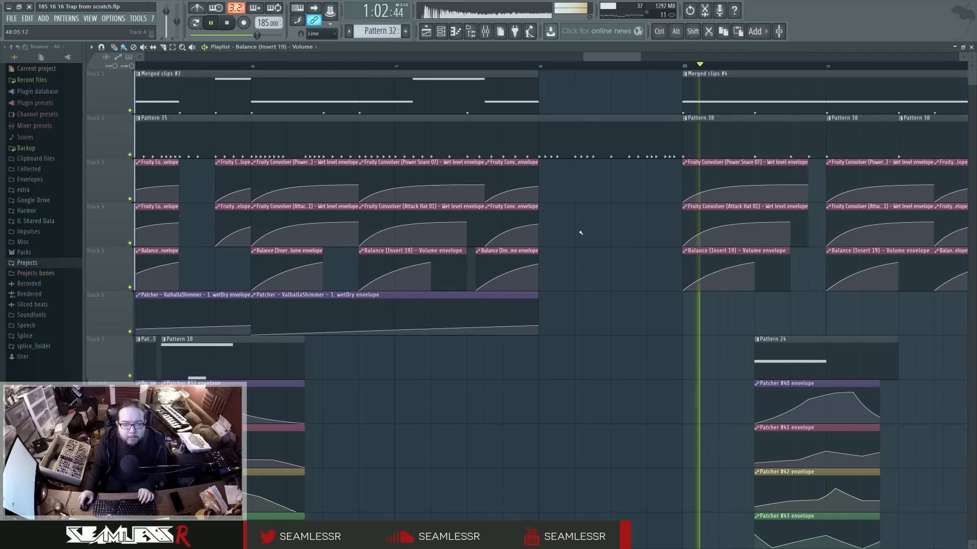
Stop playback, shorten the Convolver clips at 46:13 to end at 47:03 and add copies running to 47:11
{"action": "key", "text": "space"}
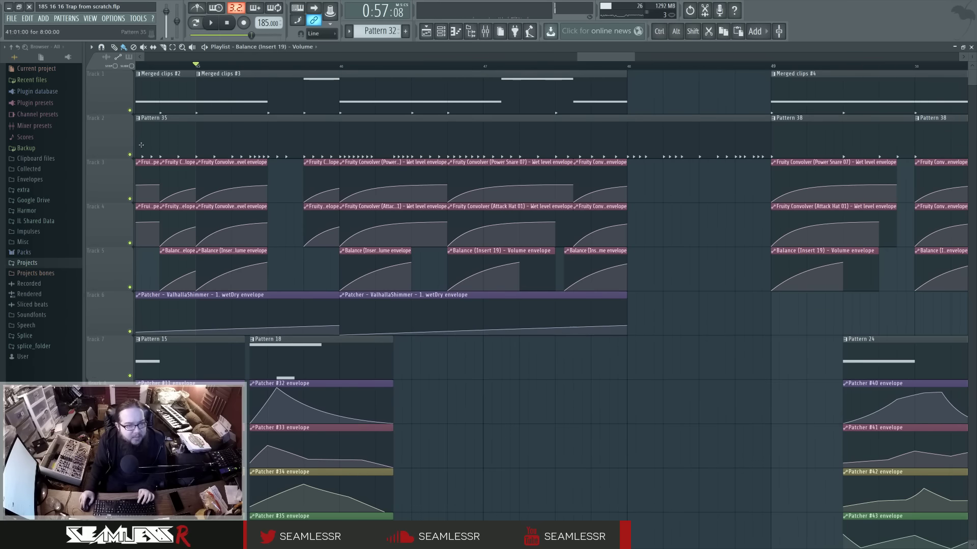
{"action": "left_click", "coordinate": [565, 164]}
{"action": "mouse_move", "coordinate": [571, 162]}
{"action": "left_mouse_down"}
{"action": "mouse_move", "coordinate": [503, 168]}
{"action": "mouse_move", "coordinate": [565, 168]}
{"action": "left_mouse_up"}
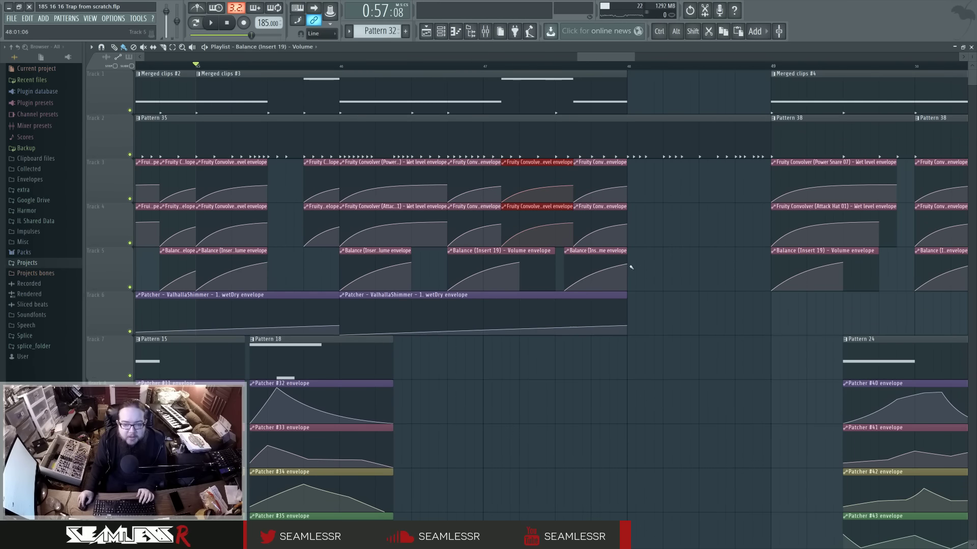
Shorten the Balance clip at 46:13 to end at 47:03, add a copy up to 47:11 and start the following Balance clip there
{"action": "left_click_drag", "start_coordinate": [554, 251], "coordinate": [500, 251]}
{"action": "left_click", "coordinate": [486, 251], "text": "ctrl"}
{"action": "key", "text": "ctrl+b"}
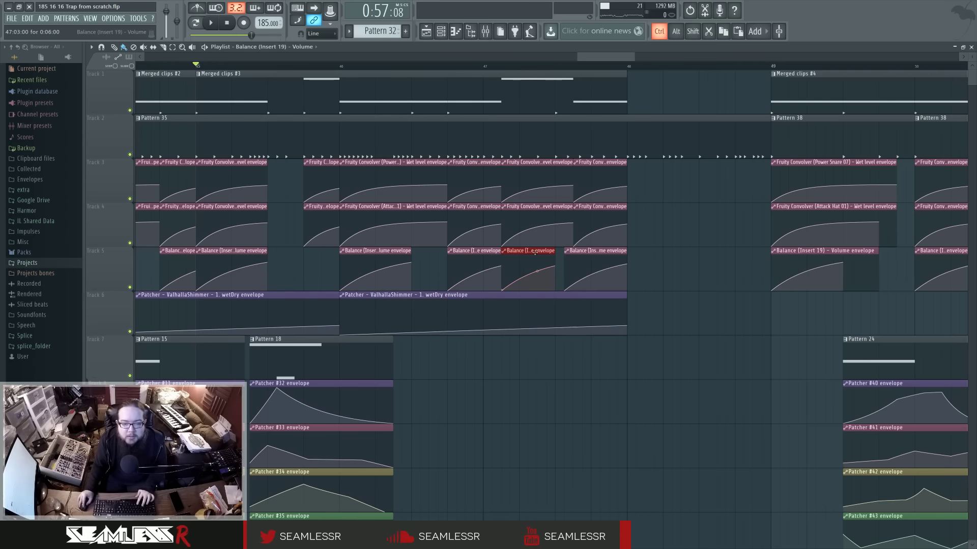
{"action": "mouse_move", "coordinate": [575, 251]}
{"action": "left_mouse_down"}
{"action": "mouse_move", "coordinate": [584, 251]}
{"action": "mouse_move", "coordinate": [570, 254]}
{"action": "left_mouse_up"}
Select the Convolver and Balance clips at 47:11, lengthen them together past bar 48 and play the track
{"action": "left_click_drag", "start_coordinate": [638, 263], "coordinate": [441, 238]}
{"action": "left_click_drag", "start_coordinate": [396, 182], "coordinate": [376, 285]}
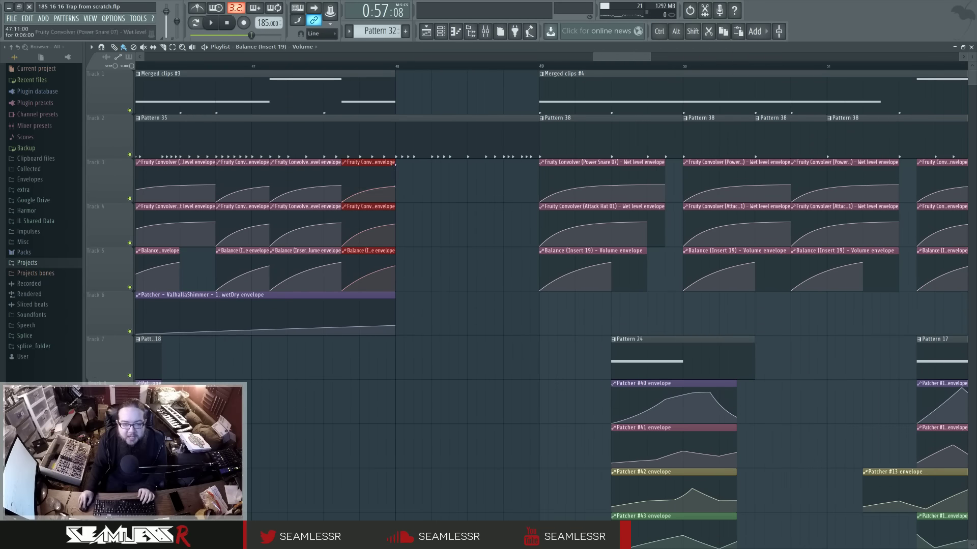
{"action": "left_click_drag", "start_coordinate": [395, 164], "coordinate": [477, 168]}
{"action": "left_click", "coordinate": [501, 232]}
{"action": "key", "text": "space"}
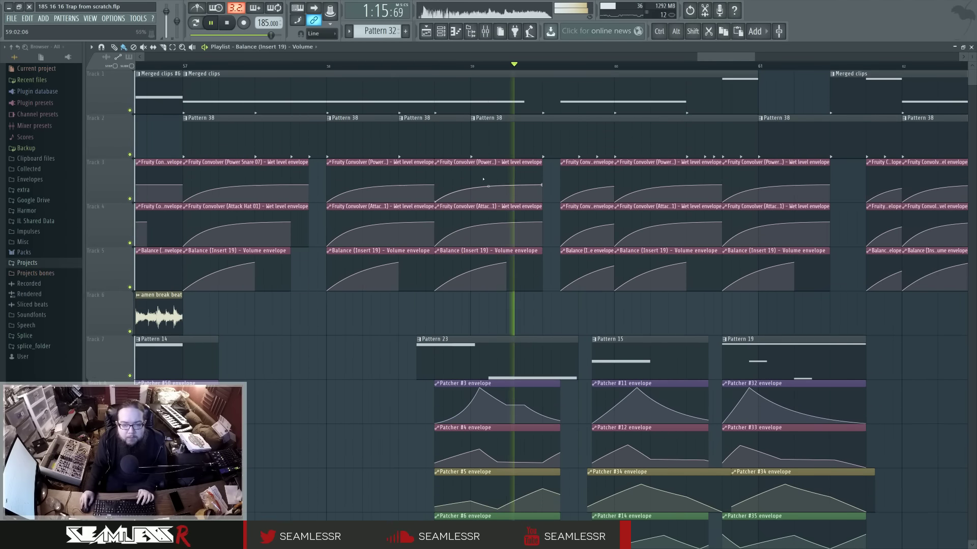
Shorten the Convolver and Balance clips at 58:13 to end at 59:03 and add copies of each running to 59:09
{"action": "left_click_drag", "start_coordinate": [490, 182], "coordinate": [502, 219]}
{"action": "left_click_drag", "start_coordinate": [540, 178], "coordinate": [487, 179]}
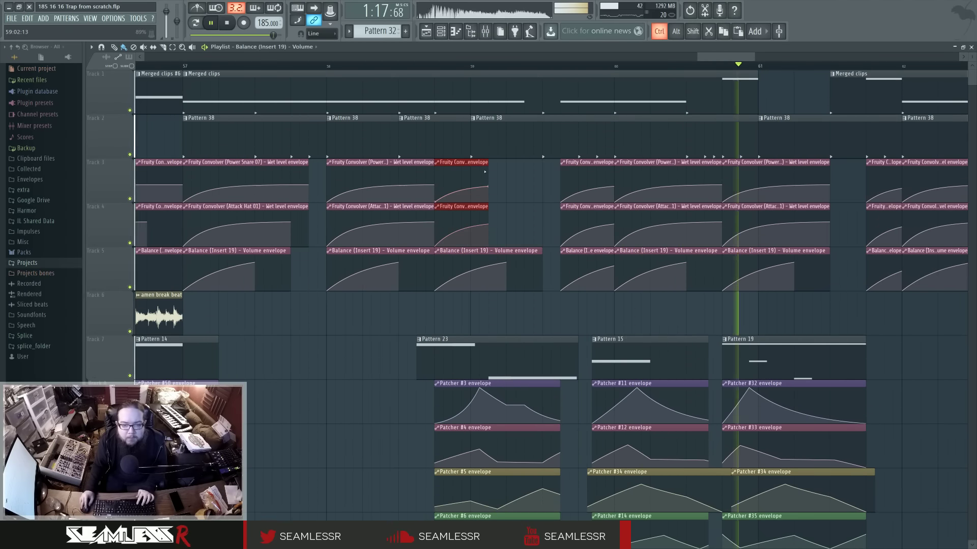
{"action": "mouse_move", "coordinate": [482, 241]}
{"action": "left_mouse_down"}
{"action": "mouse_move", "coordinate": [536, 243]}
{"action": "mouse_move", "coordinate": [493, 255]}
{"action": "mouse_move", "coordinate": [540, 256]}
{"action": "mouse_move", "coordinate": [486, 252]}
{"action": "left_mouse_up"}
{"action": "left_click", "coordinate": [499, 261]}
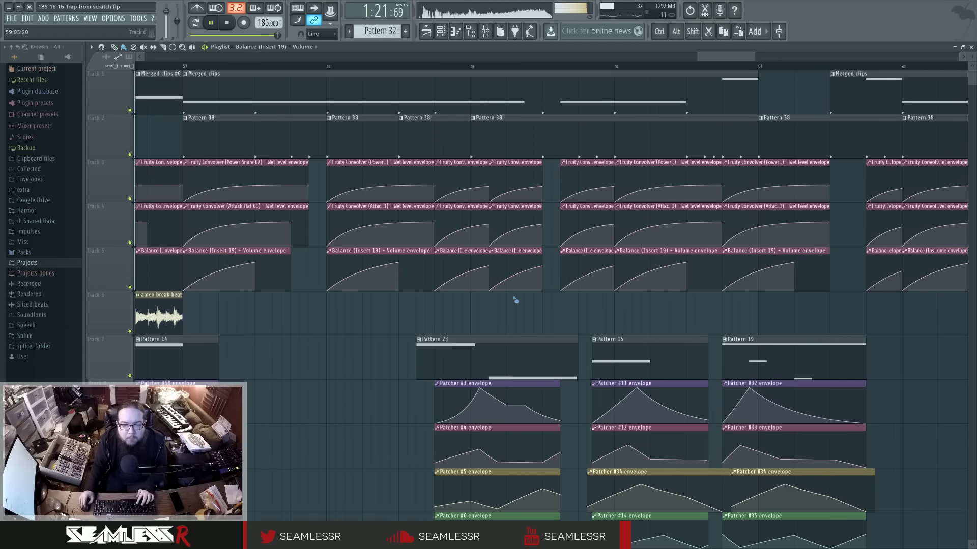
Review the remaining arrangement up to bar 66, including the lower automation tracks, and stop playback
{"action": "left_click_drag", "start_coordinate": [549, 310], "coordinate": [381, 322]}
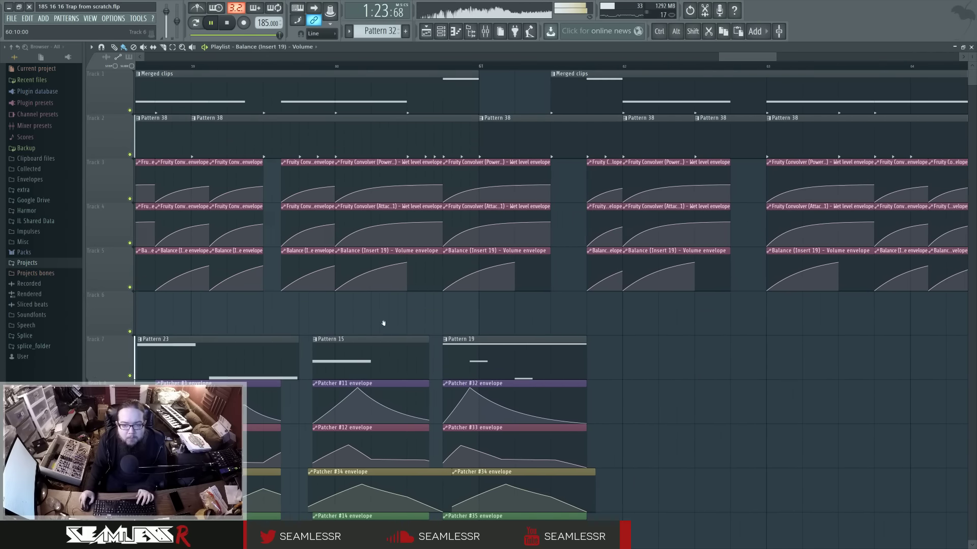
{"action": "mouse_move", "coordinate": [612, 334]}
{"action": "left_mouse_down"}
{"action": "mouse_move", "coordinate": [421, 338]}
{"action": "mouse_move", "coordinate": [415, 348]}
{"action": "left_mouse_up"}
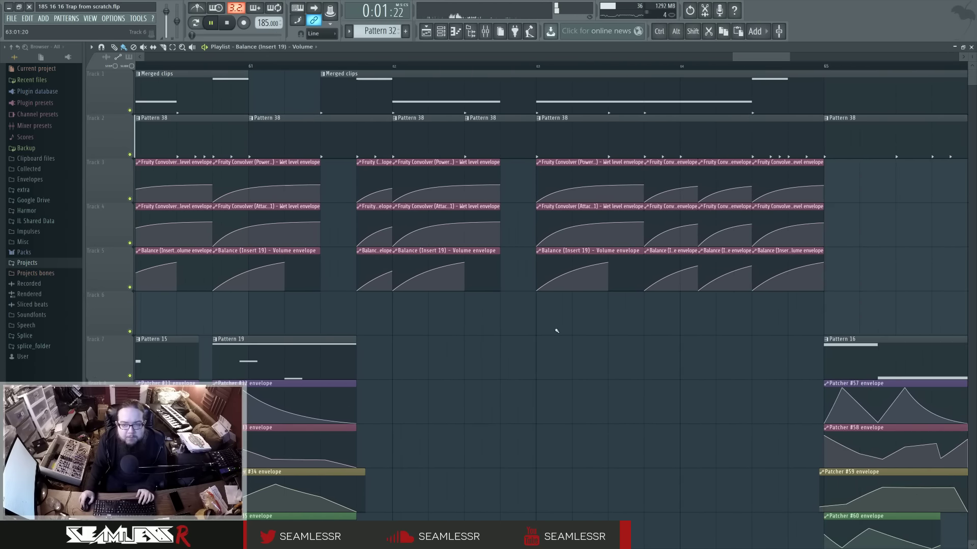
{"action": "left_click_drag", "start_coordinate": [556, 331], "coordinate": [380, 340]}
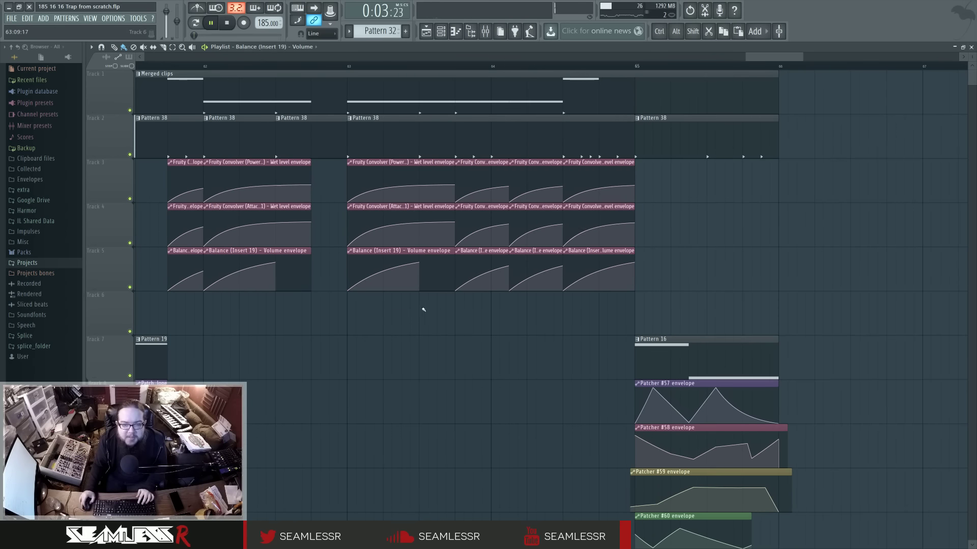
{"action": "scroll", "coordinate": [560, 320], "scroll_direction": "down", "scroll_amount": 3, "text": "ctrl"}
{"action": "scroll", "coordinate": [566, 263], "scroll_direction": "down", "scroll_amount": 6, "text": "ctrl"}
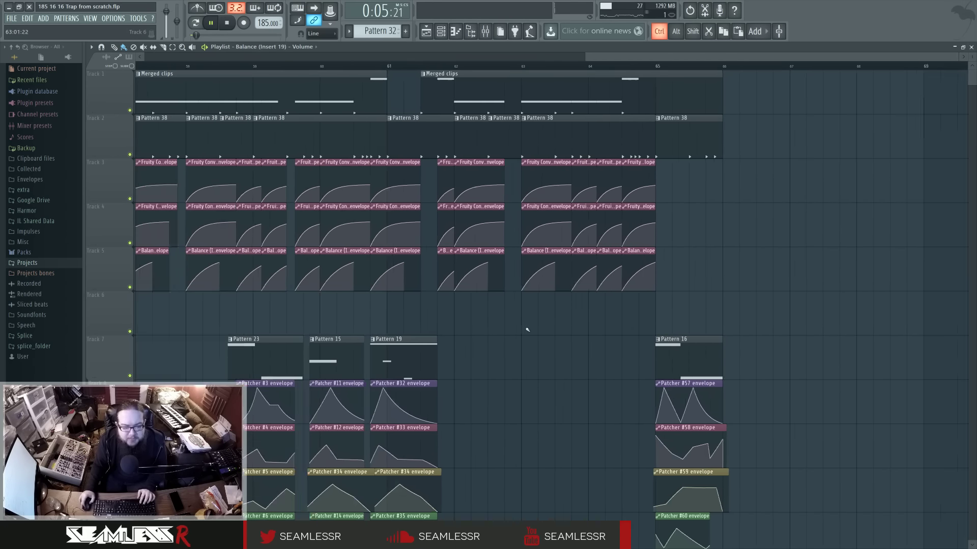
{"action": "scroll", "coordinate": [501, 354], "scroll_direction": "down", "scroll_amount": 3}
{"action": "scroll", "coordinate": [532, 299], "scroll_direction": "down", "scroll_amount": 3}
{"action": "key", "text": "space"}
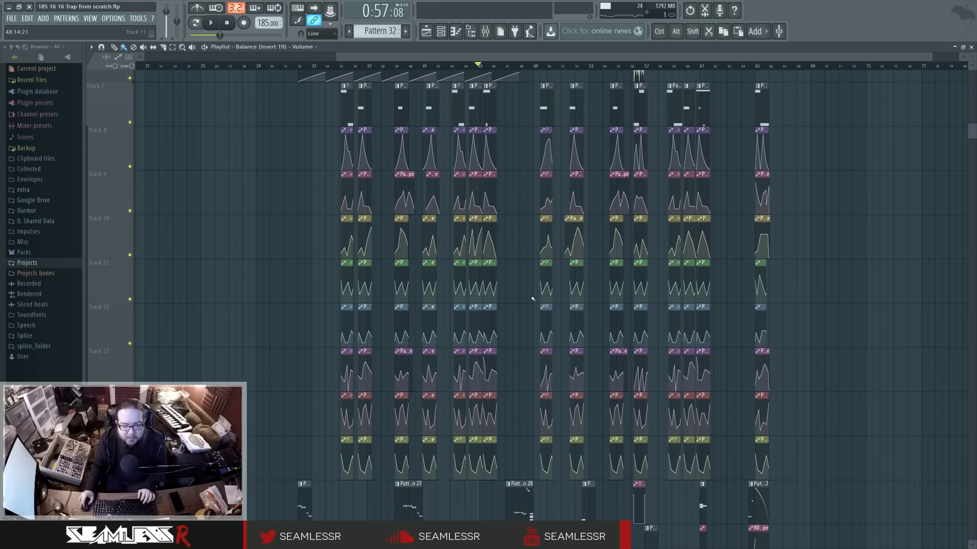
Collapse the group of Patcher automation tracks under Track 7 and look over the tracks below it
{"action": "scroll", "coordinate": [257, 326], "scroll_direction": "up", "scroll_amount": 6}
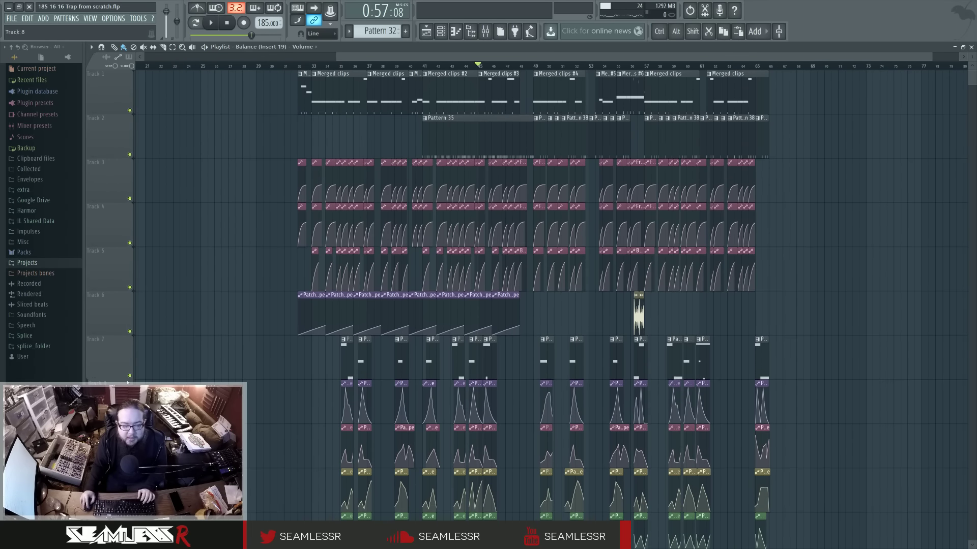
{"action": "left_click", "coordinate": [88, 375]}
{"action": "scroll", "coordinate": [224, 351], "scroll_direction": "down", "scroll_amount": 2}
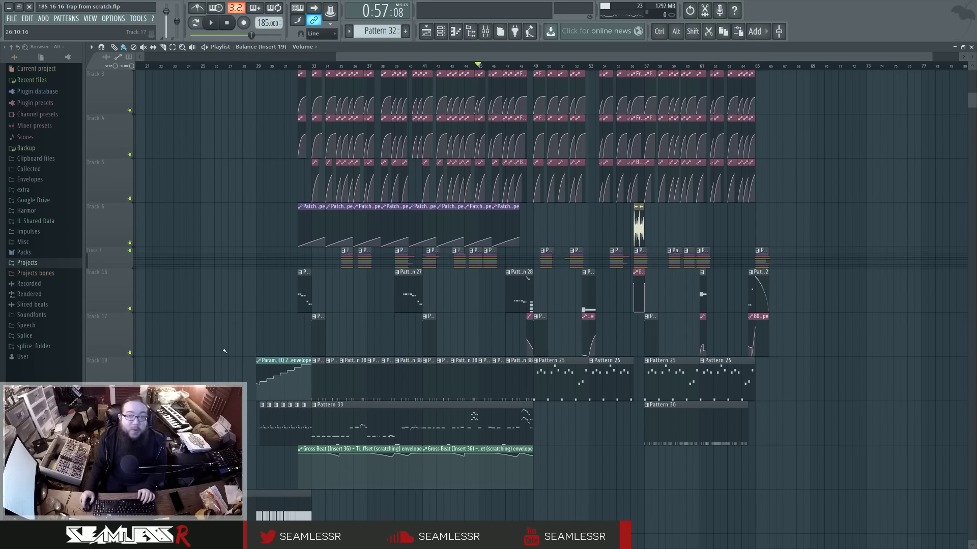
{"action": "scroll", "coordinate": [228, 355], "scroll_direction": "up", "scroll_amount": 2}
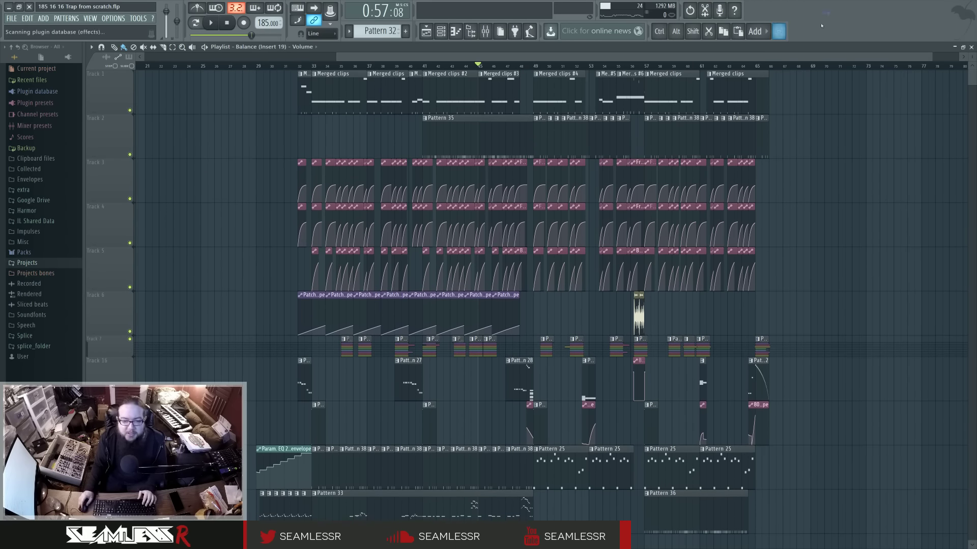
Add the East West Play instrument to the project and set its MIDI input port to 1
{"action": "key", "text": "F8"}
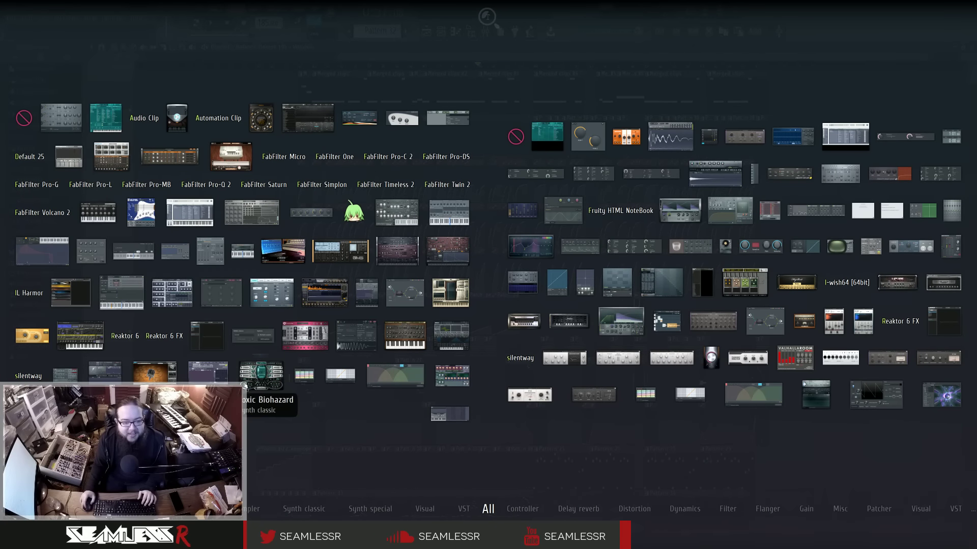
{"action": "left_click_drag", "start_coordinate": [450, 295], "coordinate": [856, 35]}
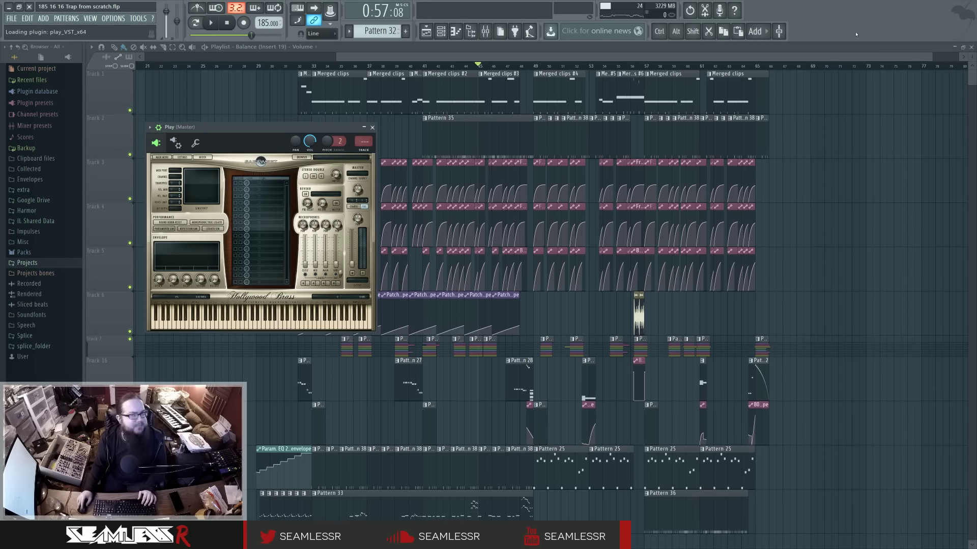
{"action": "left_click_drag", "start_coordinate": [281, 129], "coordinate": [539, 261]}
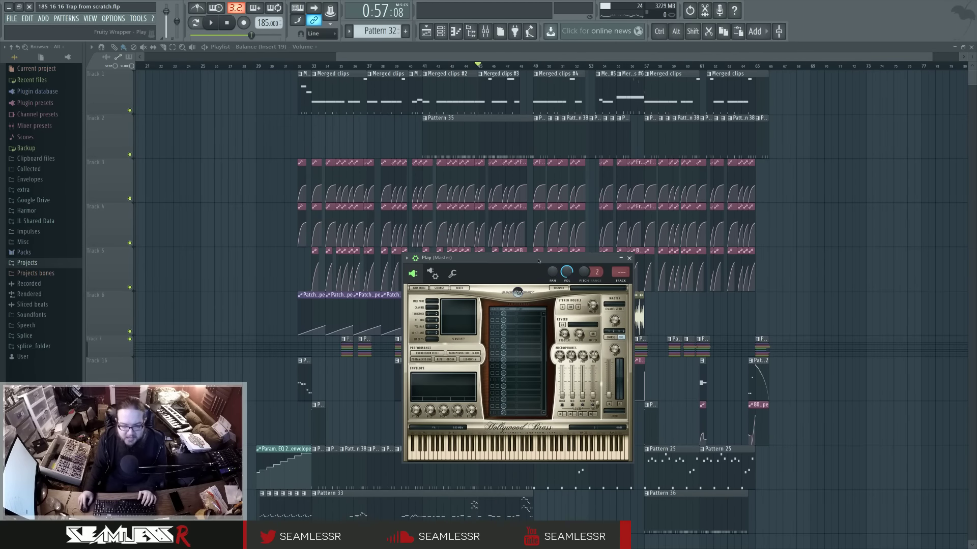
{"action": "left_click", "coordinate": [415, 258]}
{"action": "left_click", "coordinate": [445, 416]}
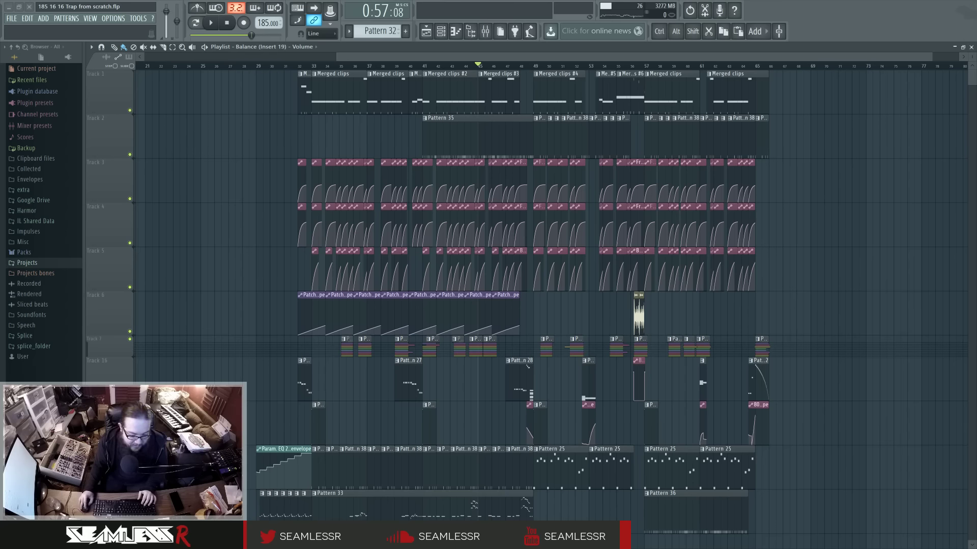
Return Play from its wrapper settings to the instrument interface and reposition its window over the playlist
{"action": "left_click_drag", "start_coordinate": [497, 306], "coordinate": [492, 303]}
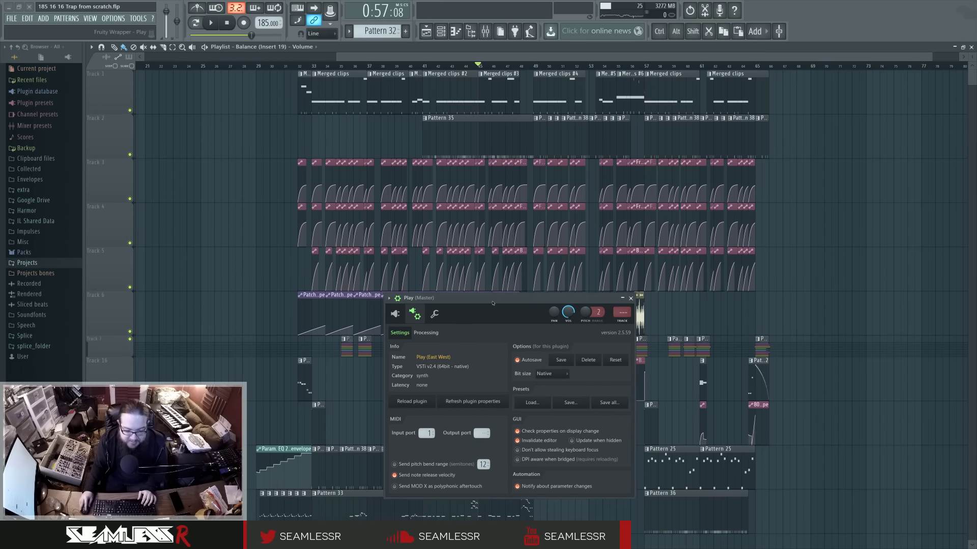
{"action": "left_click", "coordinate": [404, 301]}
{"action": "left_click_drag", "start_coordinate": [431, 298], "coordinate": [441, 265]}
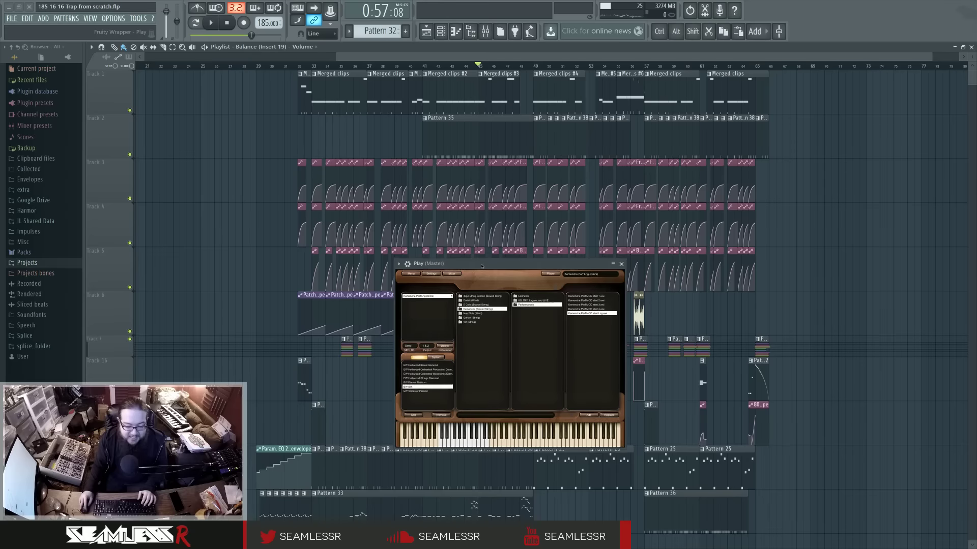
{"action": "key", "text": "Escape"}
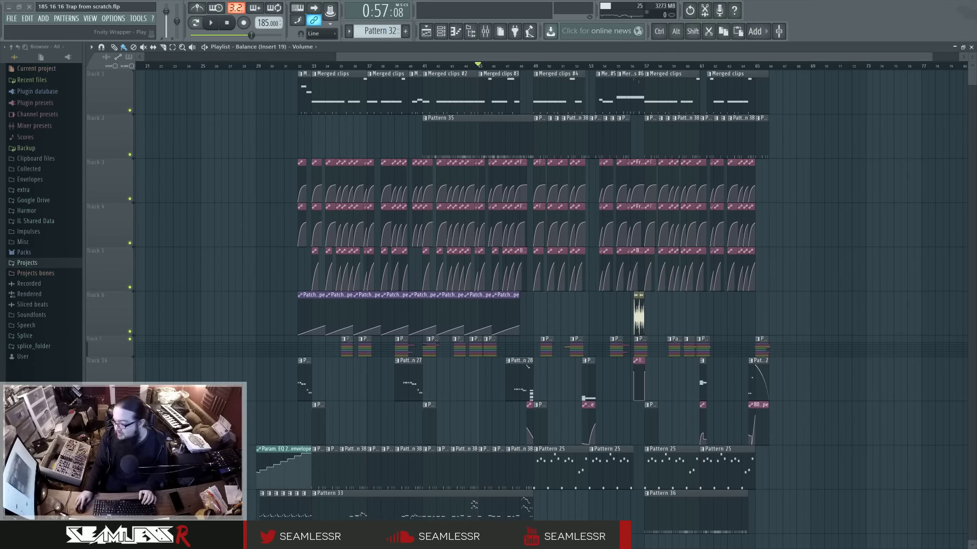
{"action": "left_click_drag", "start_coordinate": [687, 462], "coordinate": [492, 213]}
Add a MIDI Out channel and set its port to 3
{"action": "left_click", "coordinate": [442, 34]}
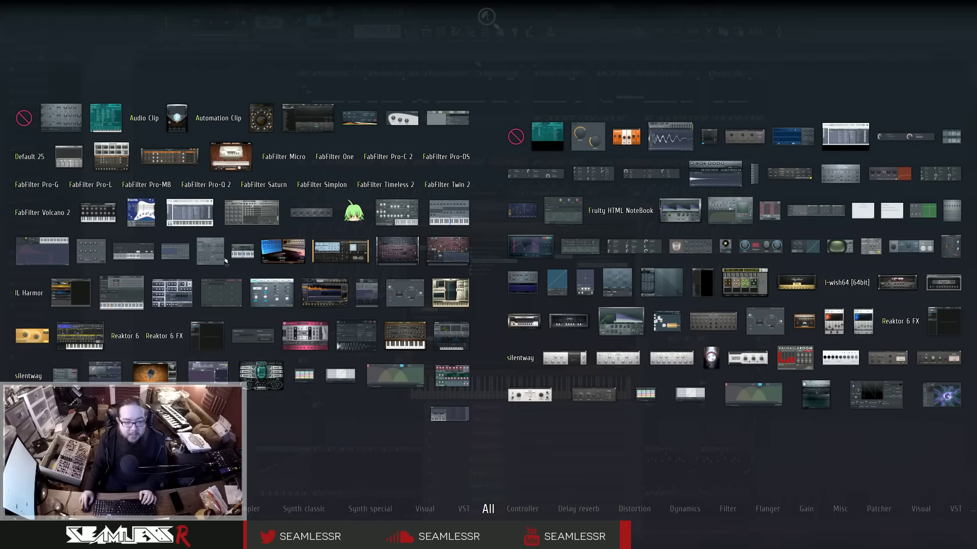
{"action": "left_click", "coordinate": [225, 326]}
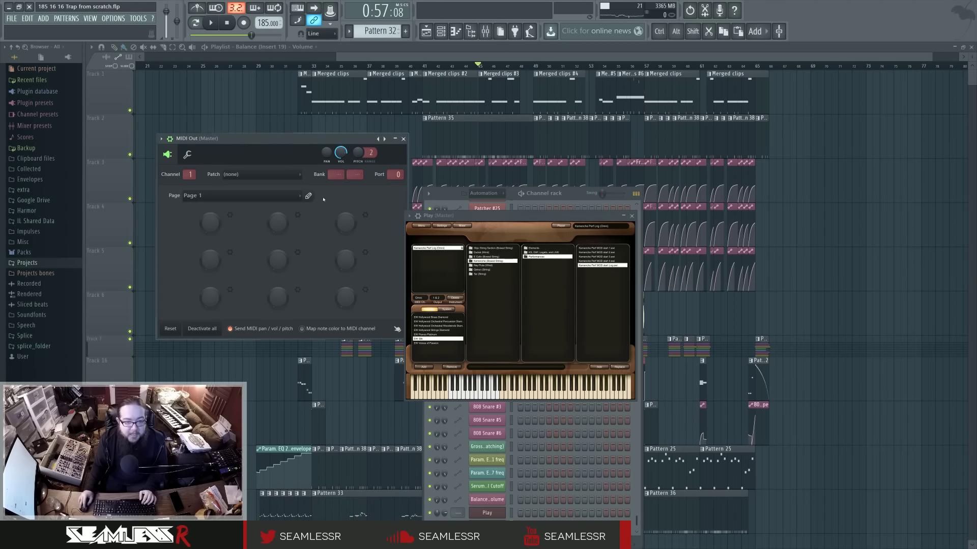
{"action": "type", "text": "3"}
{"action": "key", "text": "Return"}
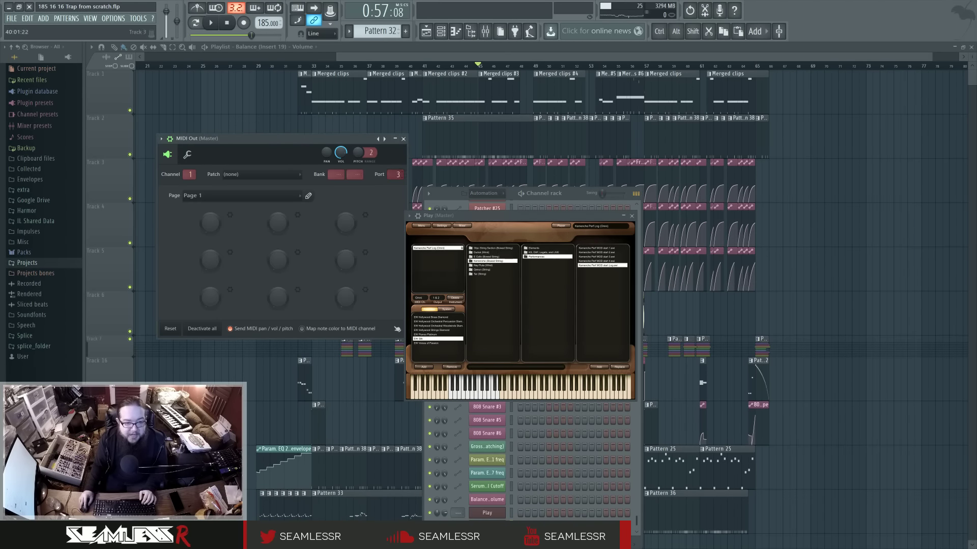
Set MIDI Out to port 2, assigning CC 1 to its first knob and CC 11 to its second
{"action": "left_click", "coordinate": [231, 216]}
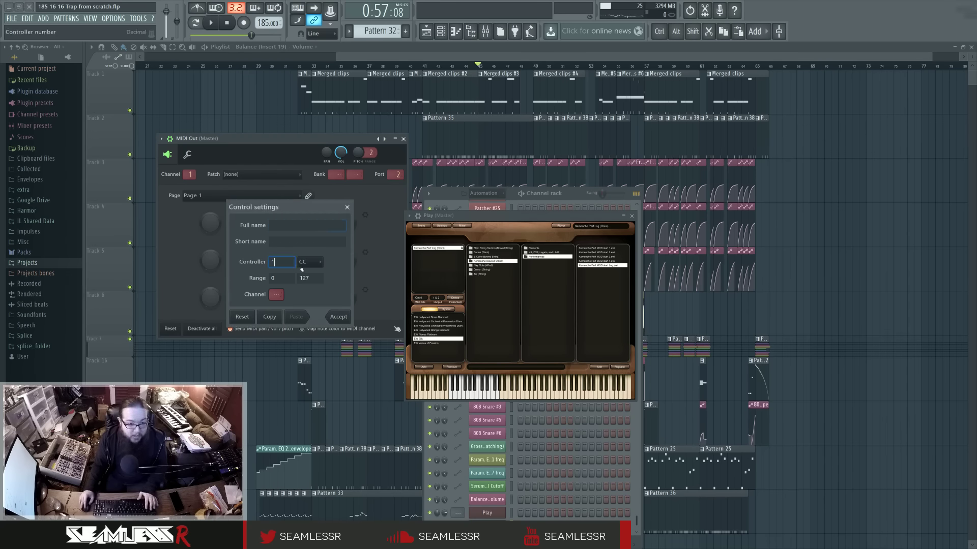
{"action": "left_click", "coordinate": [339, 317]}
{"action": "left_click", "coordinate": [297, 215]}
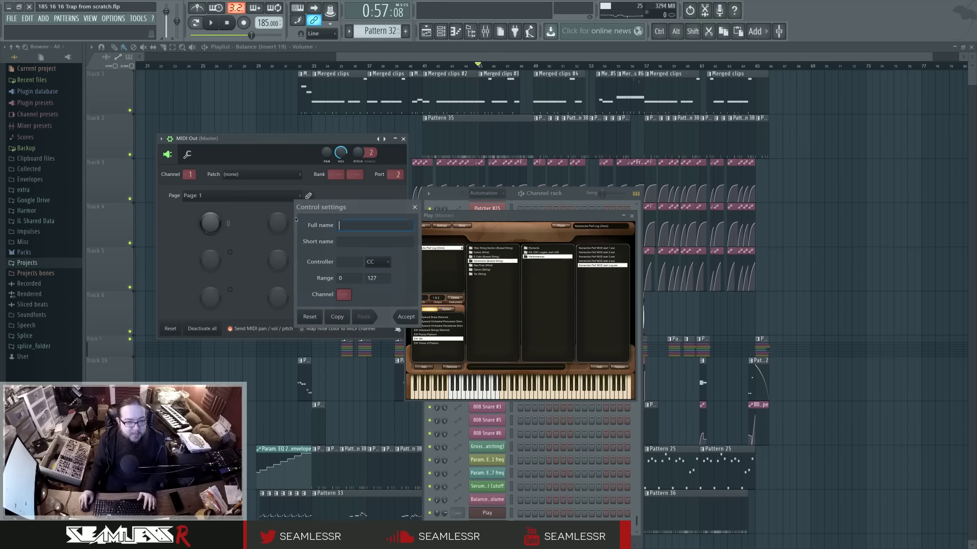
{"action": "left_click", "coordinate": [347, 261]}
{"action": "type", "text": "11"}
{"action": "left_click", "coordinate": [404, 317]}
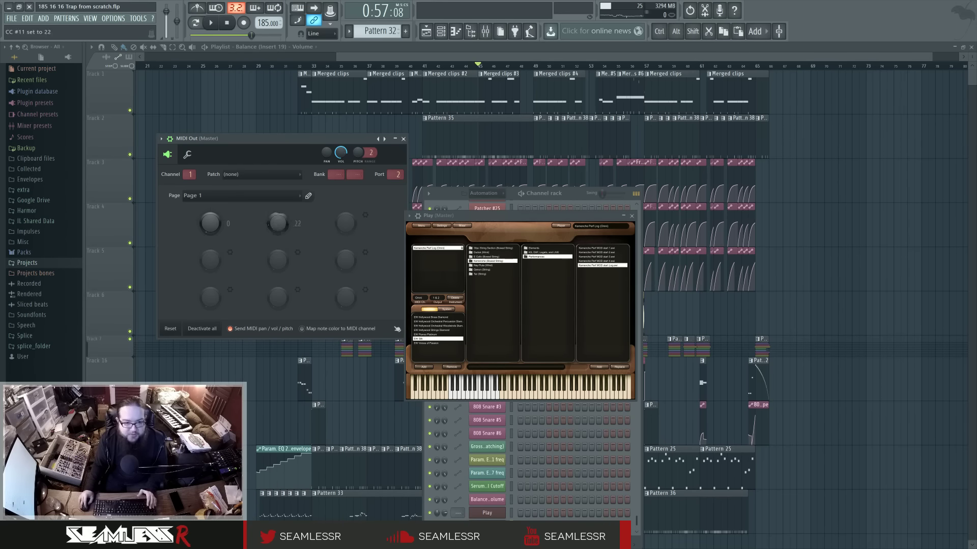
Change Play's MIDI input port to match the MIDI Out port and return to the instrument interface
{"action": "left_click_drag", "start_coordinate": [465, 216], "coordinate": [476, 235]}
{"action": "left_click", "coordinate": [428, 235]}
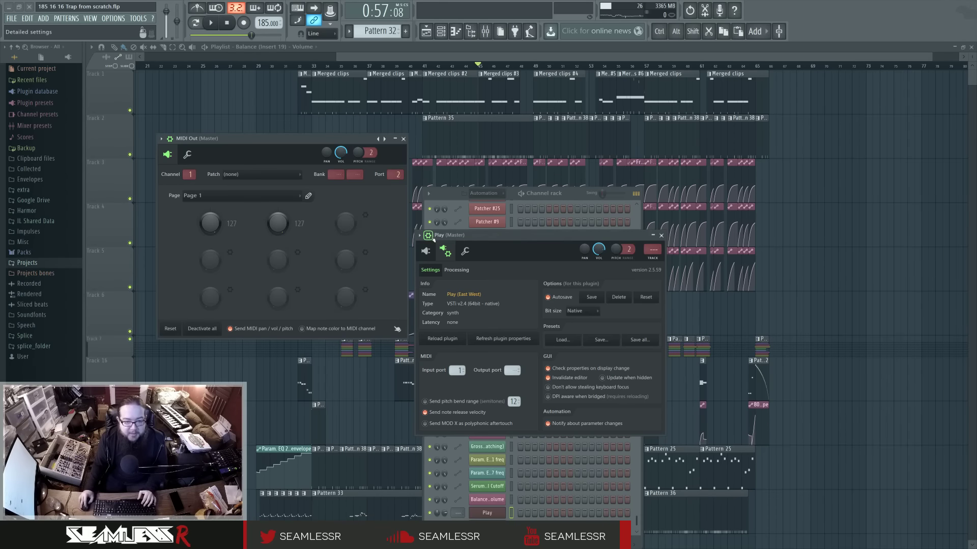
{"action": "left_click", "coordinate": [450, 272]}
{"action": "left_click", "coordinate": [432, 272]}
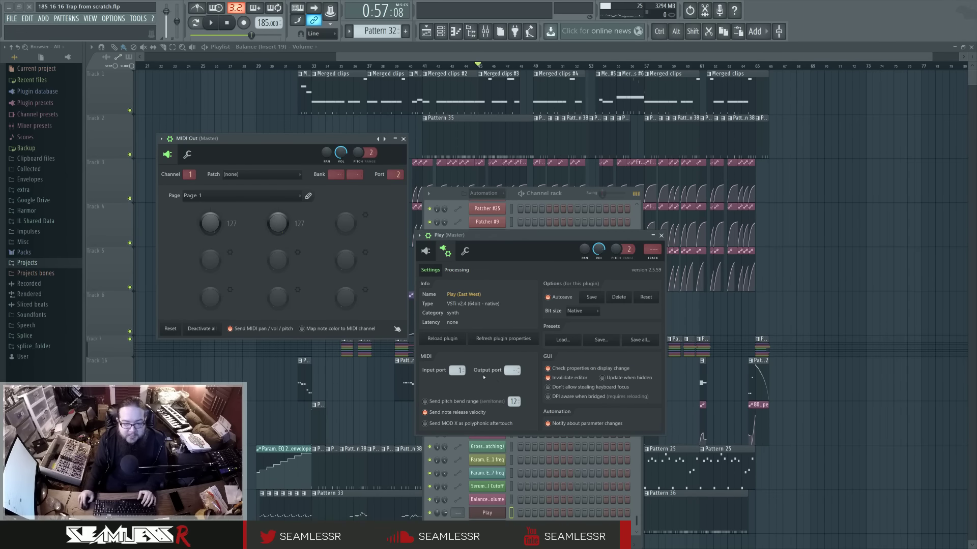
{"action": "left_click_drag", "start_coordinate": [458, 373], "coordinate": [458, 367]}
{"action": "left_click", "coordinate": [445, 257]}
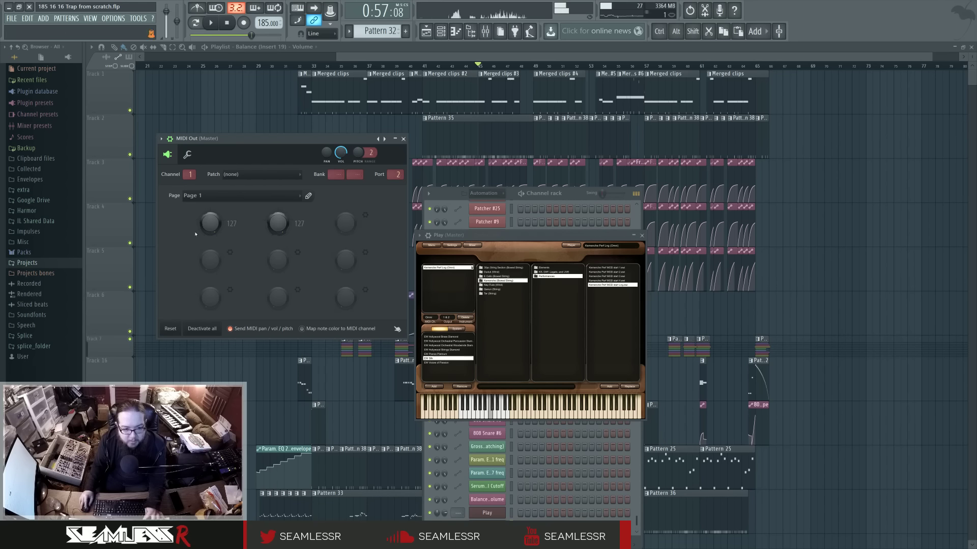
Set MIDI Out's first knob to 15, raise it to 29 while auditioning the instrument, and close the Play window
{"action": "left_click_drag", "start_coordinate": [209, 224], "coordinate": [209, 275]}
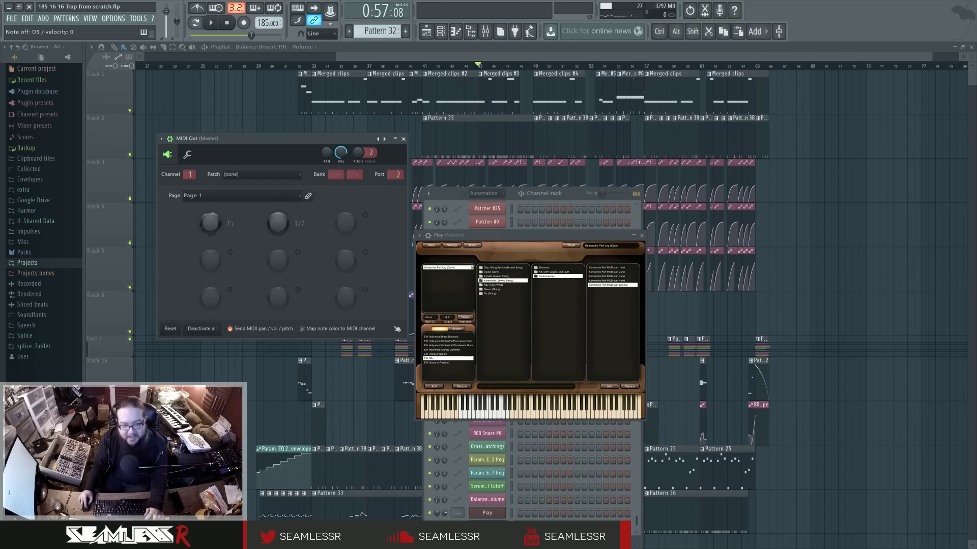
{"action": "mouse_move", "coordinate": [210, 224]}
{"action": "left_mouse_down"}
{"action": "mouse_move", "coordinate": [210, 203]}
{"action": "mouse_move", "coordinate": [209, 234]}
{"action": "left_mouse_up"}
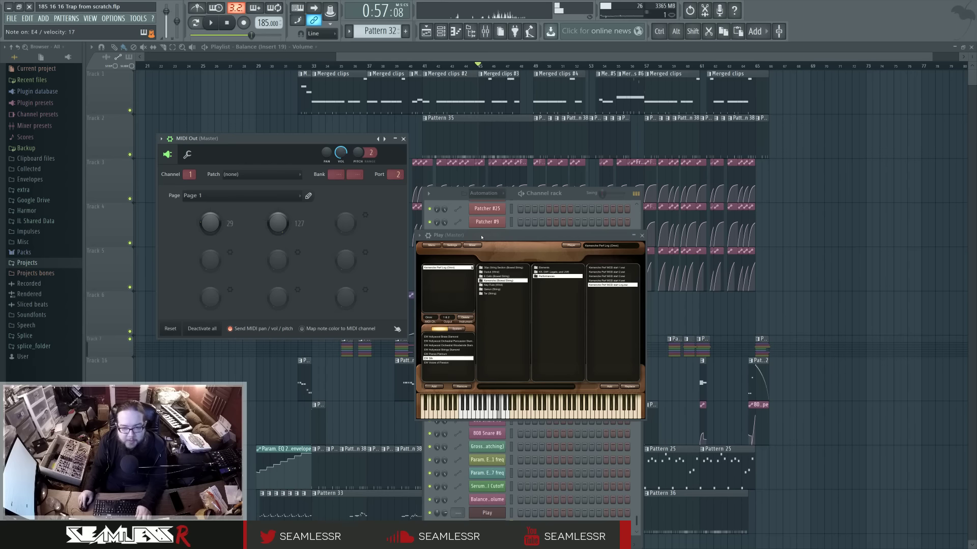
{"action": "key", "text": "Escape"}
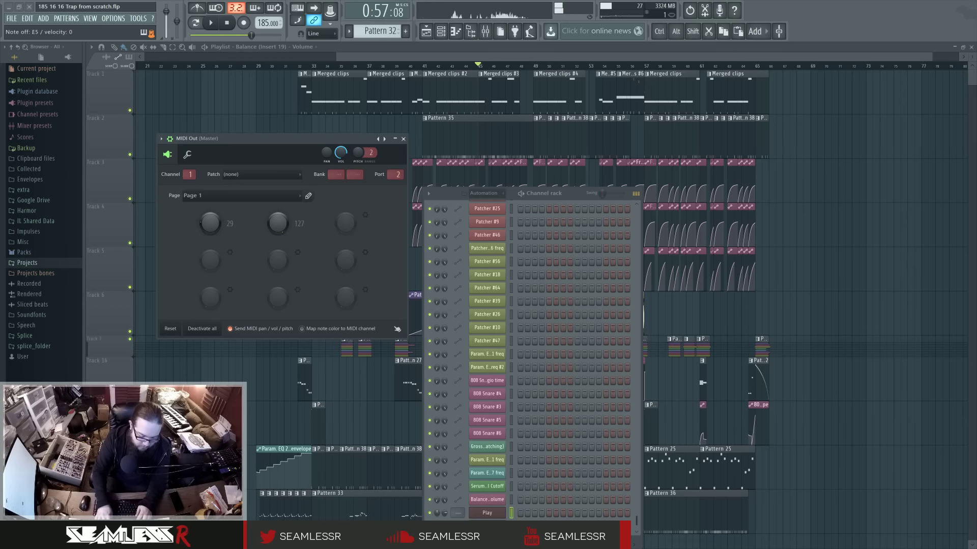
Check the Harmor notes of Merged clips #4 in the piano roll and return to the playlist with the channel rack shown
{"action": "double_click", "coordinate": [546, 95]}
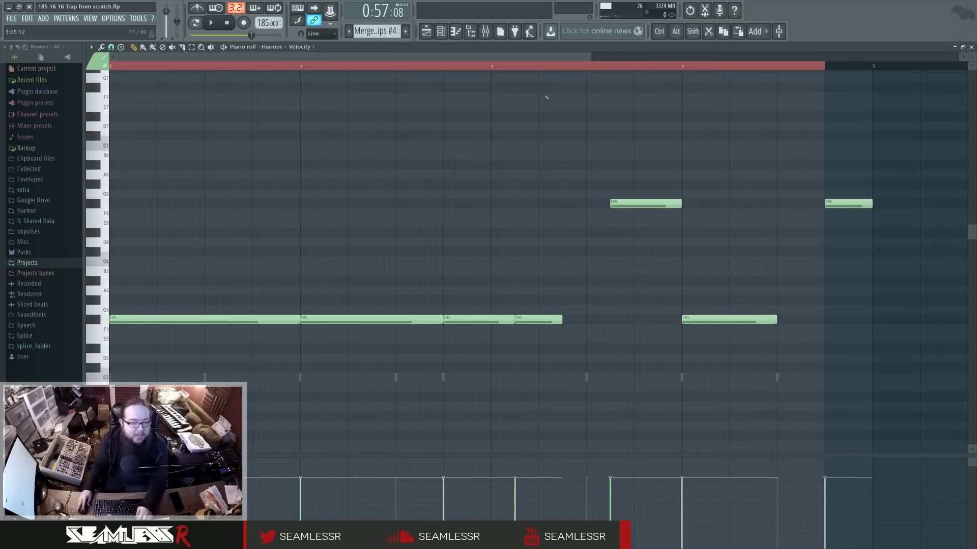
{"action": "left_click", "coordinate": [441, 32]}
{"action": "left_click", "coordinate": [427, 31]}
{"action": "left_click", "coordinate": [441, 31]}
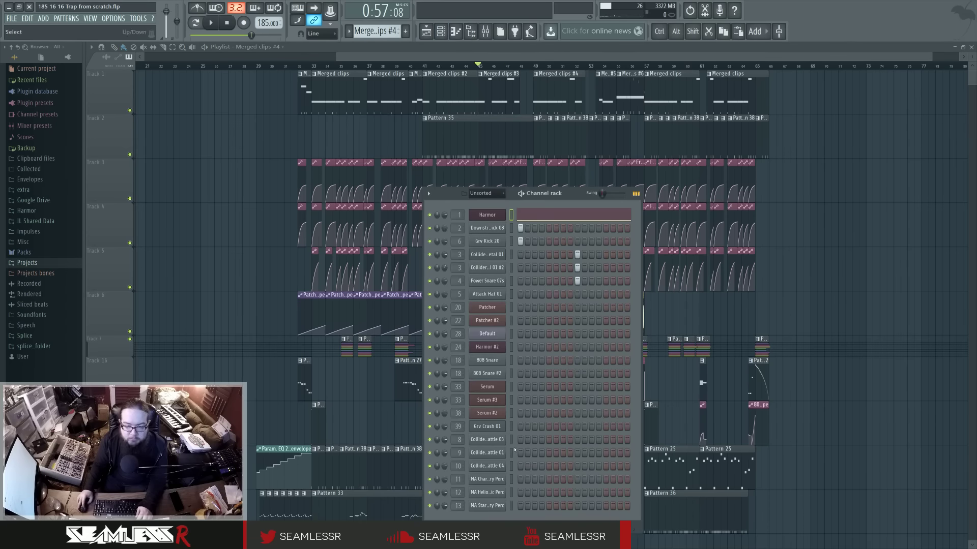
Filter the channel rack to the Automation group and locate the Play channel at its end
{"action": "key", "text": "F6"}
{"action": "left_click", "coordinate": [441, 32]}
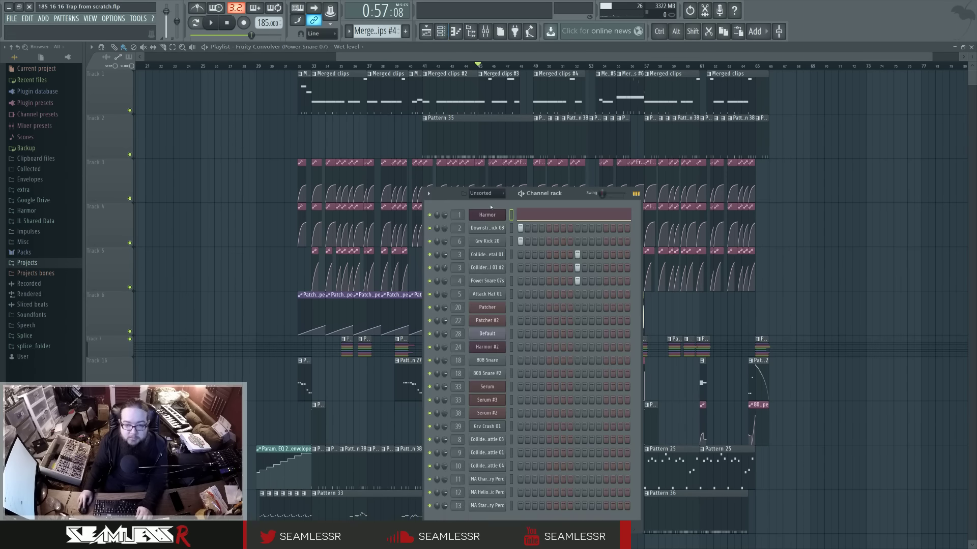
{"action": "left_click", "coordinate": [484, 193]}
{"action": "left_click", "coordinate": [484, 224]}
{"action": "scroll", "coordinate": [488, 356], "scroll_direction": "down", "scroll_amount": 10}
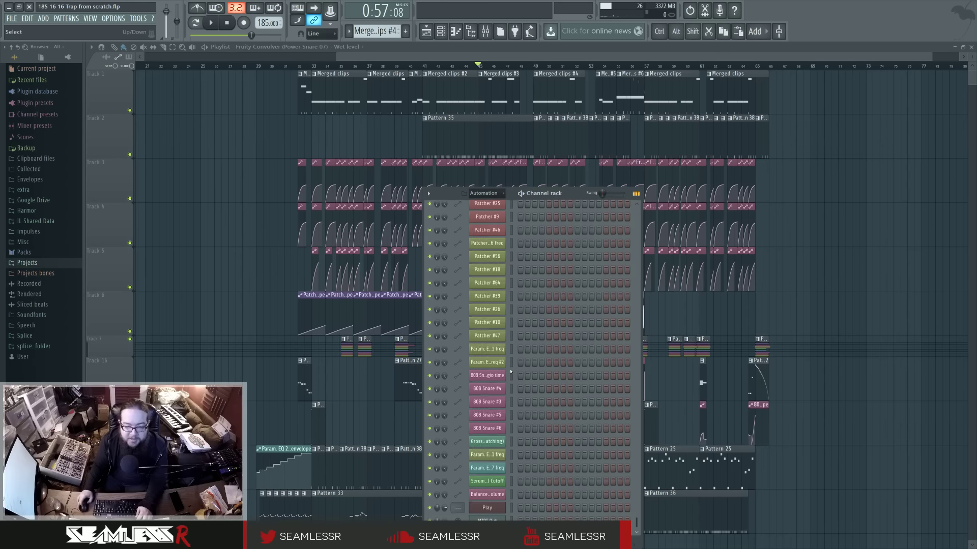
Select and open the Play channel, audition its bowed string programs with the KS Master loaded, and close the window
{"action": "left_click", "coordinate": [511, 510]}
{"action": "left_click", "coordinate": [499, 511]}
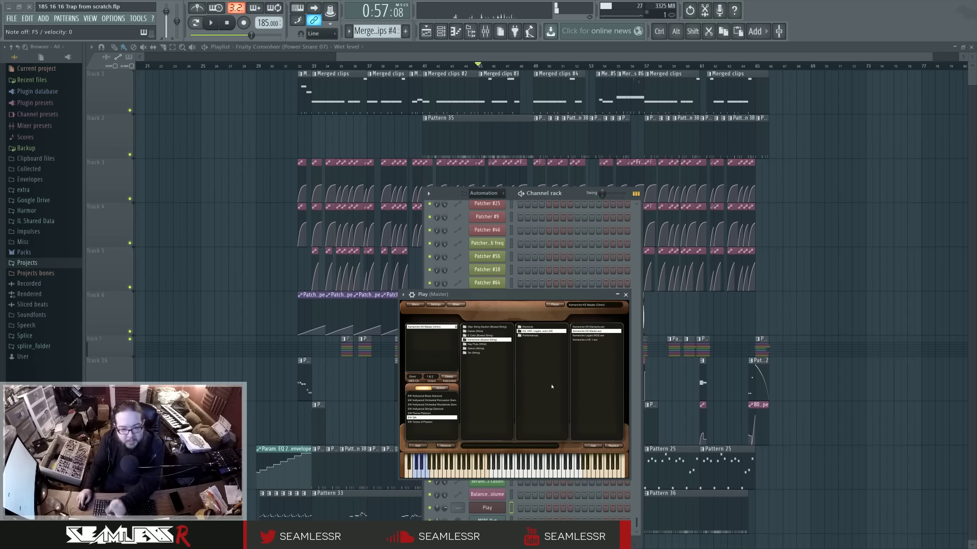
{"action": "left_click", "coordinate": [626, 295]}
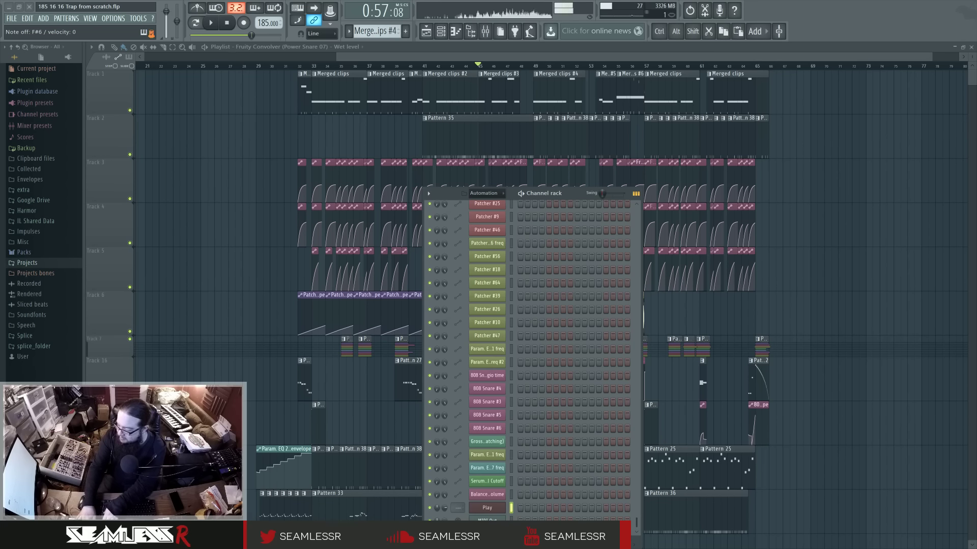
Open the MIDI Out channel and lower its first knob to 0 while auditioning the instrument
{"action": "left_click", "coordinate": [501, 517]}
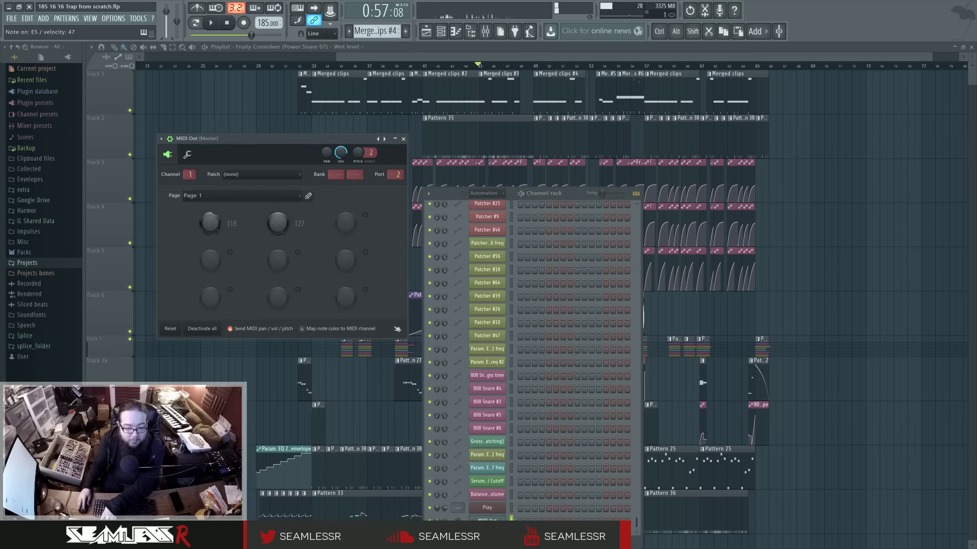
{"action": "left_click", "coordinate": [495, 517]}
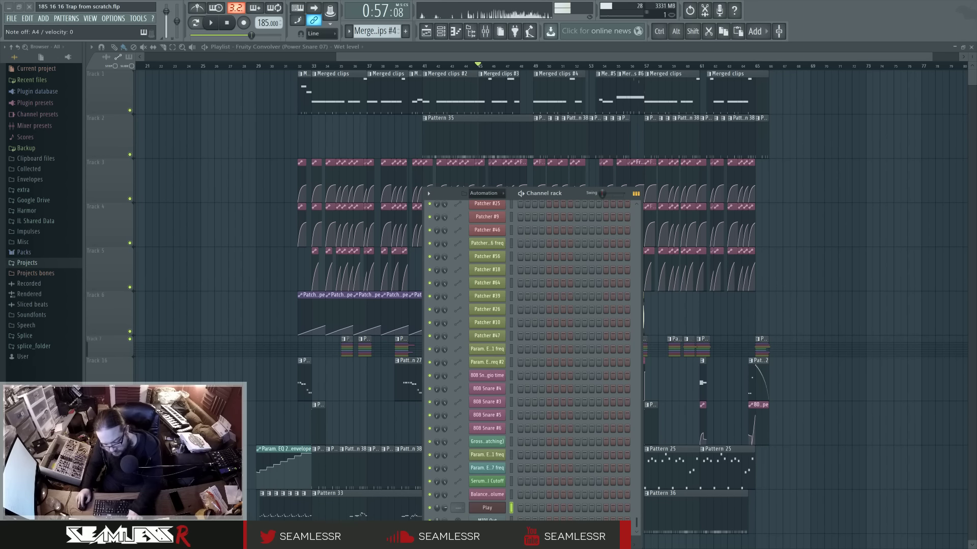
{"action": "left_click", "coordinate": [487, 520]}
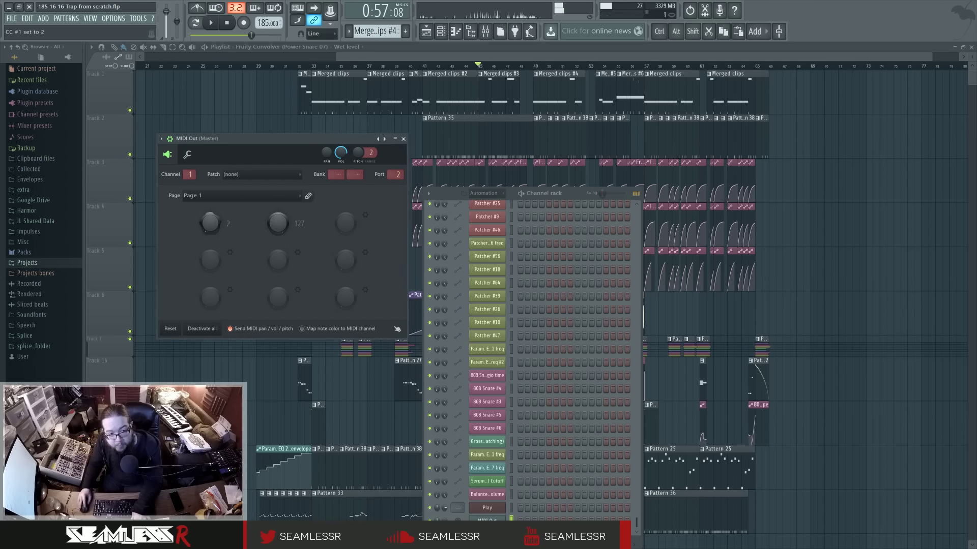
{"action": "left_click_drag", "start_coordinate": [210, 223], "coordinate": [210, 270]}
{"action": "mouse_move", "coordinate": [210, 223]}
{"action": "left_mouse_down"}
{"action": "mouse_move", "coordinate": [210, 268]}
{"action": "mouse_move", "coordinate": [211, 214]}
{"action": "left_mouse_up"}
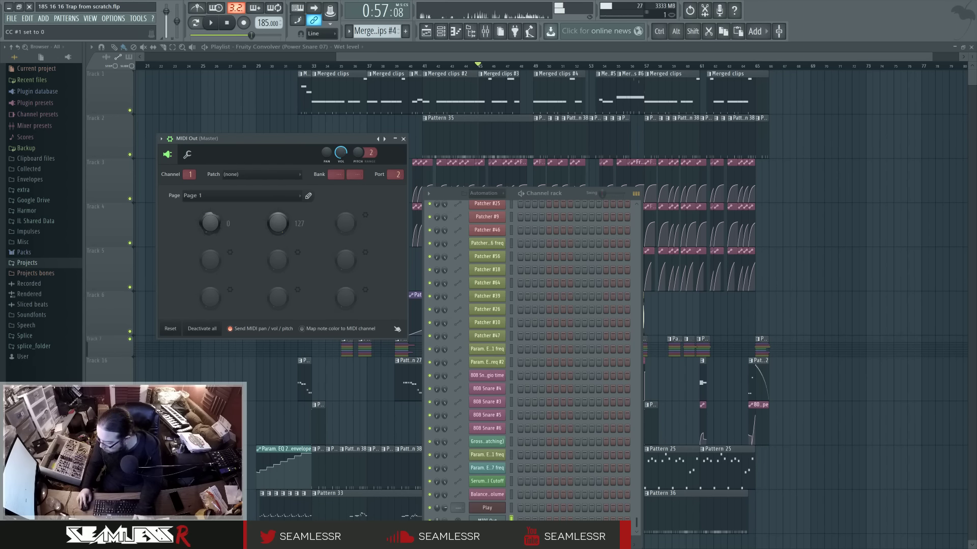
{"action": "left_click_drag", "start_coordinate": [210, 209], "coordinate": [210, 269]}
{"action": "left_click_drag", "start_coordinate": [210, 223], "coordinate": [210, 255]}
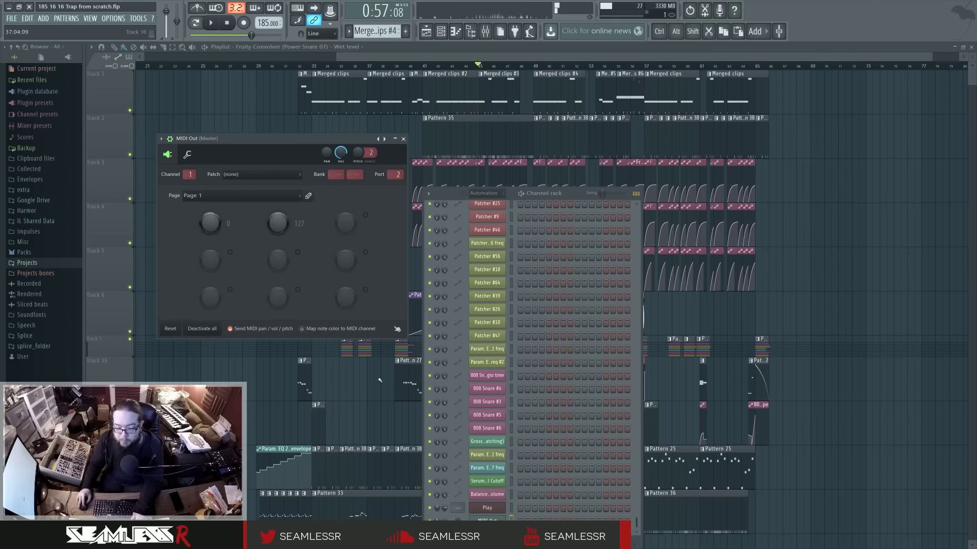
Open the Play instrument, audition it with MIDI Out's first knob held at 0, and close the Play window
{"action": "left_click", "coordinate": [487, 508]}
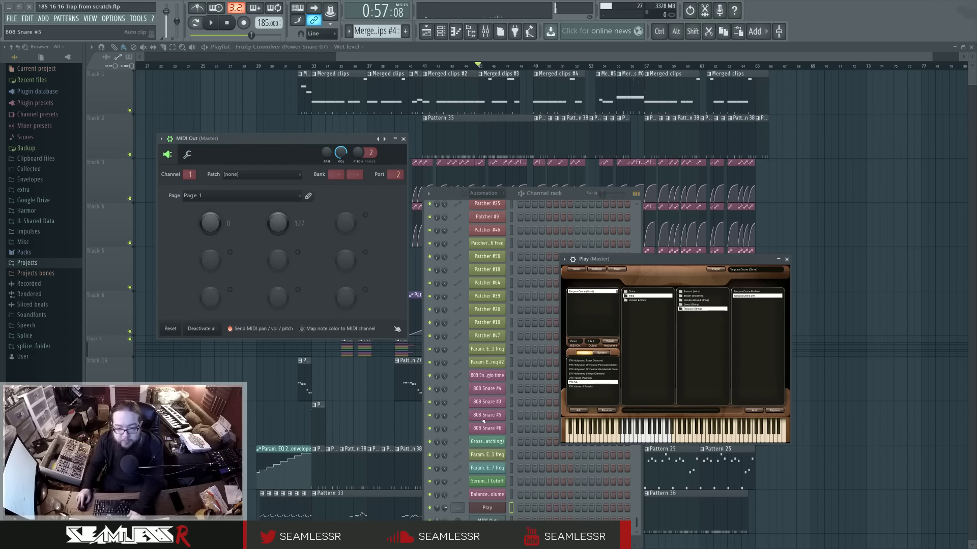
{"action": "left_click_drag", "start_coordinate": [210, 223], "coordinate": [210, 254]}
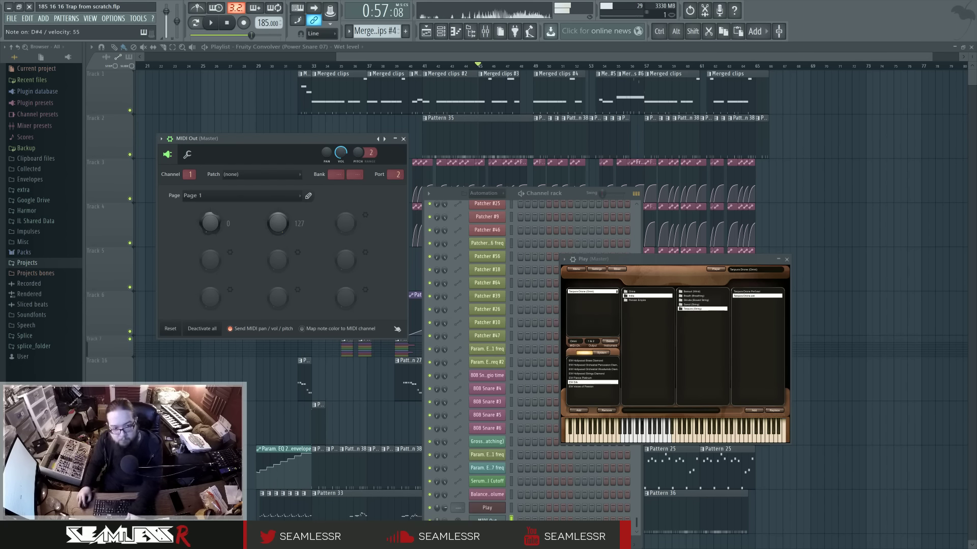
{"action": "mouse_move", "coordinate": [214, 218]}
{"action": "left_mouse_down"}
{"action": "mouse_move", "coordinate": [214, 208]}
{"action": "mouse_move", "coordinate": [214, 224]}
{"action": "left_mouse_up"}
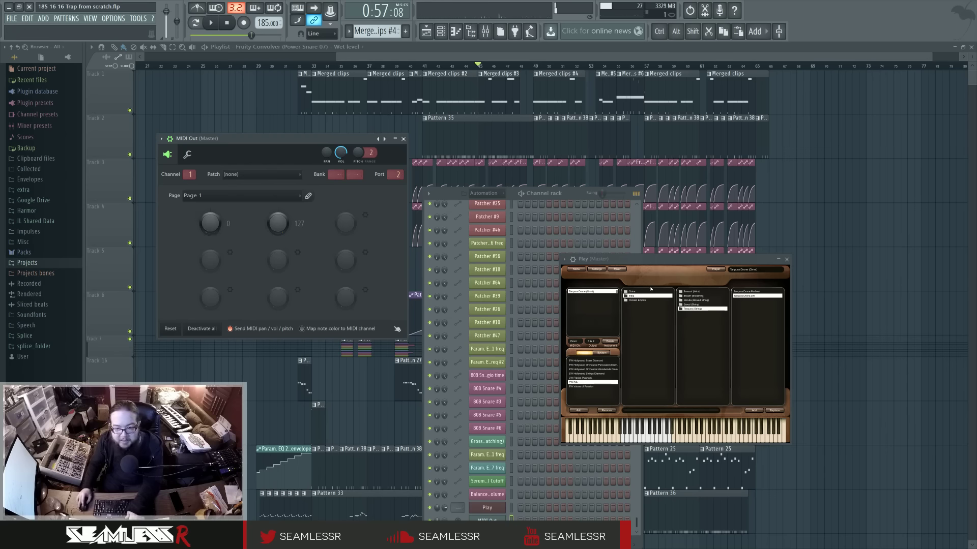
{"action": "left_click_drag", "start_coordinate": [640, 260], "coordinate": [637, 279]}
{"action": "key", "text": "Escape"}
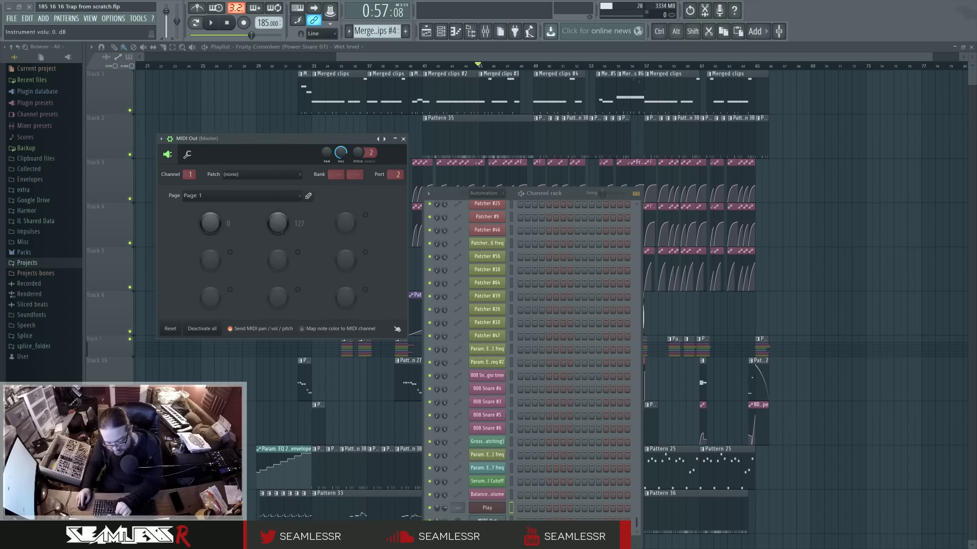
Audition the bowed string while riding MIDI Out's first knob up to 4 and back to 0
{"action": "key", "text": "g"}
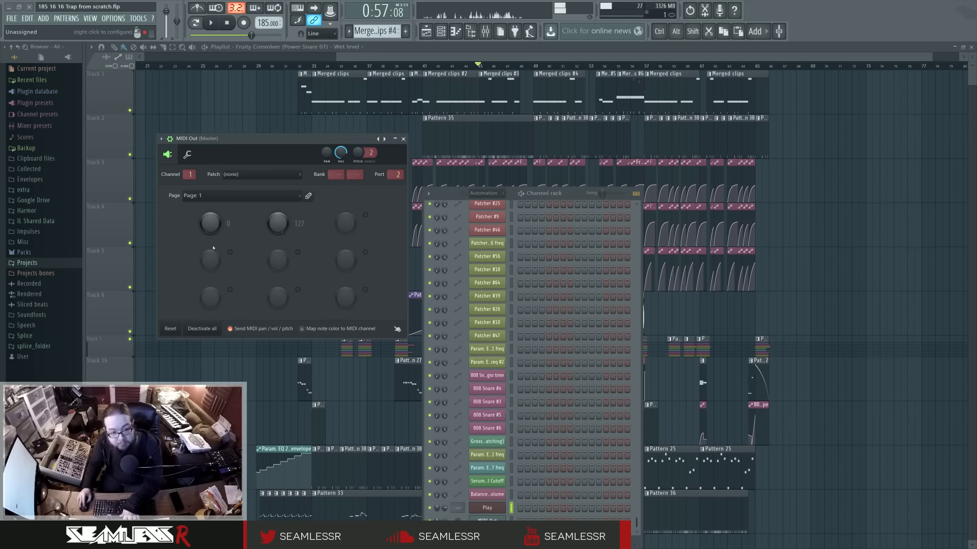
{"action": "left_click_drag", "start_coordinate": [210, 223], "coordinate": [210, 198]}
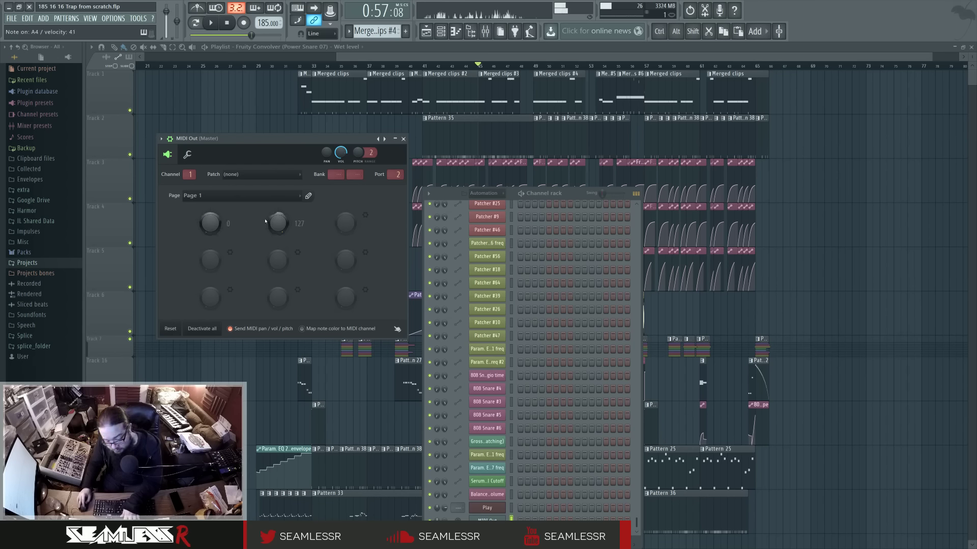
{"action": "mouse_move", "coordinate": [210, 231]}
{"action": "left_mouse_down"}
{"action": "mouse_move", "coordinate": [210, 207]}
{"action": "mouse_move", "coordinate": [214, 228]}
{"action": "left_mouse_up"}
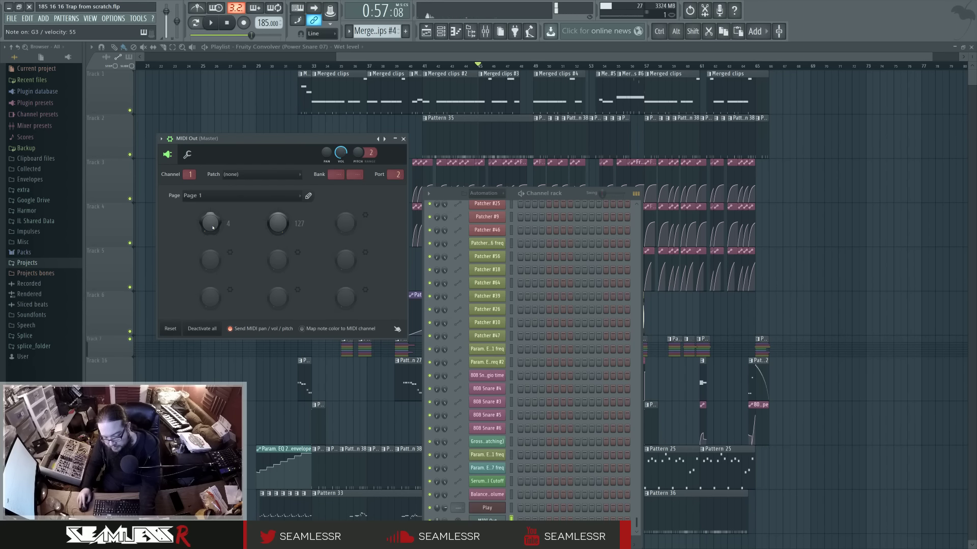
{"action": "left_click_drag", "start_coordinate": [213, 228], "coordinate": [209, 229]}
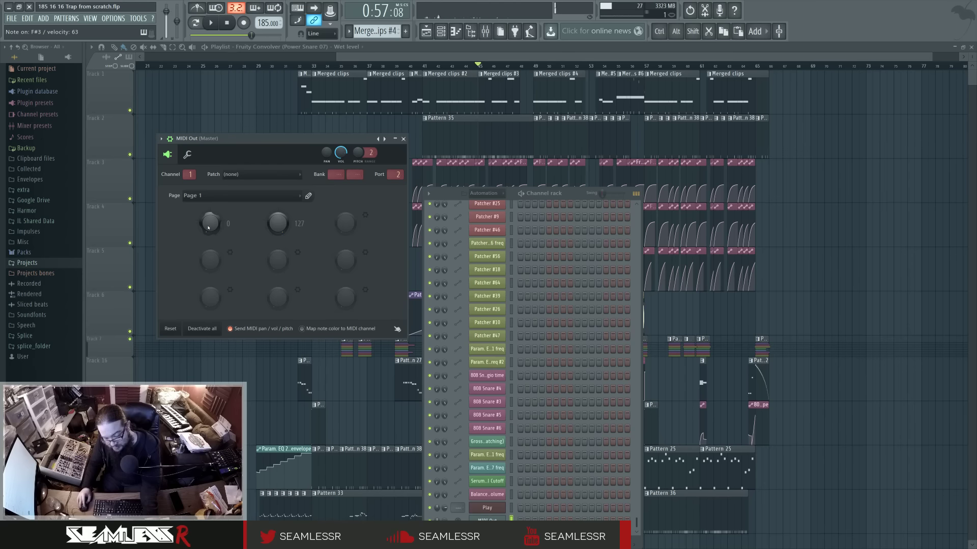
Route the Play channel to mixer Insert 42 and load Edison in that track's first effect slot
{"action": "left_click", "coordinate": [485, 31]}
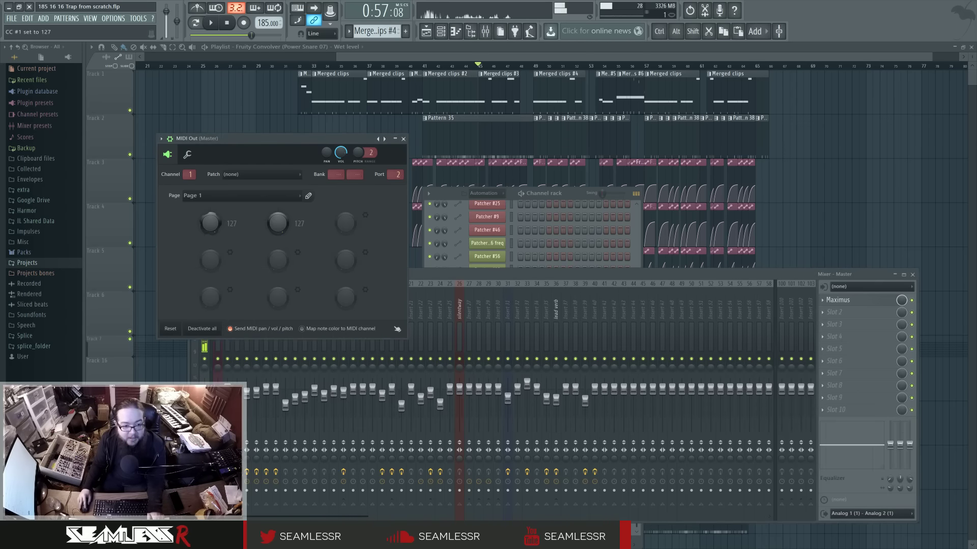
{"action": "left_click", "coordinate": [238, 216]}
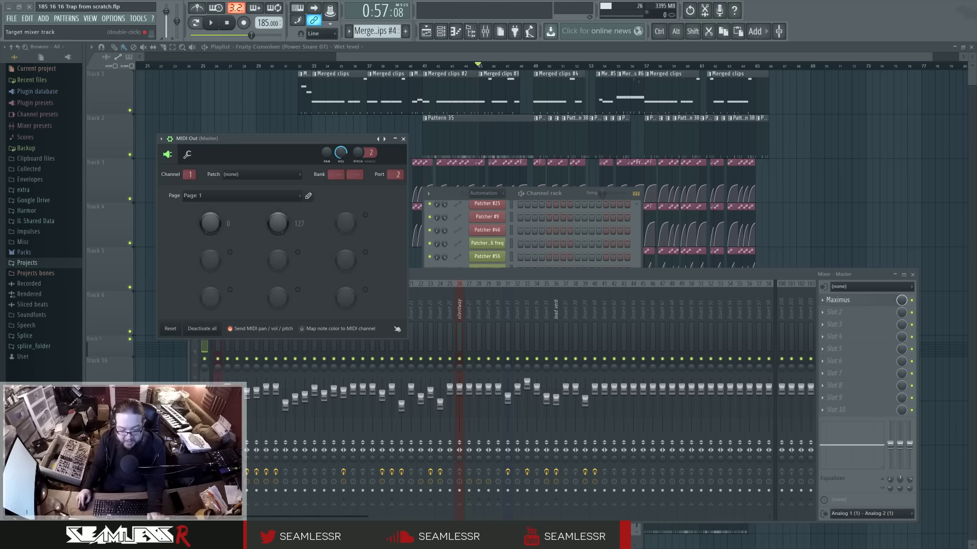
{"action": "left_click_drag", "start_coordinate": [204, 347], "coordinate": [614, 346]}
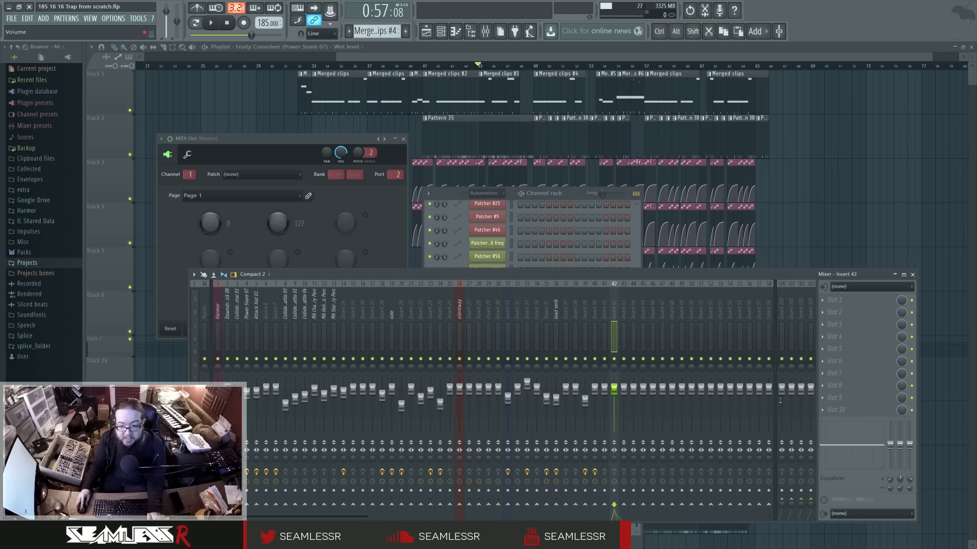
{"action": "left_click", "coordinate": [830, 301]}
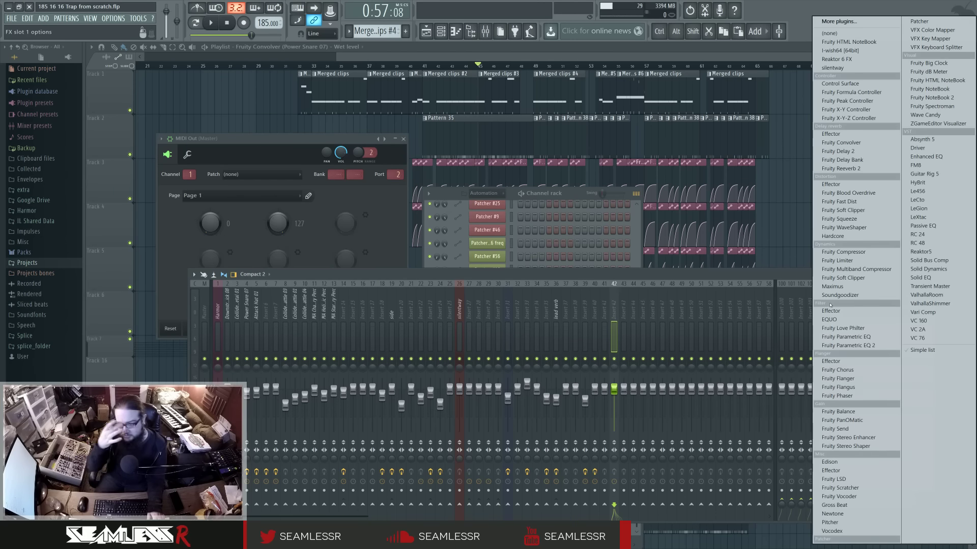
{"action": "left_click", "coordinate": [836, 463]}
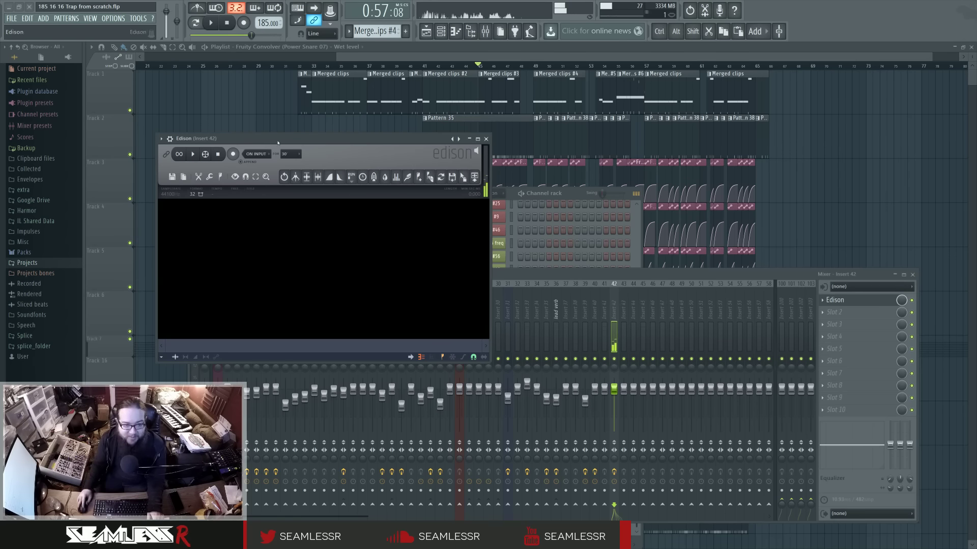
Set Edison to start recording Now with the length option Ever, and stop the transport to reset the song position
{"action": "left_click_drag", "start_coordinate": [277, 143], "coordinate": [437, 231]}
{"action": "left_click", "coordinate": [426, 243]}
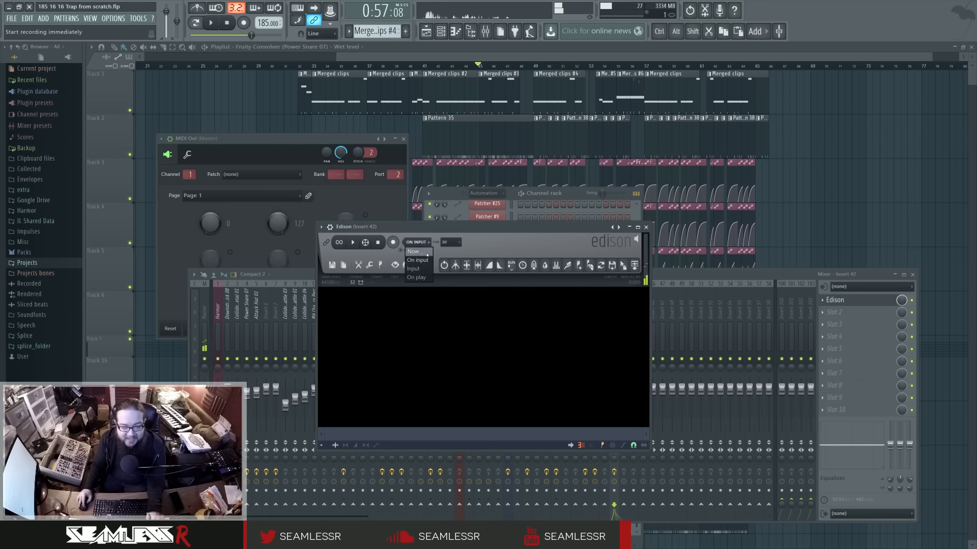
{"action": "left_click", "coordinate": [418, 252]}
{"action": "left_click", "coordinate": [451, 243]}
{"action": "left_click", "coordinate": [455, 352]}
{"action": "left_click", "coordinate": [227, 23]}
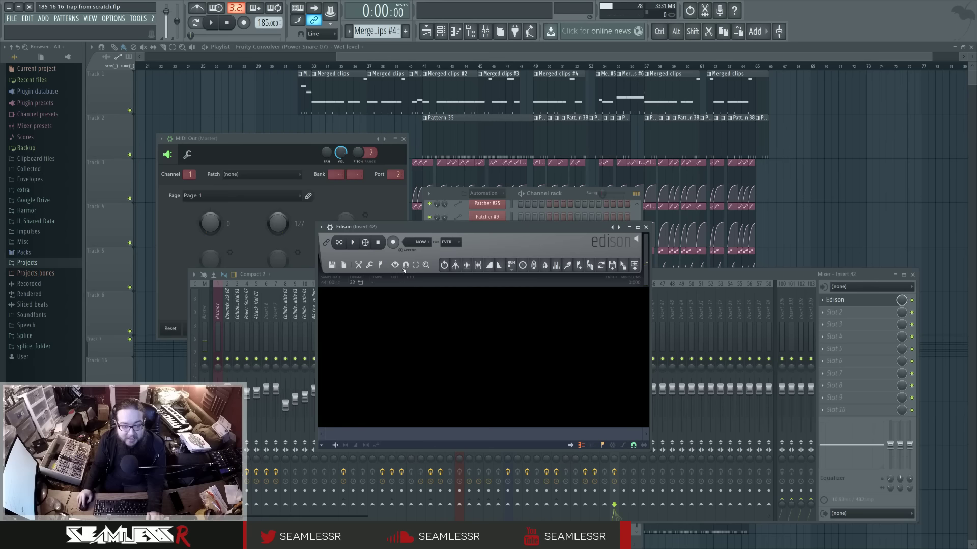
Record a live take of the Play instrument in Edison and place it on Track 3 at bar 69
{"action": "left_click", "coordinate": [393, 242]}
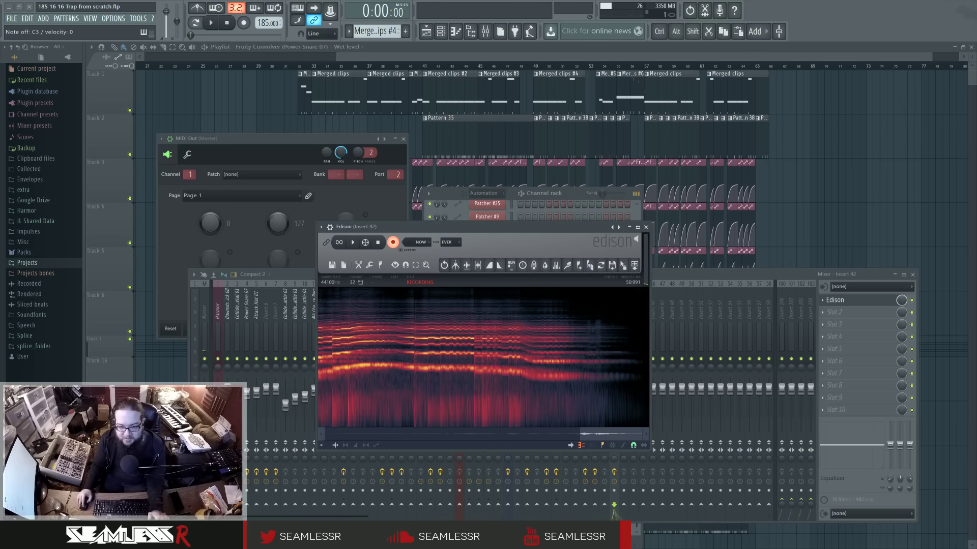
{"action": "left_click", "coordinate": [392, 243]}
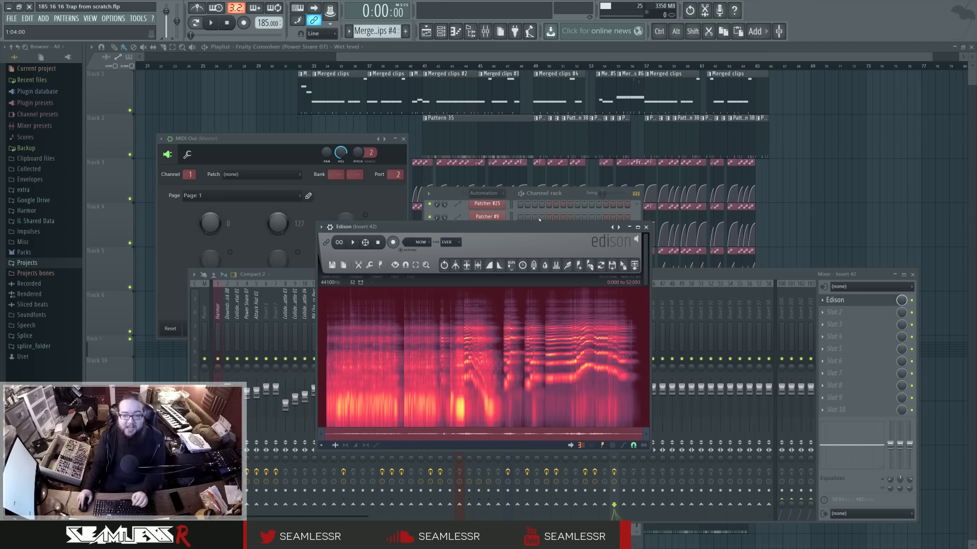
{"action": "left_click_drag", "start_coordinate": [624, 265], "coordinate": [690, 250]}
{"action": "left_click_drag", "start_coordinate": [537, 188], "coordinate": [459, 188]}
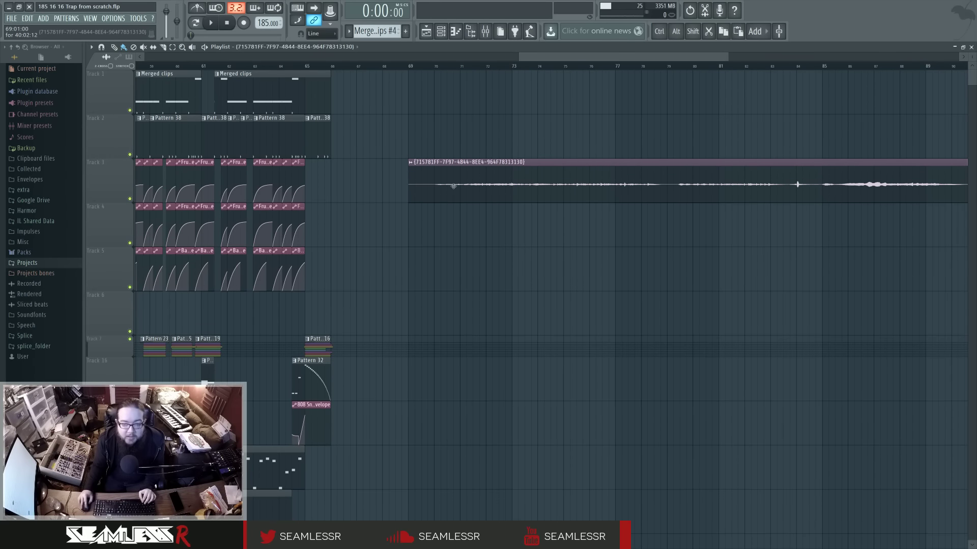
Normalize the recorded audio clip on Track 3 through its sample settings
{"action": "double_click", "coordinate": [454, 186]}
{"action": "left_click", "coordinate": [312, 243]}
{"action": "key", "text": "Escape"}
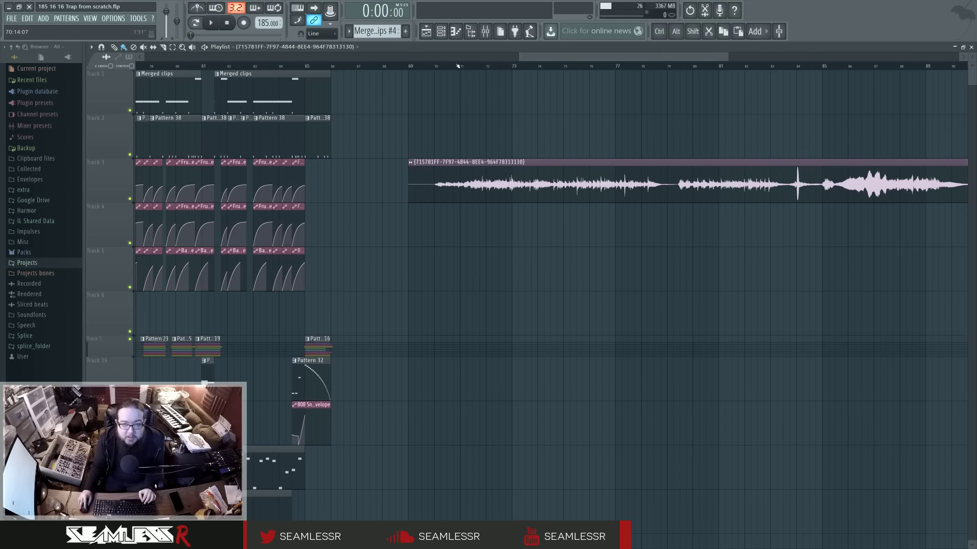
Play back the recorded clip on Track 3 from about bar 70 and stop
{"action": "left_click", "coordinate": [458, 66]}
{"action": "key", "text": "space"}
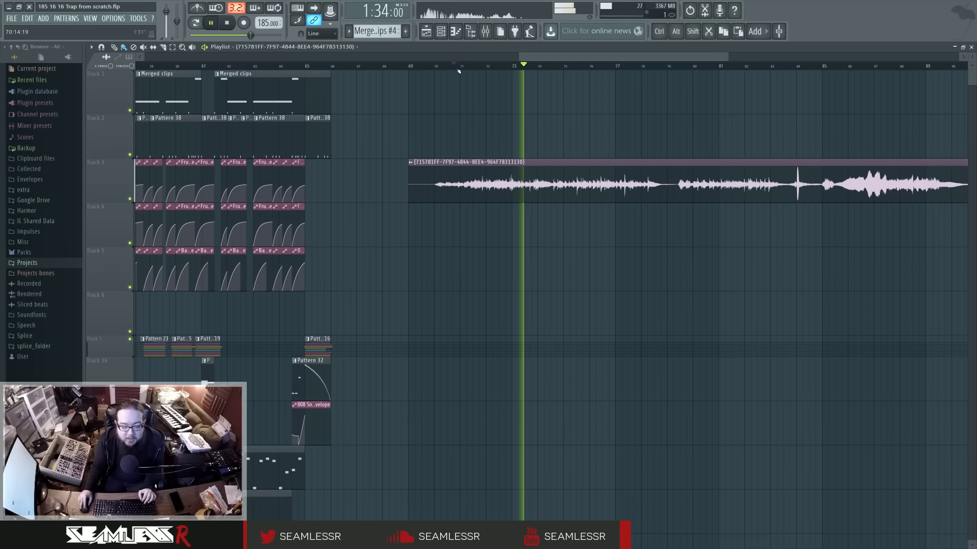
{"action": "key", "text": "space"}
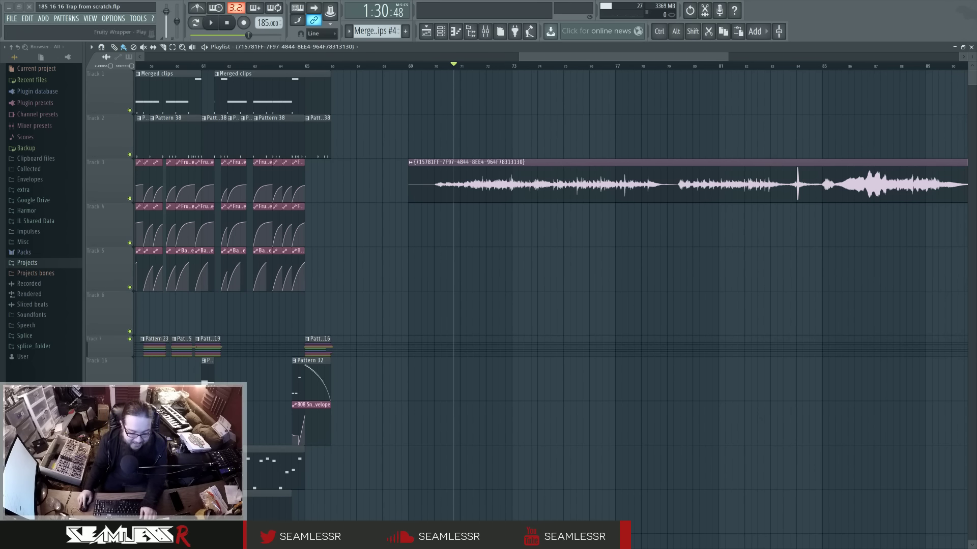
Show the channel rack, filter it to the Automation group, and locate the Play channel at its end
{"action": "key", "text": "F6"}
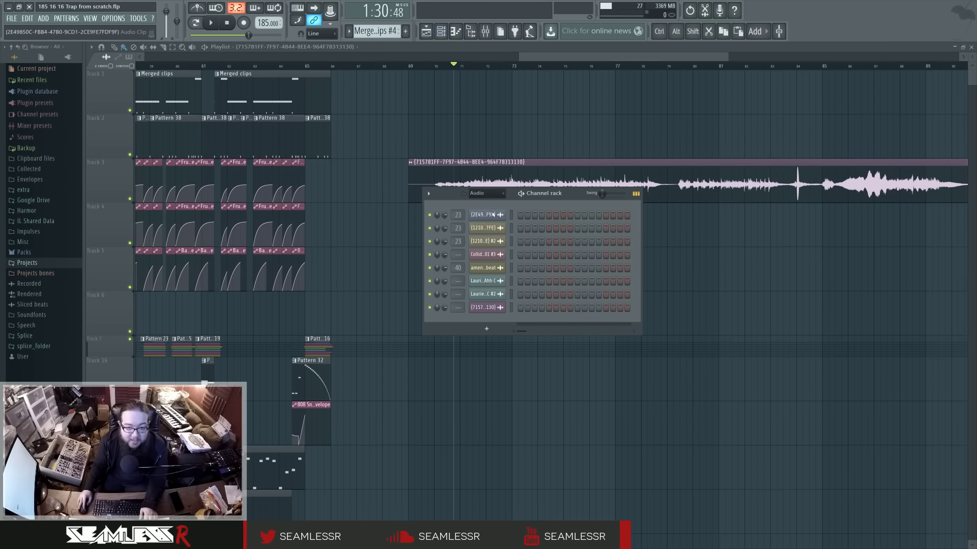
{"action": "left_click", "coordinate": [490, 194]}
{"action": "left_click", "coordinate": [483, 224]}
{"action": "scroll", "coordinate": [508, 487], "scroll_direction": "down", "scroll_amount": 5}
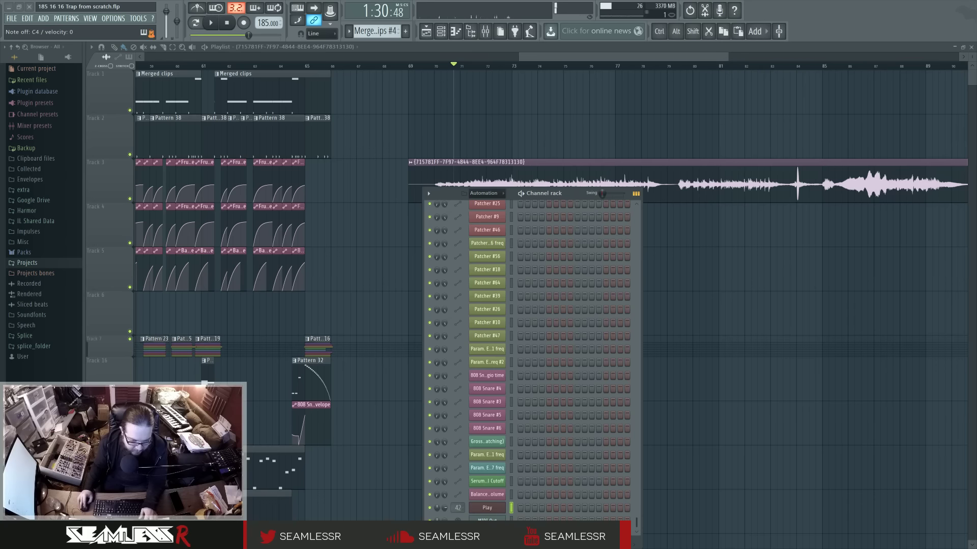
Reopen Edison on Insert 42 and record a second, longer take of the Play instrument
{"action": "left_click", "coordinate": [485, 31]}
{"action": "left_click", "coordinate": [853, 304]}
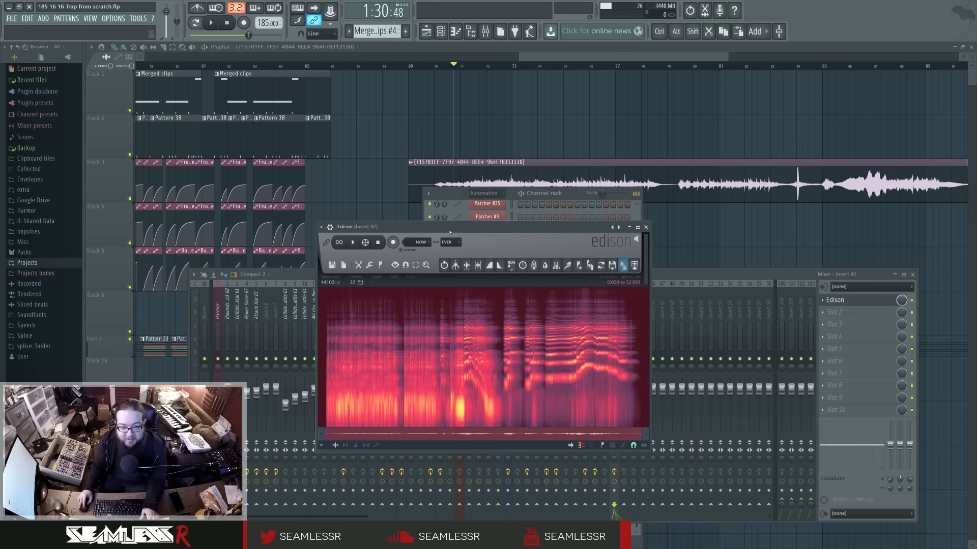
{"action": "left_click", "coordinate": [392, 243]}
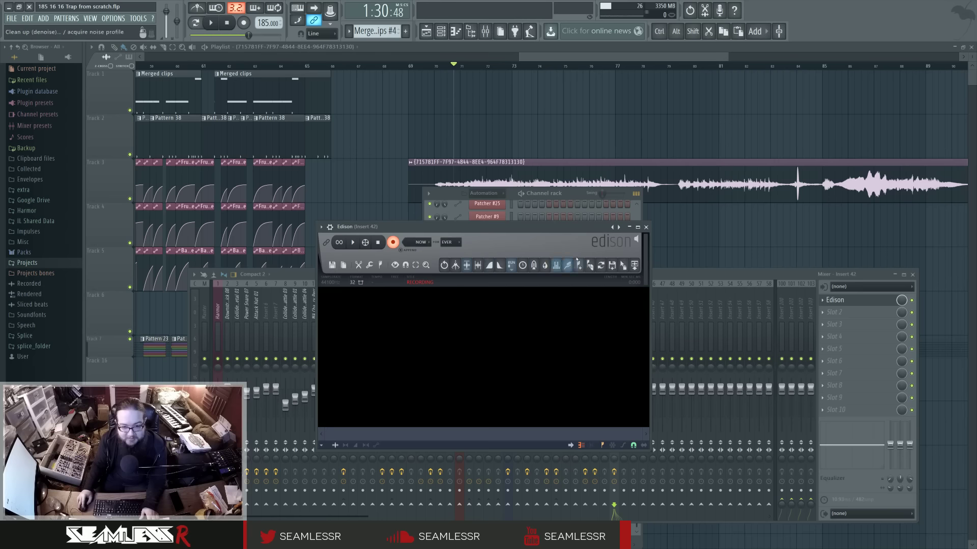
{"action": "left_click", "coordinate": [572, 194]}
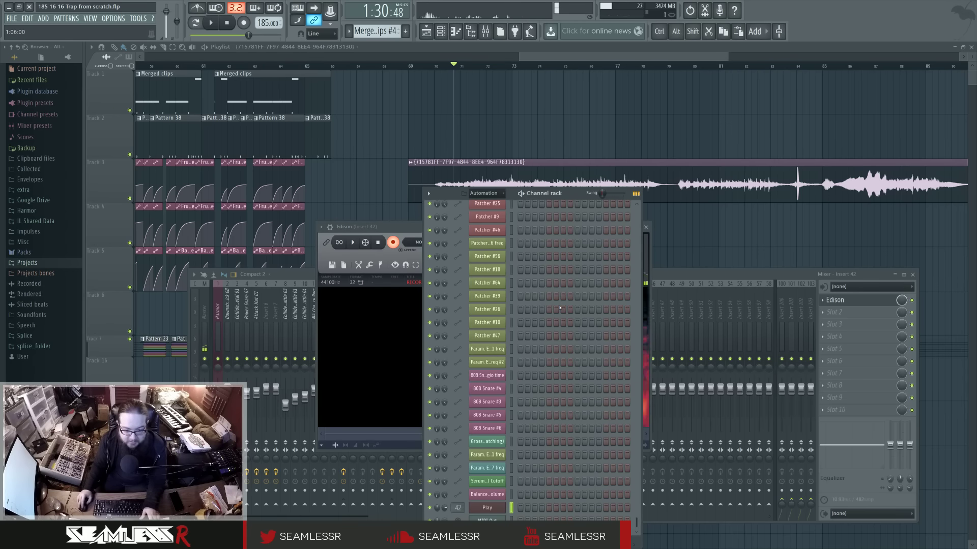
{"action": "left_click", "coordinate": [415, 229]}
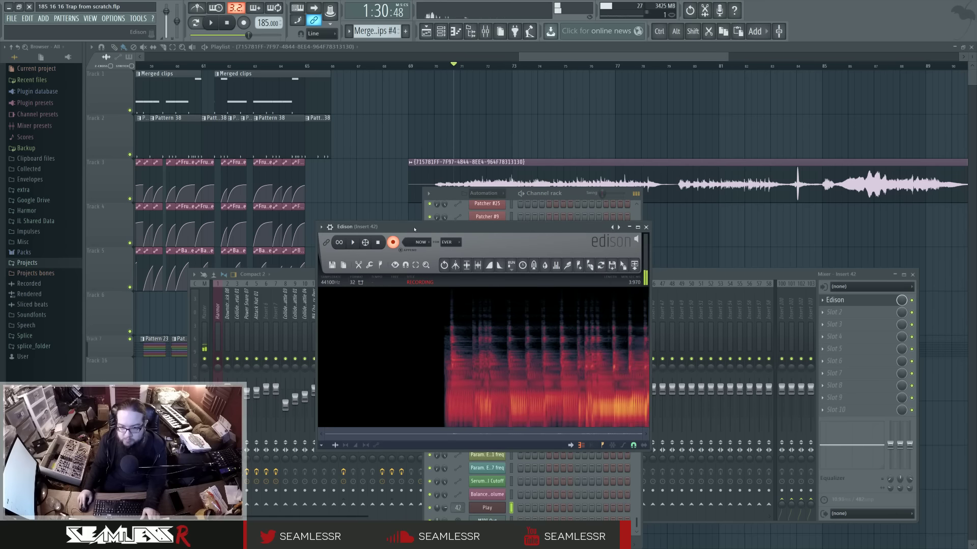
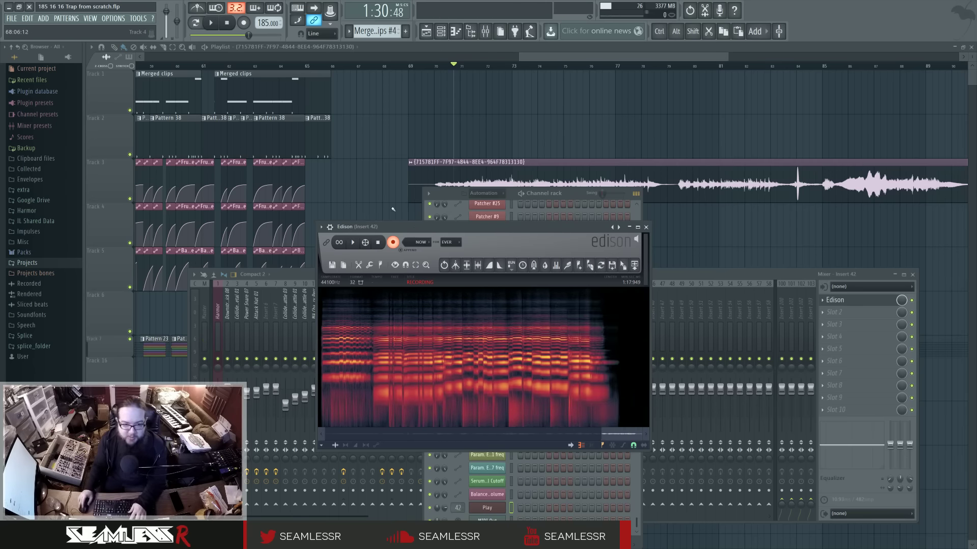
{"action": "left_click", "coordinate": [393, 243]}
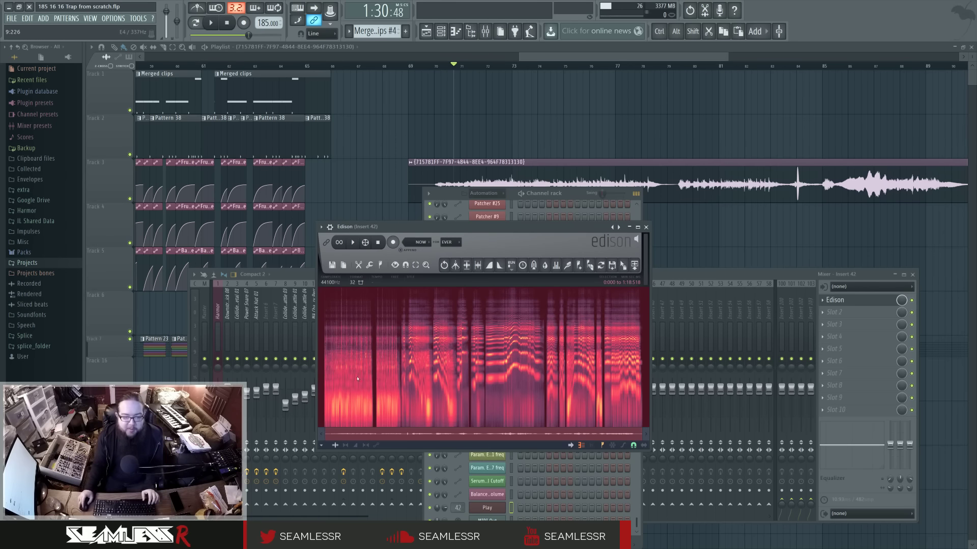
Place the new Edison recording on Track 4 at bar 69 and delete the earlier take from Track 3
{"action": "left_click_drag", "start_coordinate": [624, 266], "coordinate": [459, 229]}
{"action": "right_click", "coordinate": [464, 192]}
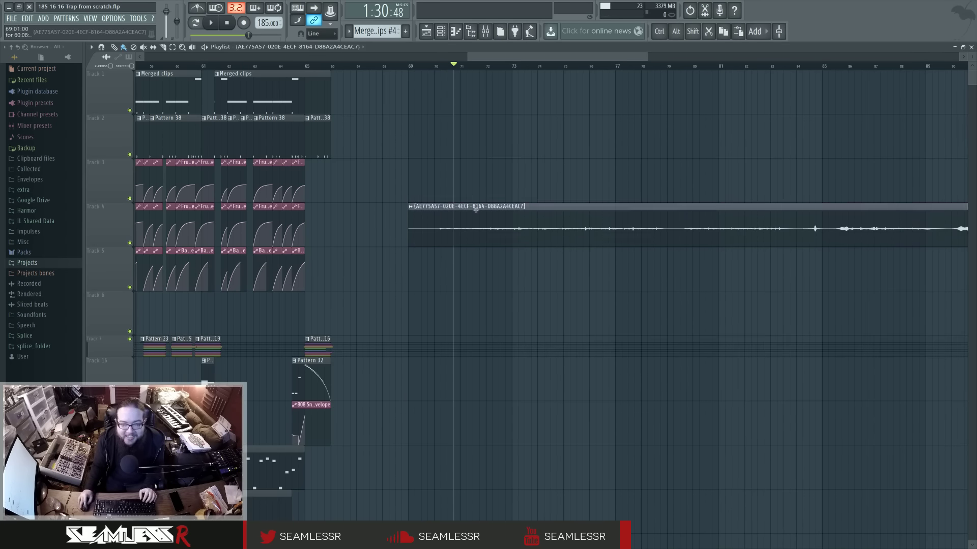
Turn on Normalize for the recorded clip on Track 4 and briefly play it back
{"action": "double_click", "coordinate": [475, 208]}
{"action": "left_click", "coordinate": [231, 164]}
{"action": "key", "text": "Escape"}
{"action": "key", "text": "space"}
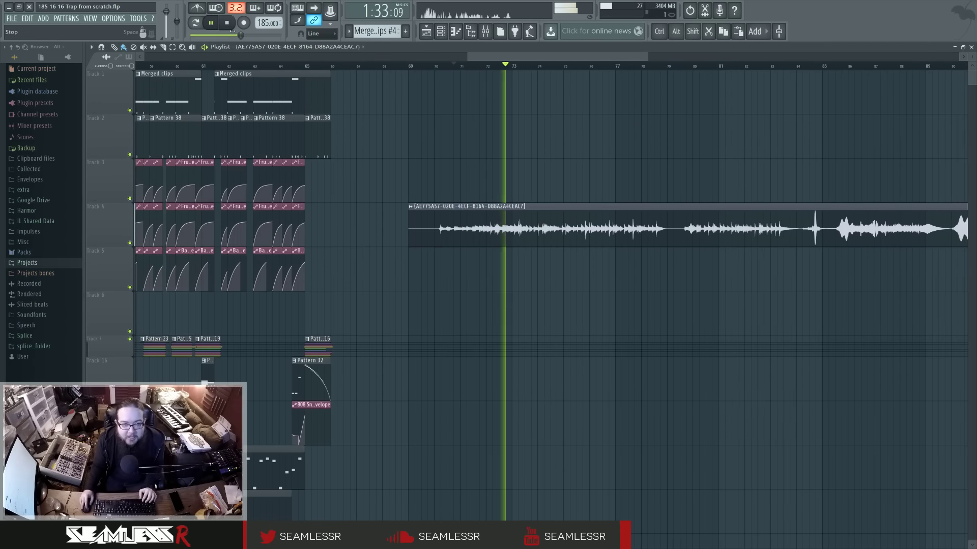
{"action": "key", "text": "space"}
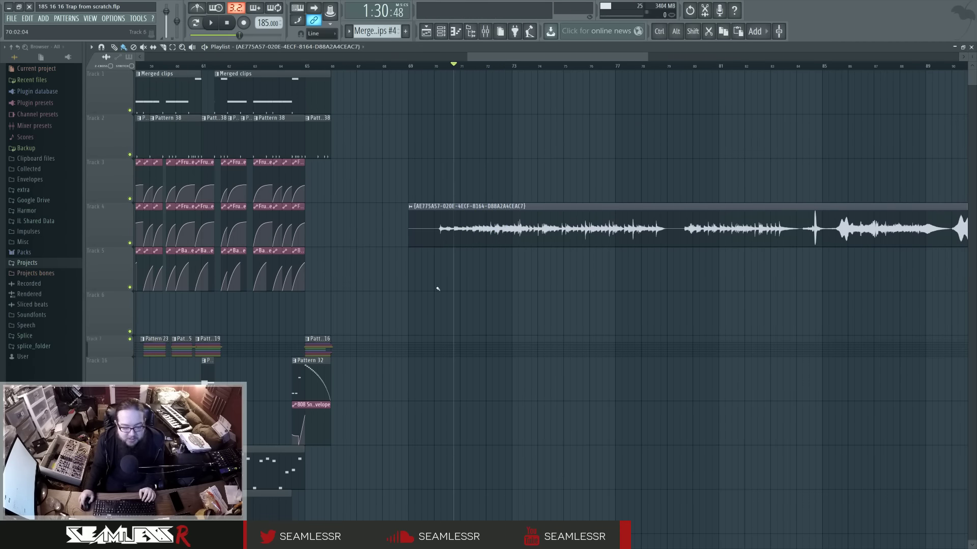
Shift the Track 4 clip slightly earlier so its first sound starts at bar 69, checking it with playback
{"action": "scroll", "coordinate": [662, 317], "scroll_direction": "up", "scroll_amount": 4}
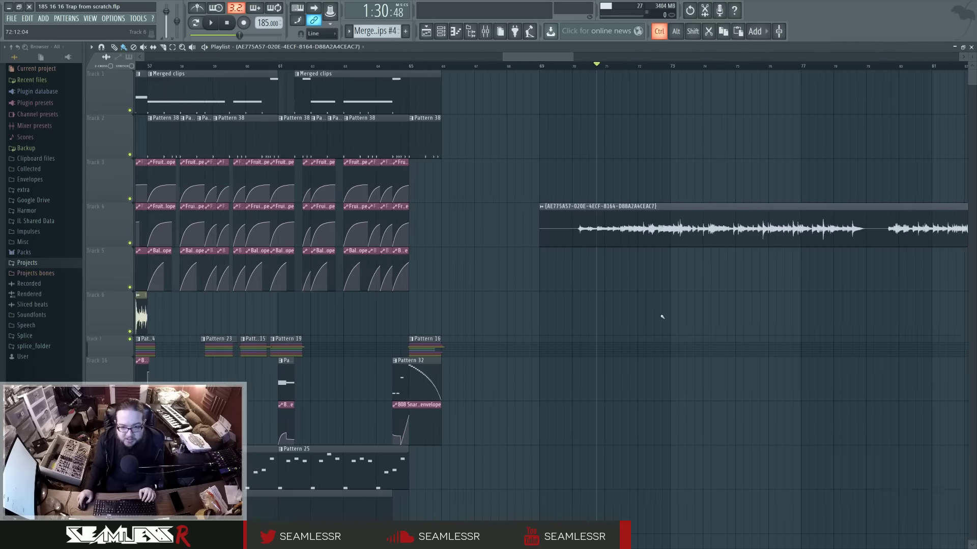
{"action": "scroll", "coordinate": [661, 317], "scroll_direction": "up", "scroll_amount": 3}
{"action": "left_click", "coordinate": [390, 67]}
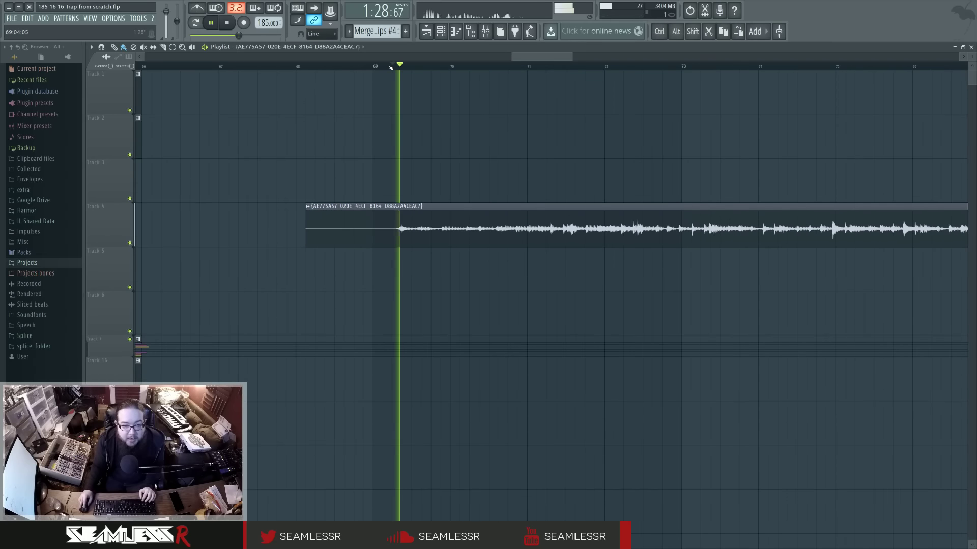
{"action": "key", "text": "space"}
{"action": "key", "text": "space"}
{"action": "left_click_drag", "start_coordinate": [460, 230], "coordinate": [432, 233]}
{"action": "key", "text": "space"}
{"action": "key", "text": "space"}
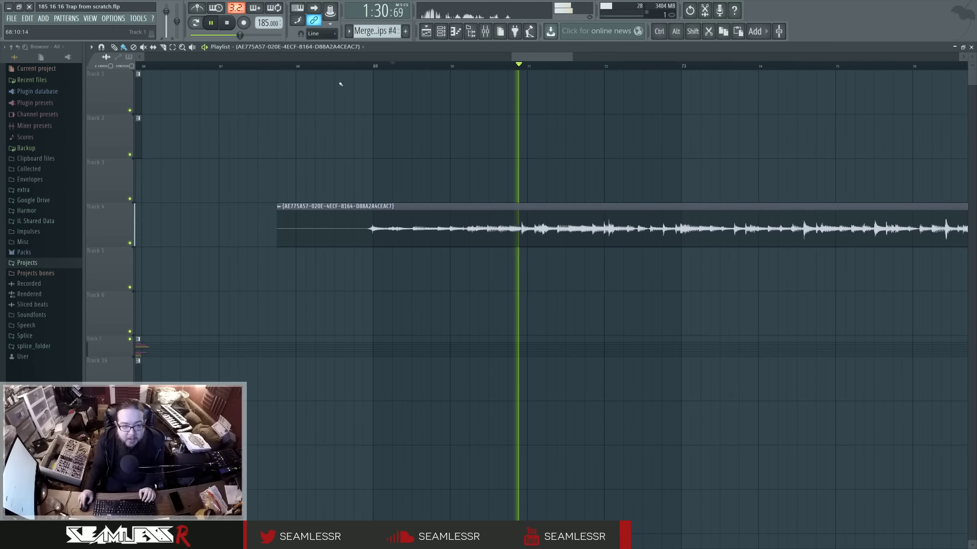
{"action": "key", "text": "space"}
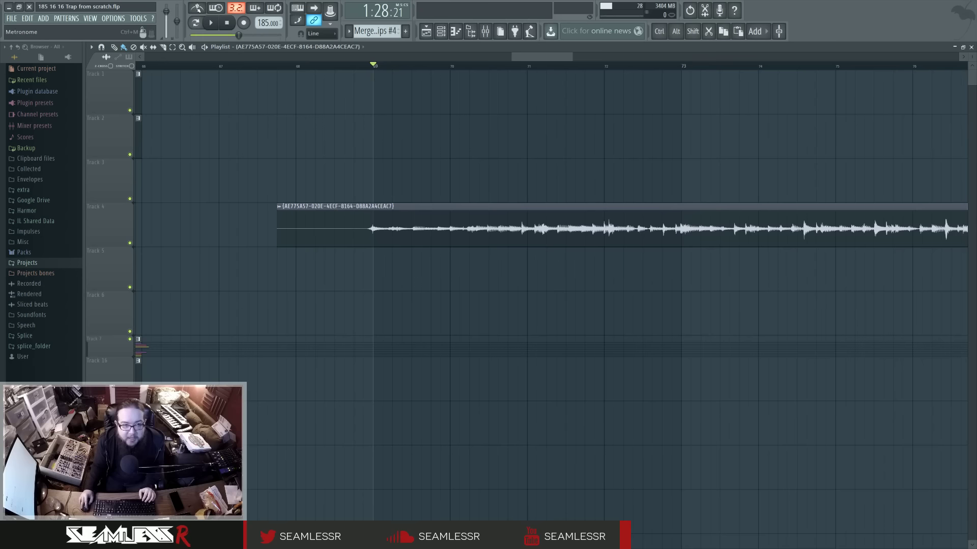
Play the clip from bar 69 with the metronome on to check its timing
{"action": "left_click", "coordinate": [198, 10]}
{"action": "key", "text": "space"}
{"action": "key", "text": "space"}
{"action": "left_click", "coordinate": [198, 9]}
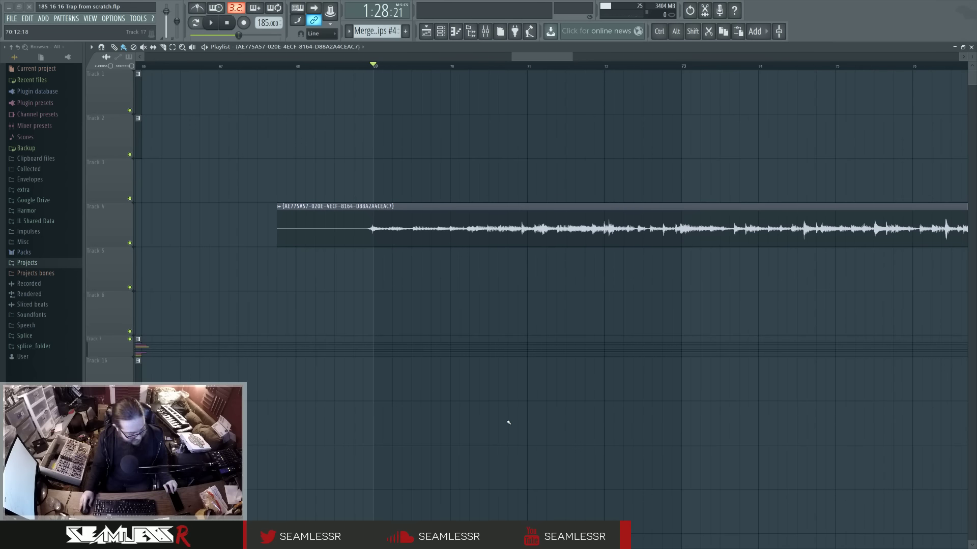
{"action": "key", "text": "space"}
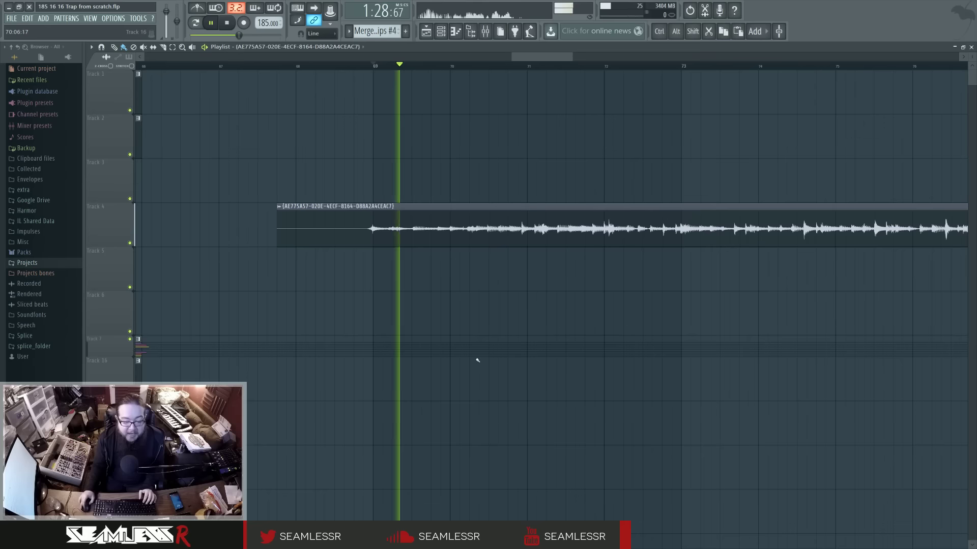
{"action": "key", "text": "space"}
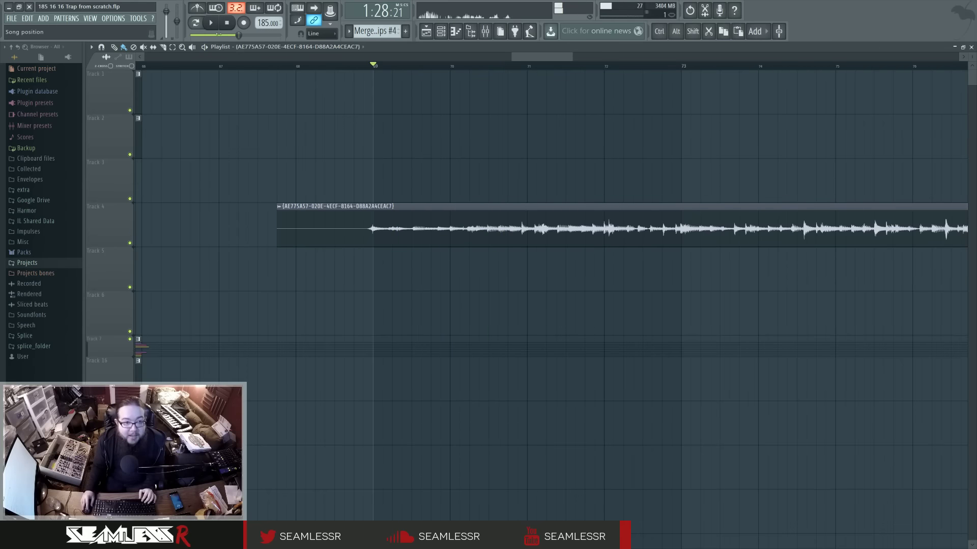
{"action": "key", "text": "space"}
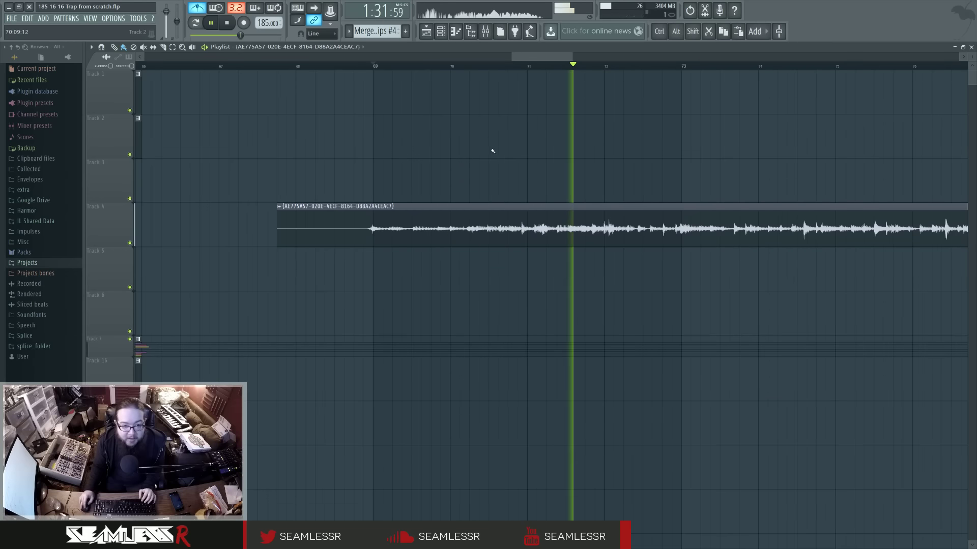
{"action": "key", "text": "space"}
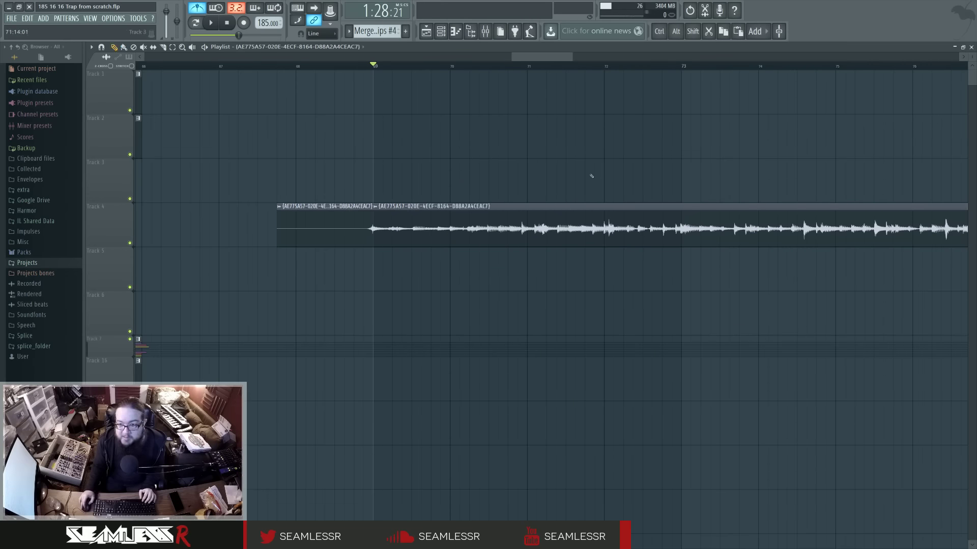
Slice off and delete the silence before bar 69, slip the clip's audio slightly earlier, and replay it
{"action": "scroll", "coordinate": [484, 185], "scroll_direction": "right", "scroll_amount": 1}
{"action": "right_click", "coordinate": [272, 220]}
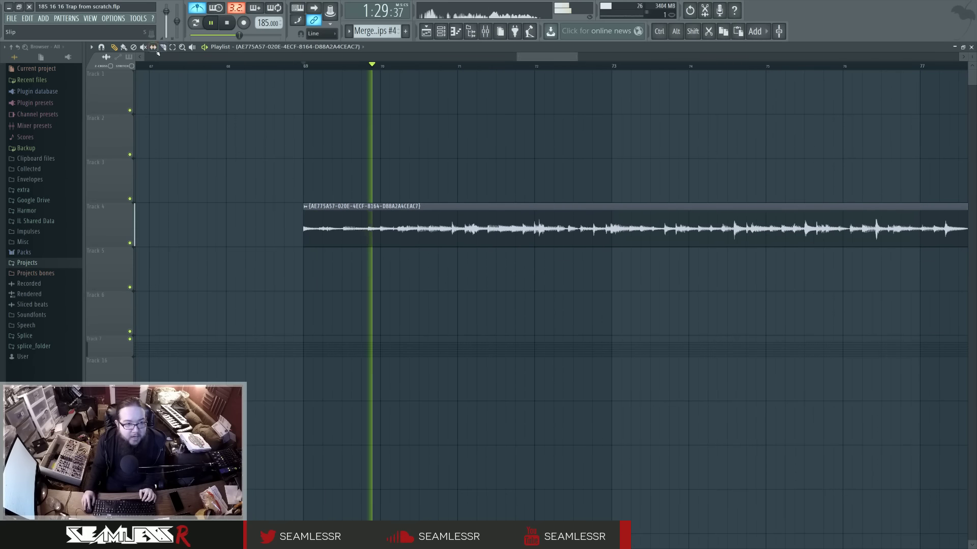
{"action": "scroll", "coordinate": [356, 241], "scroll_direction": "up", "scroll_amount": 1}
{"action": "left_click_drag", "start_coordinate": [375, 237], "coordinate": [370, 237]}
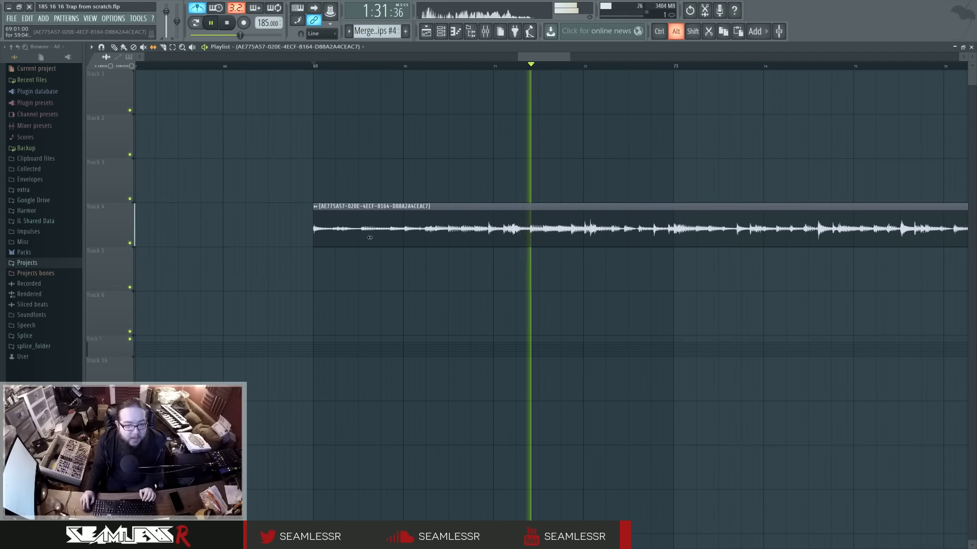
{"action": "key", "text": "space"}
{"action": "key", "text": "space"}
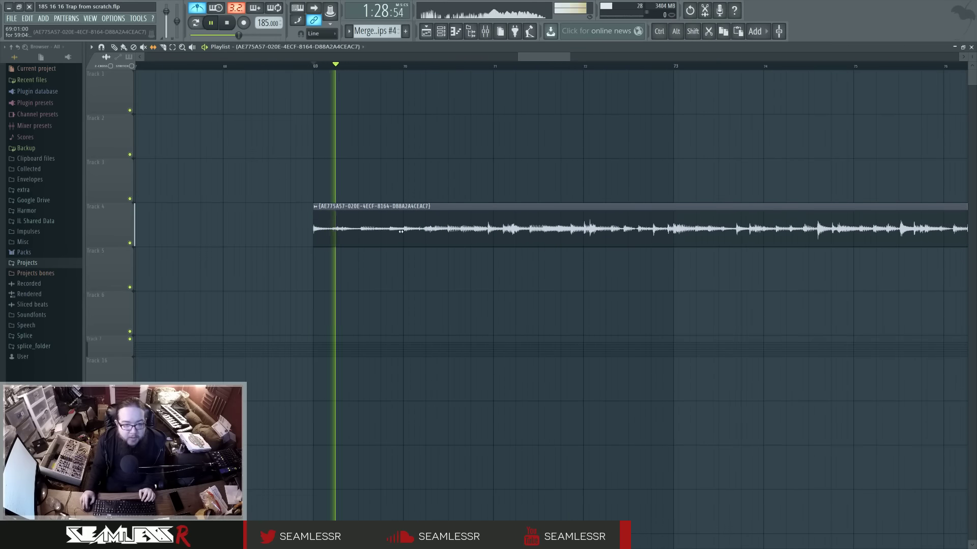
Slice the Track 4 clip just after the start of bar 74 and delete everything behind the cut
{"action": "double_click", "coordinate": [426, 206]}
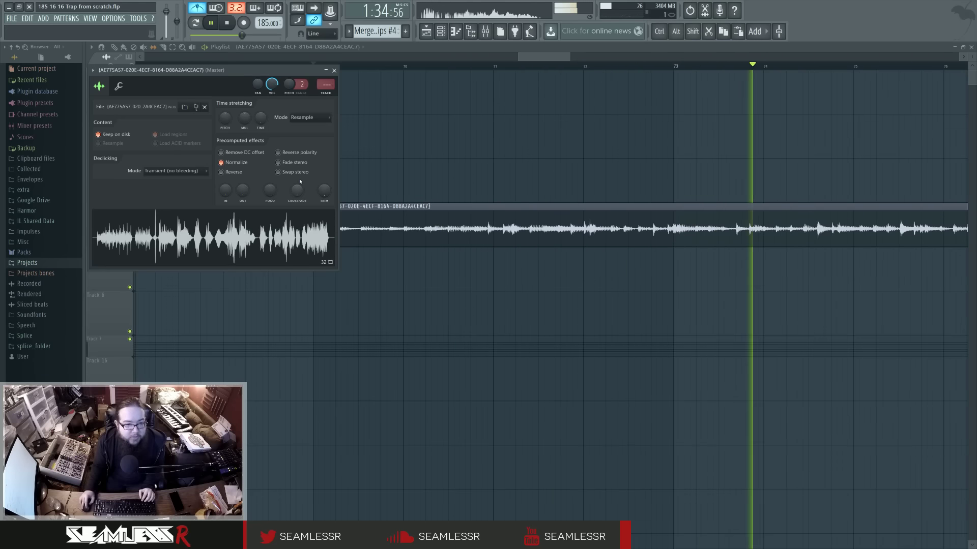
{"action": "left_click", "coordinate": [334, 70]}
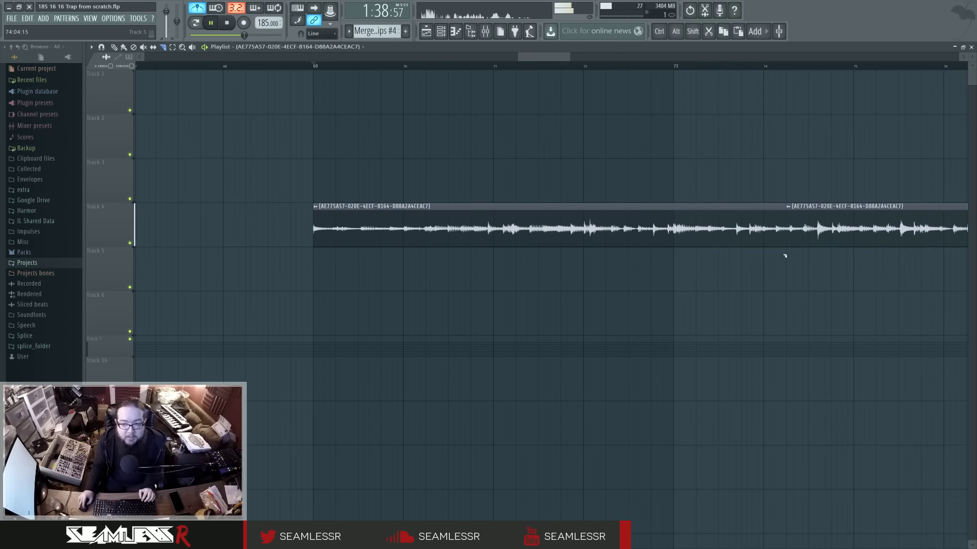
{"action": "right_click", "coordinate": [818, 228]}
{"action": "key", "text": "space"}
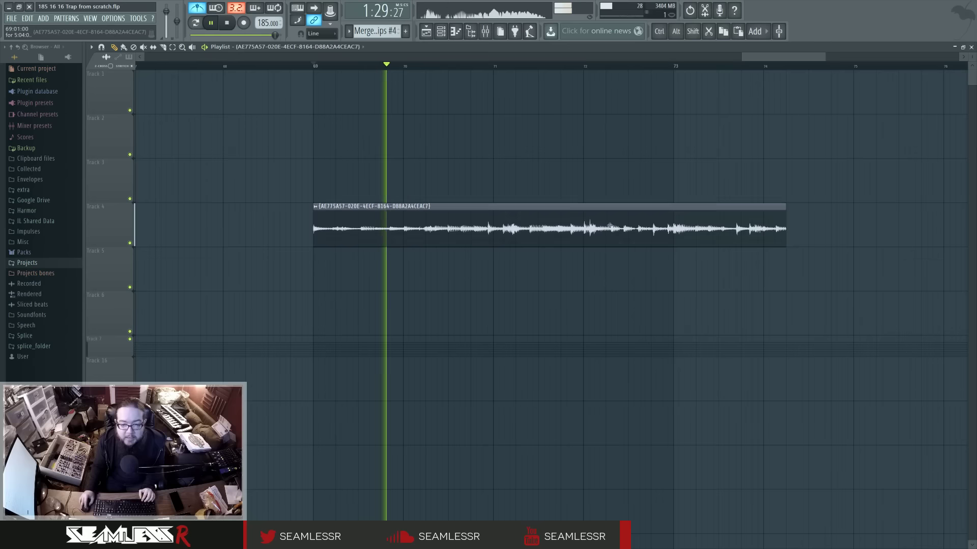
Set the clip's time-stretching mode to e3 generic
{"action": "double_click", "coordinate": [358, 224]}
{"action": "left_click", "coordinate": [304, 120]}
{"action": "left_click", "coordinate": [311, 151]}
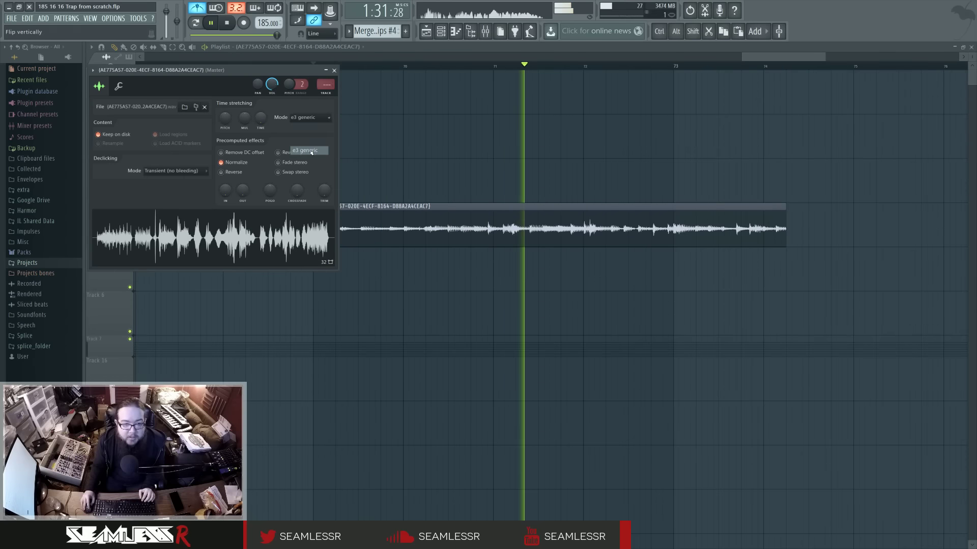
{"action": "left_click", "coordinate": [334, 70]}
Stretch the Track 4 clip to about five and a half bars and play it against the metronome
{"action": "left_click_drag", "start_coordinate": [746, 279], "coordinate": [575, 281]}
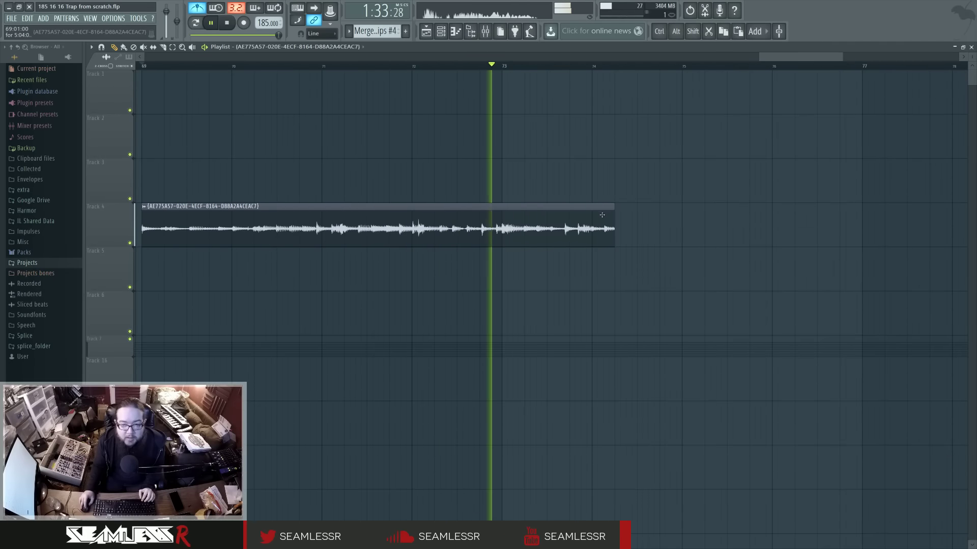
{"action": "key", "text": "space"}
{"action": "left_click_drag", "start_coordinate": [614, 211], "coordinate": [621, 212]}
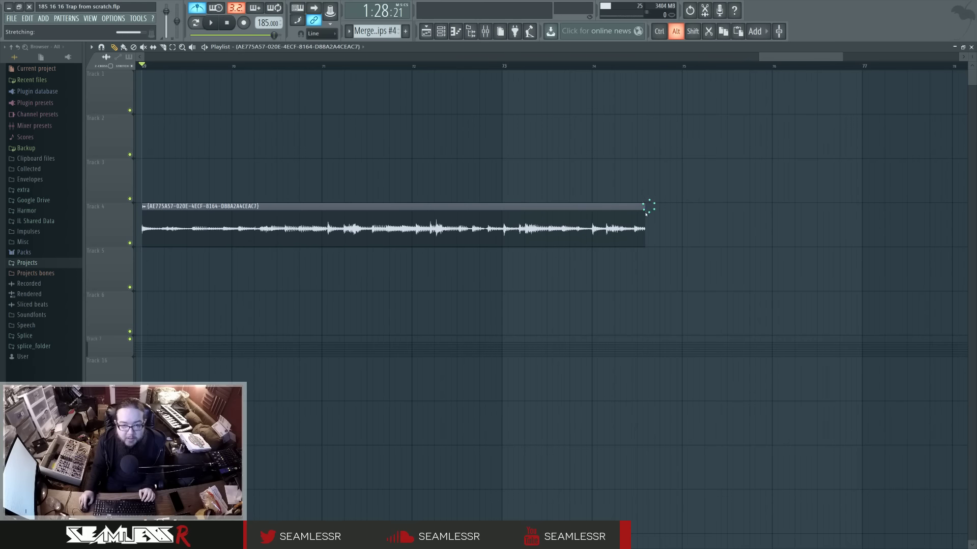
{"action": "key", "text": "space"}
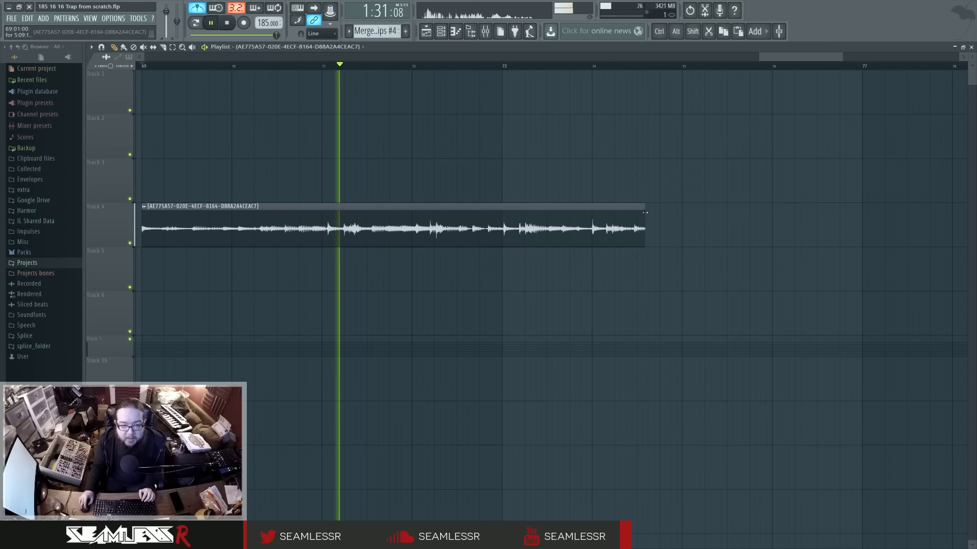
{"action": "key", "text": "space"}
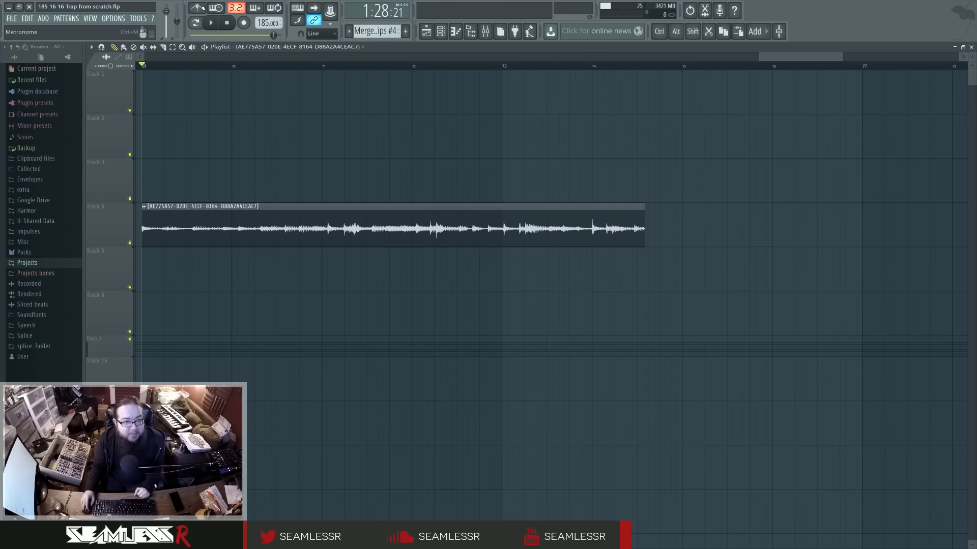
Reset the time-stretch amount in the clip's sample settings
{"action": "scroll", "coordinate": [338, 270], "scroll_direction": "left", "scroll_amount": 2}
{"action": "double_click", "coordinate": [454, 227]}
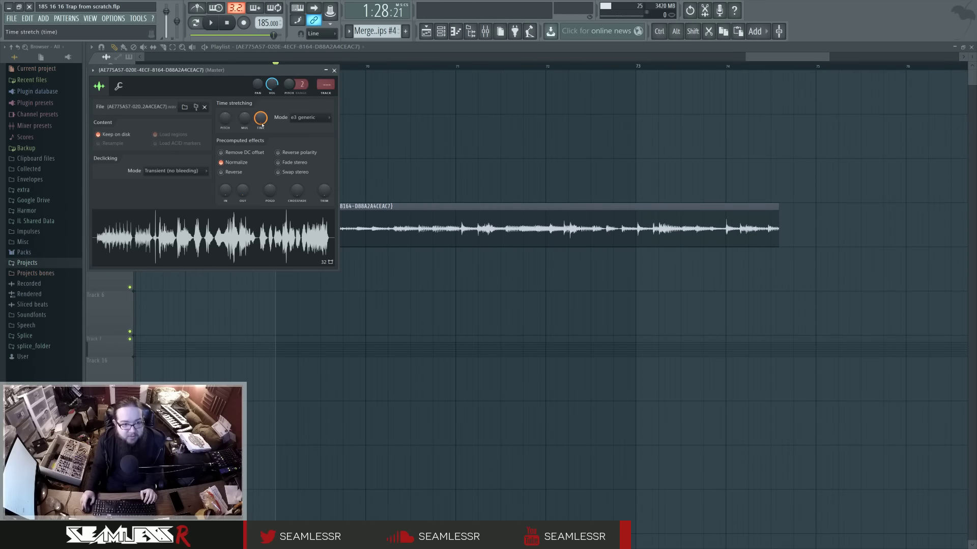
{"action": "left_click_drag", "start_coordinate": [262, 124], "coordinate": [263, 122]}
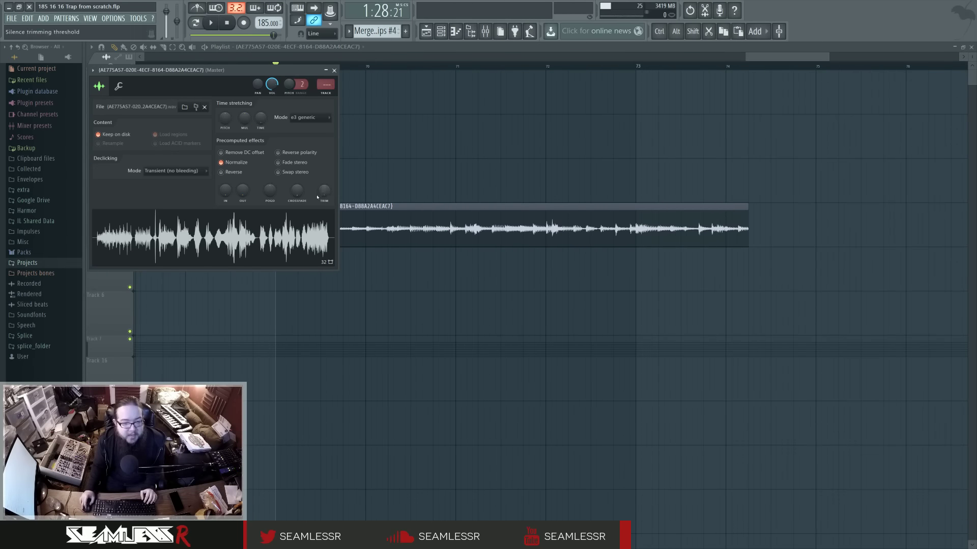
{"action": "key", "text": "Escape"}
Turn off stretching on resize and extend the Track 4 clip's end to about bar 130, restoring the full recording
{"action": "scroll", "coordinate": [397, 155], "scroll_direction": "down", "scroll_amount": 3}
{"action": "scroll", "coordinate": [419, 253], "scroll_direction": "right", "scroll_amount": 2}
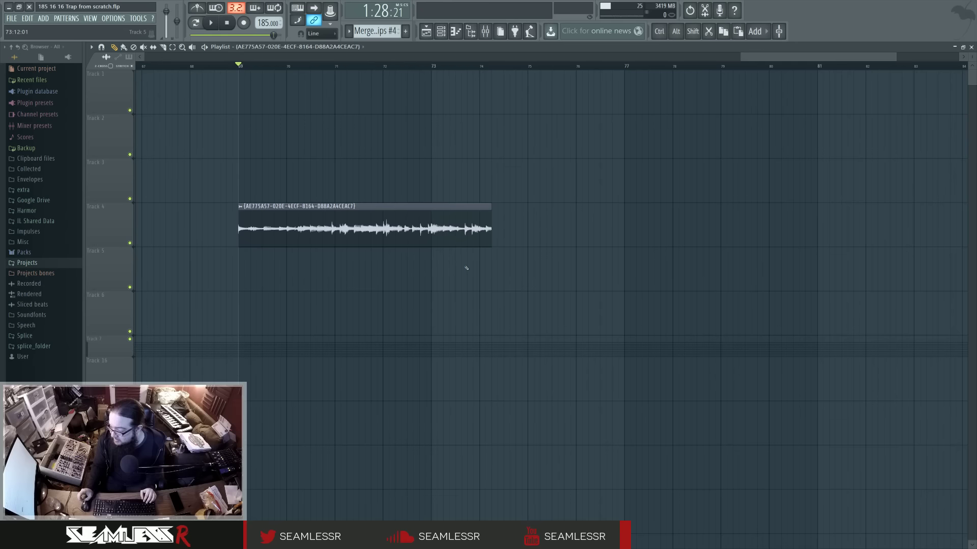
{"action": "scroll", "coordinate": [467, 268], "scroll_direction": "down", "scroll_amount": 8}
{"action": "scroll", "coordinate": [829, 298], "scroll_direction": "up", "scroll_amount": 2}
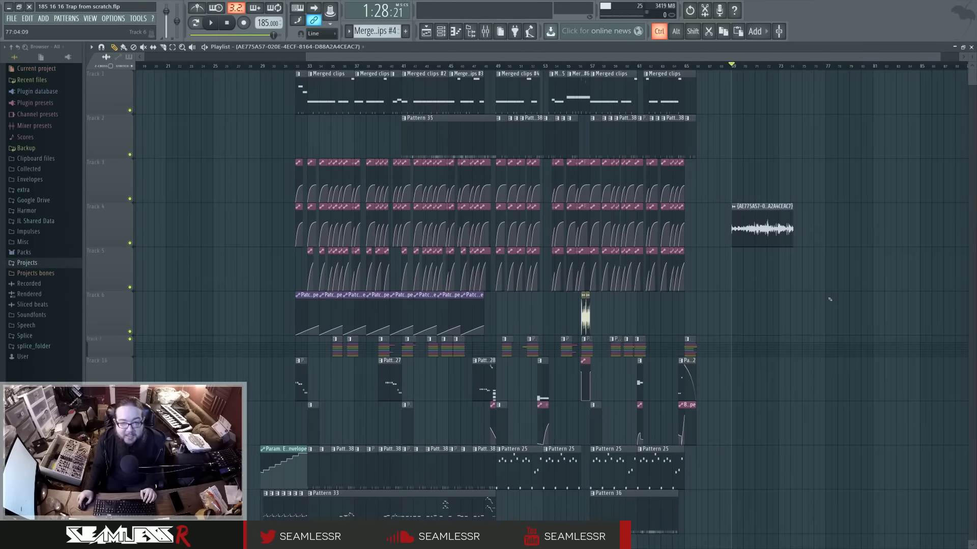
{"action": "left_click_drag", "start_coordinate": [800, 295], "coordinate": [680, 308]}
{"action": "scroll", "coordinate": [646, 301], "scroll_direction": "up", "scroll_amount": 2}
{"action": "left_click_drag", "start_coordinate": [623, 295], "coordinate": [288, 265]}
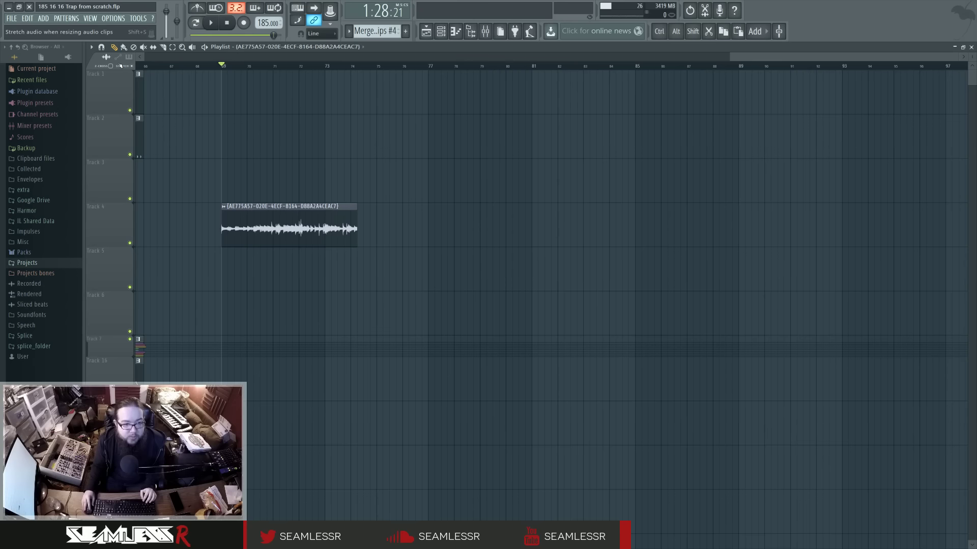
{"action": "left_click_drag", "start_coordinate": [479, 216], "coordinate": [956, 224]}
{"action": "left_click_drag", "start_coordinate": [948, 224], "coordinate": [970, 210]}
{"action": "left_click_drag", "start_coordinate": [751, 300], "coordinate": [351, 305]}
{"action": "left_click_drag", "start_coordinate": [574, 206], "coordinate": [919, 206]}
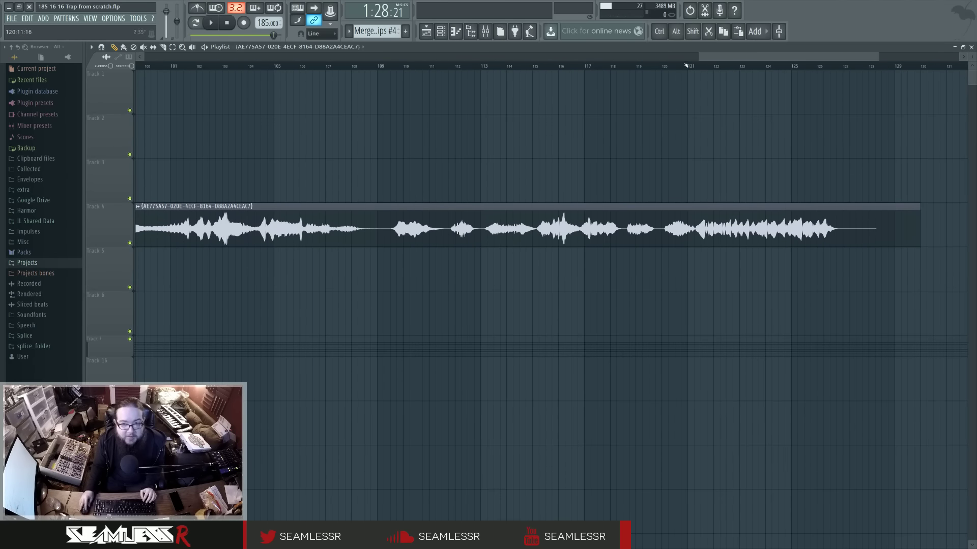
Audition the final passage of the recording from bar 121
{"action": "key", "text": "space"}
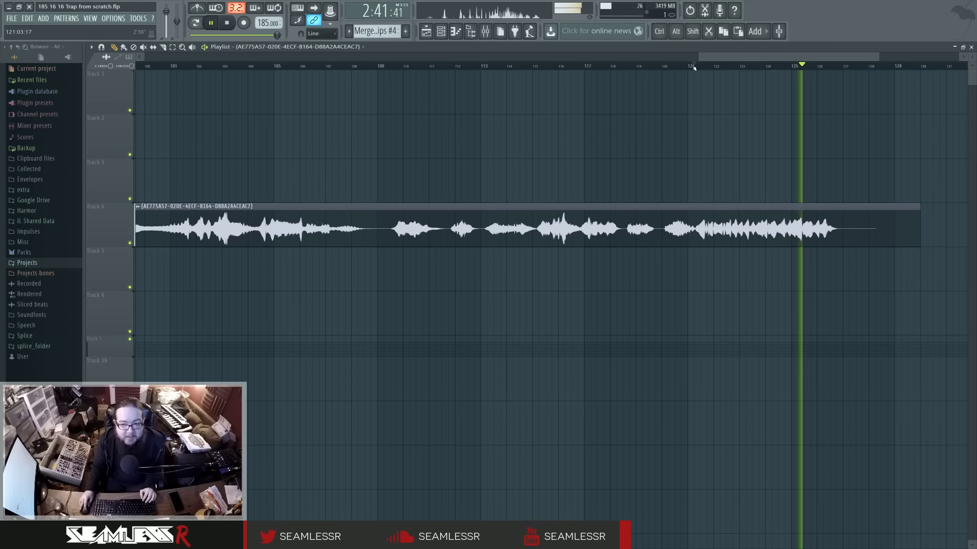
{"action": "key", "text": "space"}
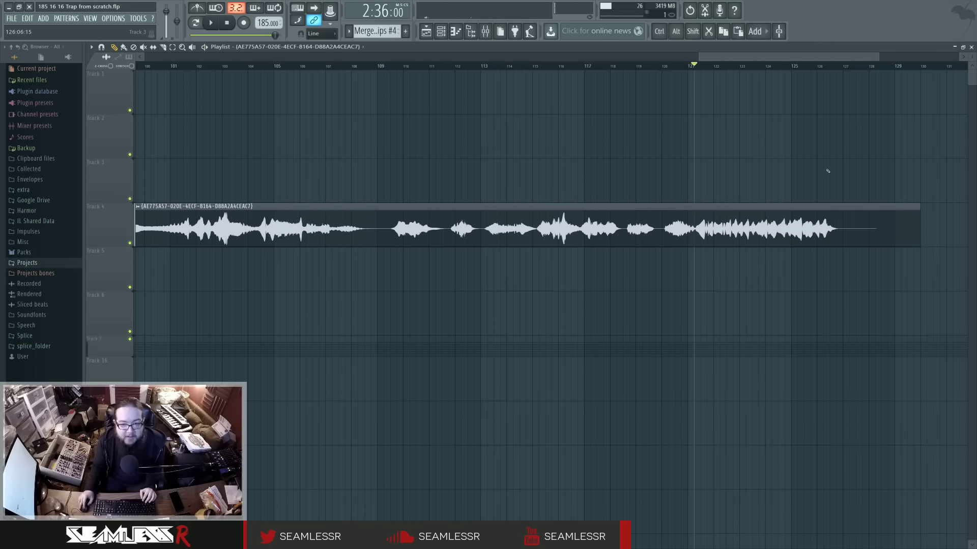
{"action": "key", "text": "space"}
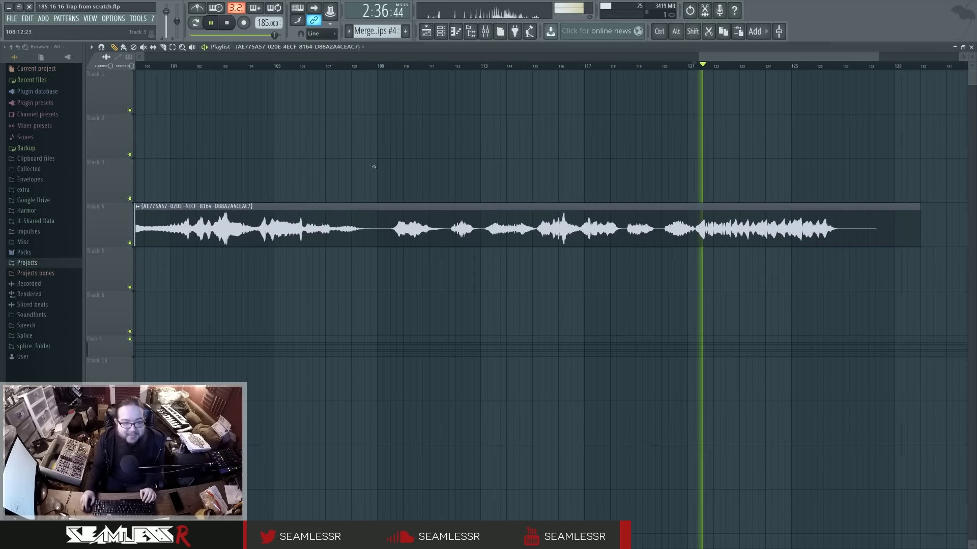
{"action": "scroll", "coordinate": [609, 178], "scroll_direction": "left", "scroll_amount": 3}
{"action": "left_click_drag", "start_coordinate": [630, 175], "coordinate": [255, 179]}
{"action": "scroll", "coordinate": [687, 209], "scroll_direction": "up", "scroll_amount": 3}
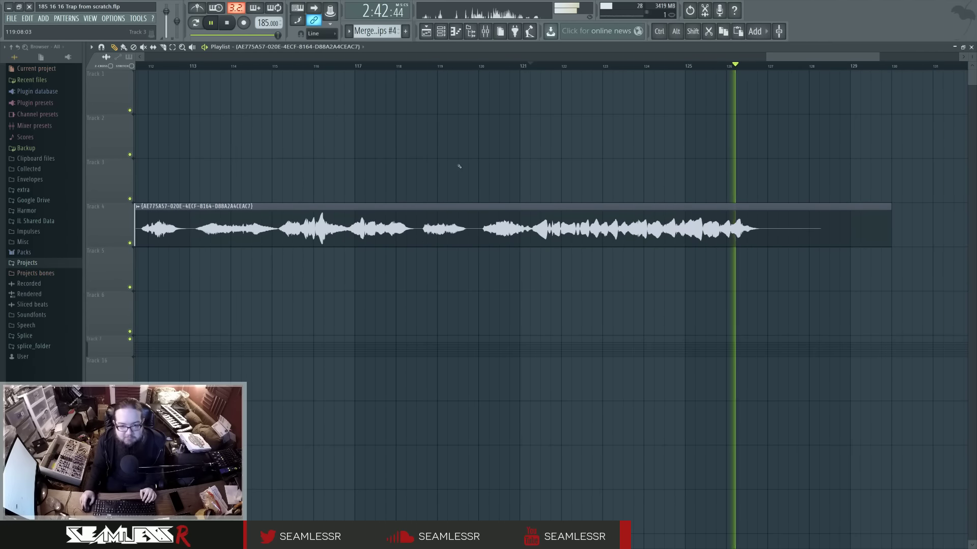
Audition the recording from about bars 120 and 117, and the earlier passage around bar 100
{"action": "left_click", "coordinate": [476, 67]}
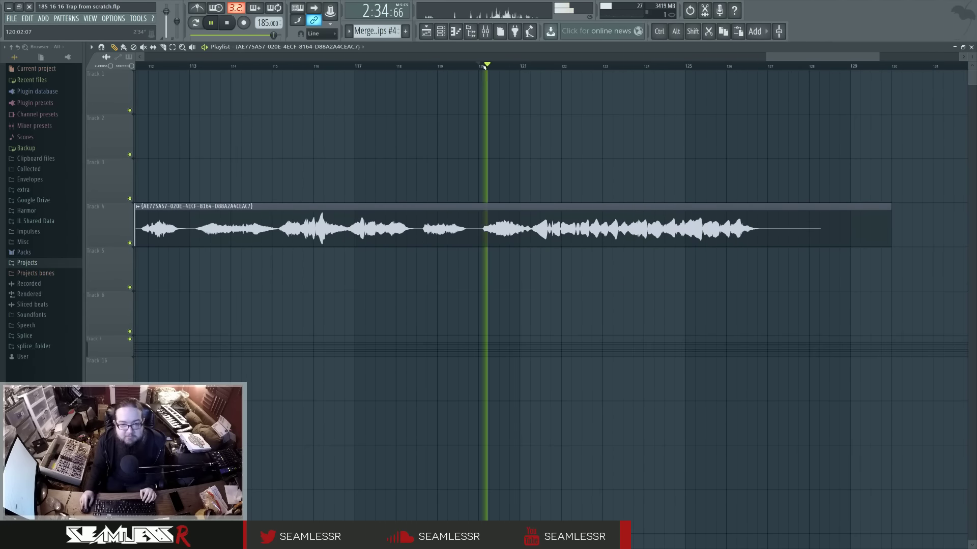
{"action": "left_click", "coordinate": [355, 68]}
{"action": "left_click_drag", "start_coordinate": [652, 166], "coordinate": [757, 166]}
{"action": "left_click_drag", "start_coordinate": [339, 166], "coordinate": [896, 164]}
{"action": "key", "text": "space"}
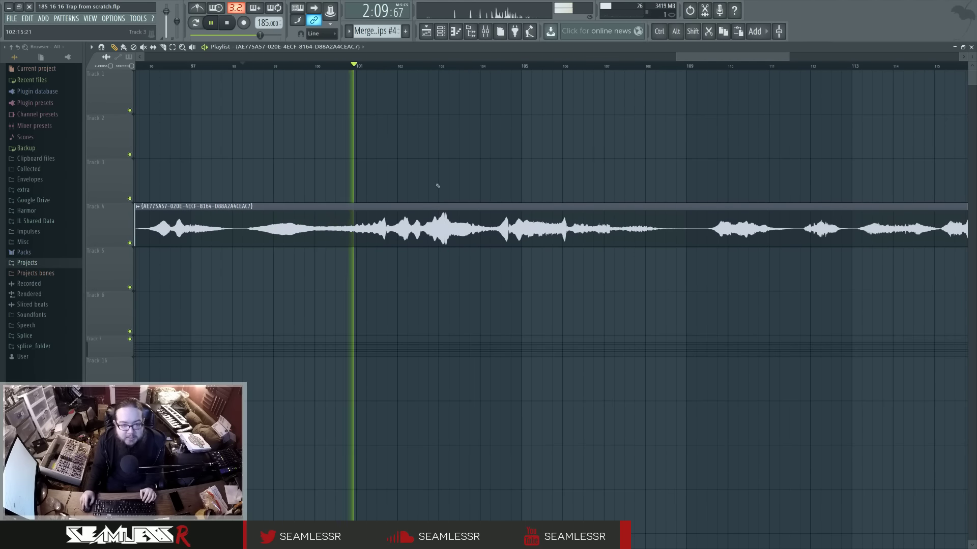
Set the recording's pitch knob range to 1 semitone and raise its pitch in the sample settings
{"action": "double_click", "coordinate": [448, 206]}
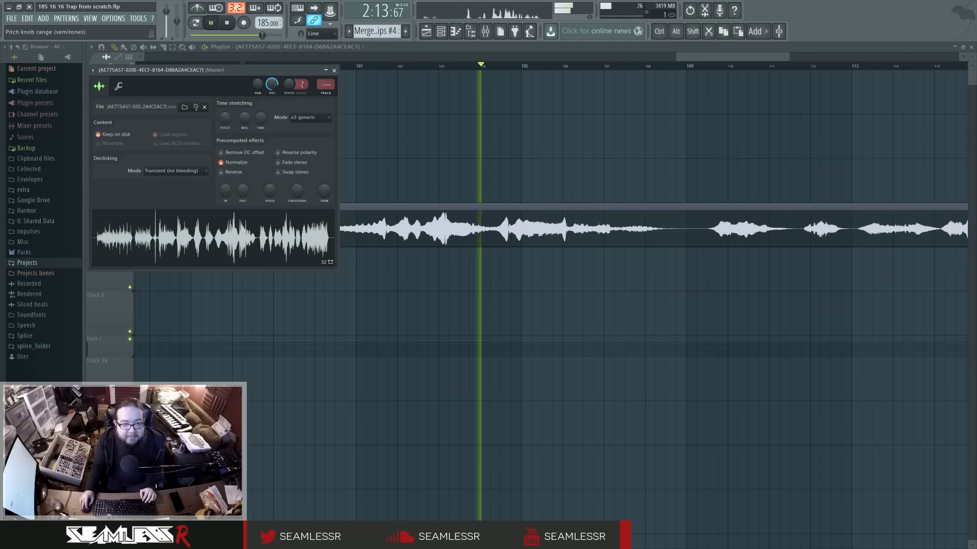
{"action": "left_click_drag", "start_coordinate": [289, 84], "coordinate": [289, 76]}
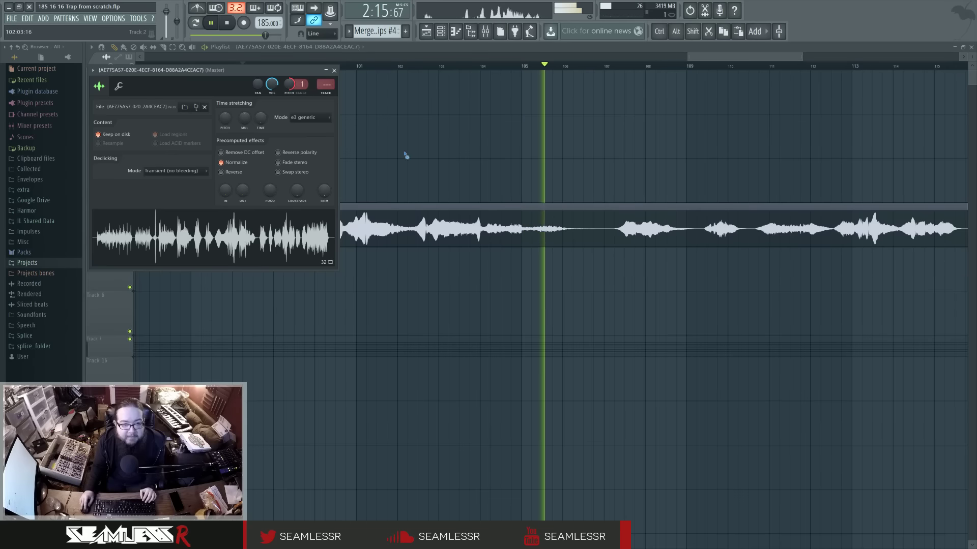
{"action": "key", "text": "Escape"}
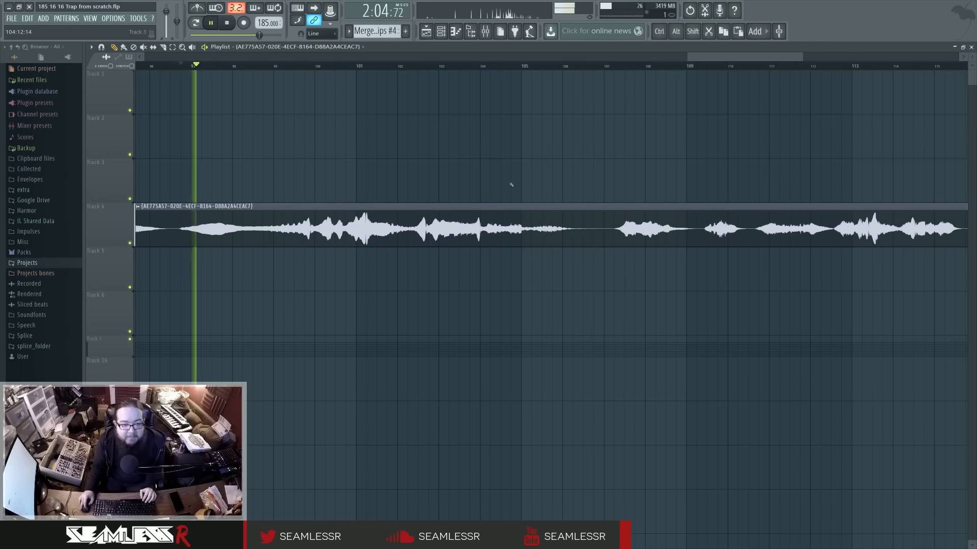
Slice the Track 4 recording at about bars 96.5 and 106.75 to isolate the passage between them
{"action": "left_click_drag", "start_coordinate": [356, 173], "coordinate": [526, 174]}
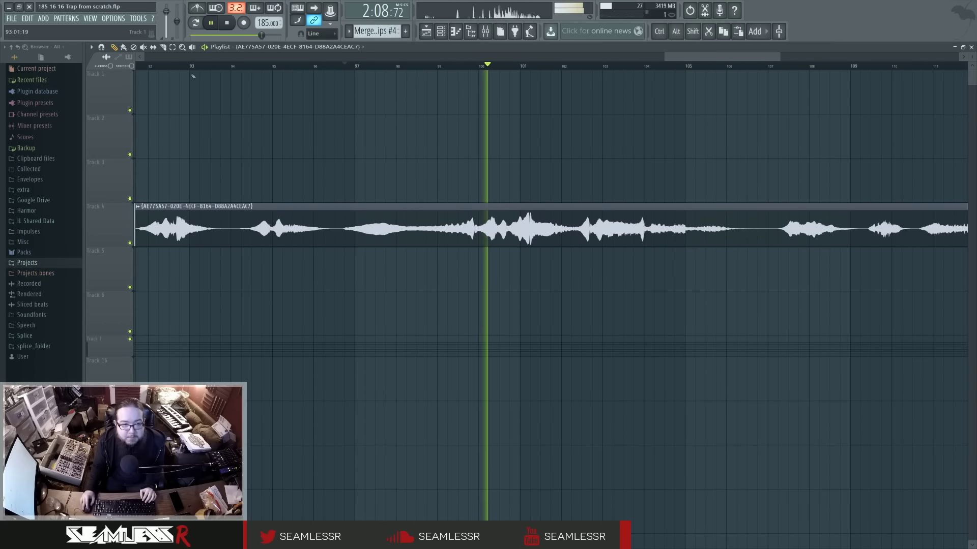
{"action": "left_click", "coordinate": [335, 214]}
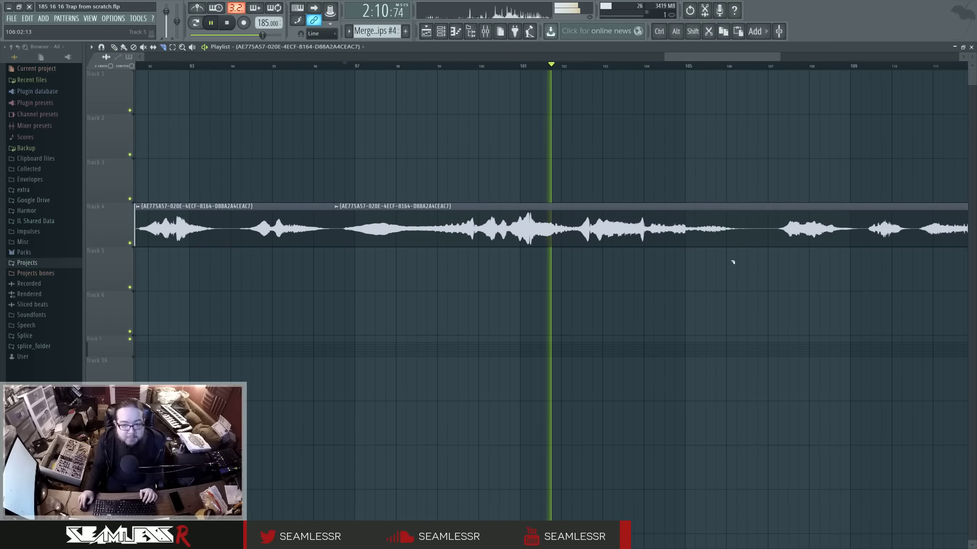
{"action": "left_click_drag", "start_coordinate": [764, 269], "coordinate": [635, 281]}
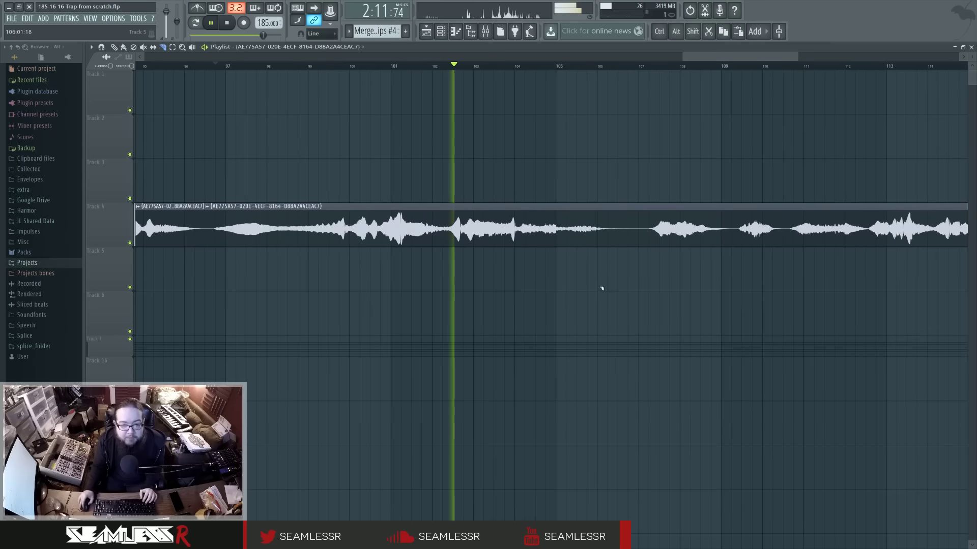
{"action": "left_click", "coordinate": [629, 220]}
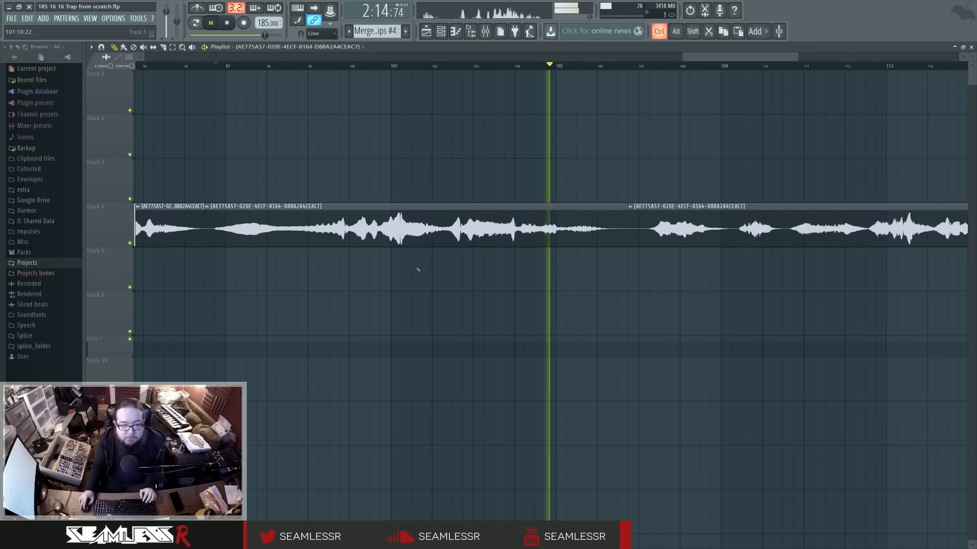
Move the isolated passage to the empty track below Track 20 at bar 49 and audition it with the arrangement
{"action": "scroll", "coordinate": [402, 279], "scroll_direction": "down", "scroll_amount": 2}
{"action": "scroll", "coordinate": [397, 285], "scroll_direction": "down", "scroll_amount": 4}
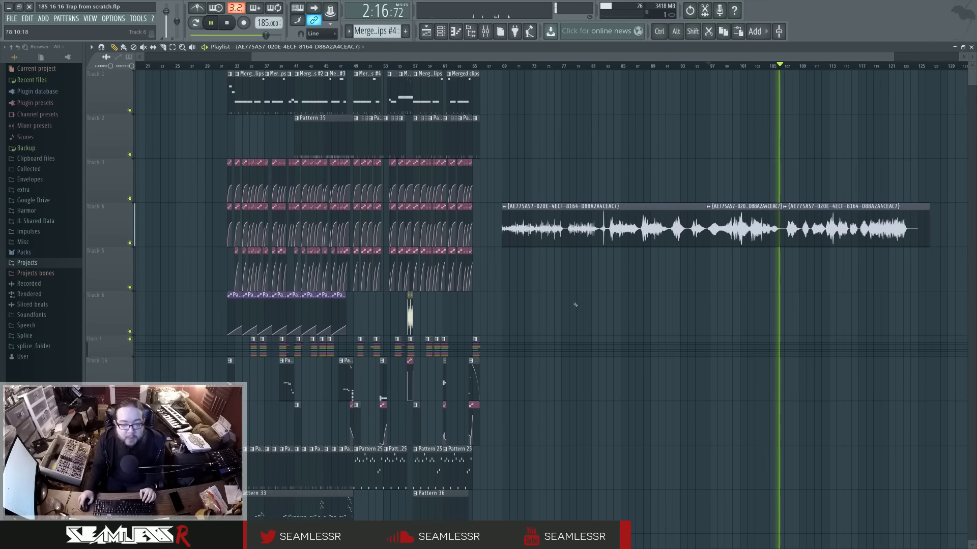
{"action": "key", "text": "space"}
{"action": "left_click_drag", "start_coordinate": [686, 336], "coordinate": [693, 225]}
{"action": "scroll", "coordinate": [510, 417], "scroll_direction": "up", "scroll_amount": 4}
{"action": "left_click_drag", "start_coordinate": [364, 429], "coordinate": [432, 433]}
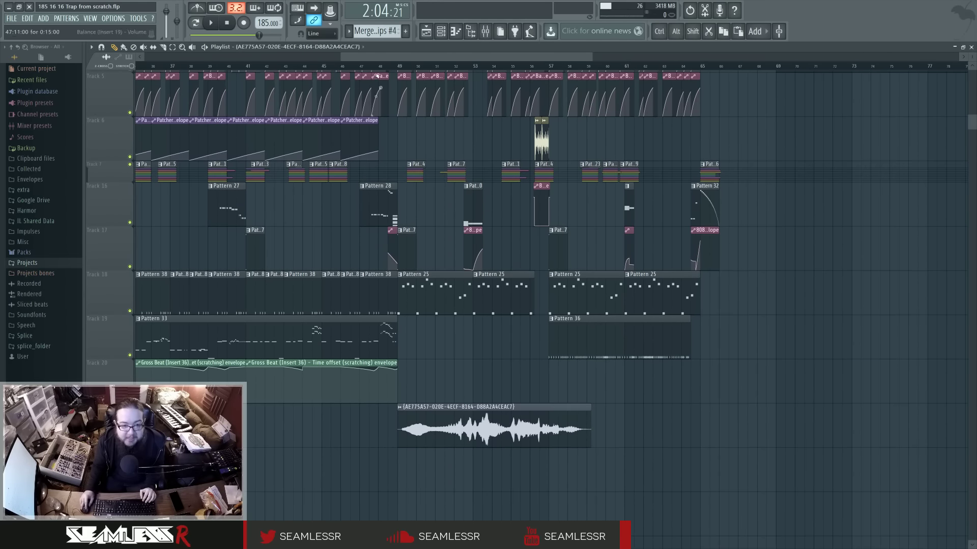
{"action": "key", "text": "space"}
{"action": "scroll", "coordinate": [418, 305], "scroll_direction": "up", "scroll_amount": 2}
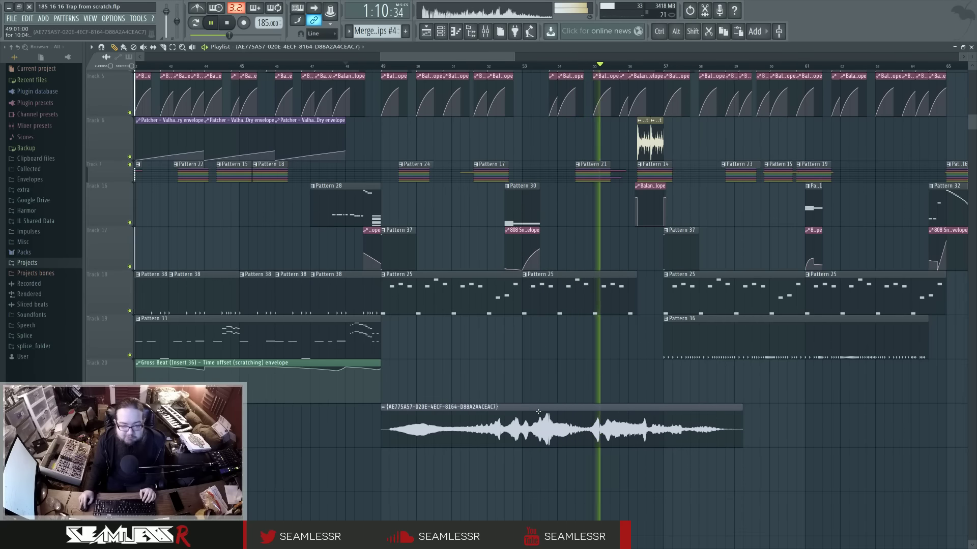
Route the recording to mixer track 43 and play the passage with the arrangement
{"action": "double_click", "coordinate": [476, 425]}
{"action": "left_click_drag", "start_coordinate": [325, 85], "coordinate": [326, 41]}
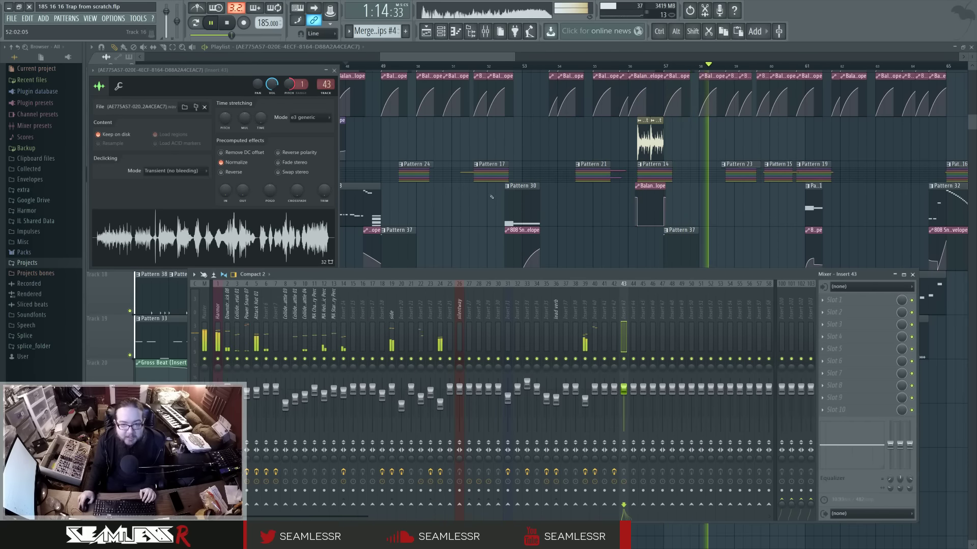
{"action": "right_click", "coordinate": [573, 231]}
{"action": "key", "text": "space"}
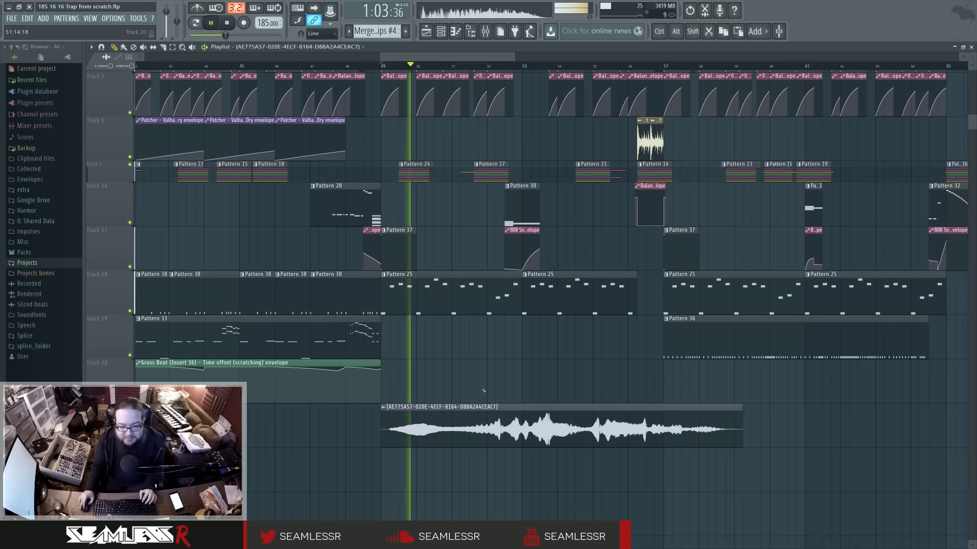
Reset the recording's pitch and audition the passage again from the start of the section
{"action": "double_click", "coordinate": [474, 420]}
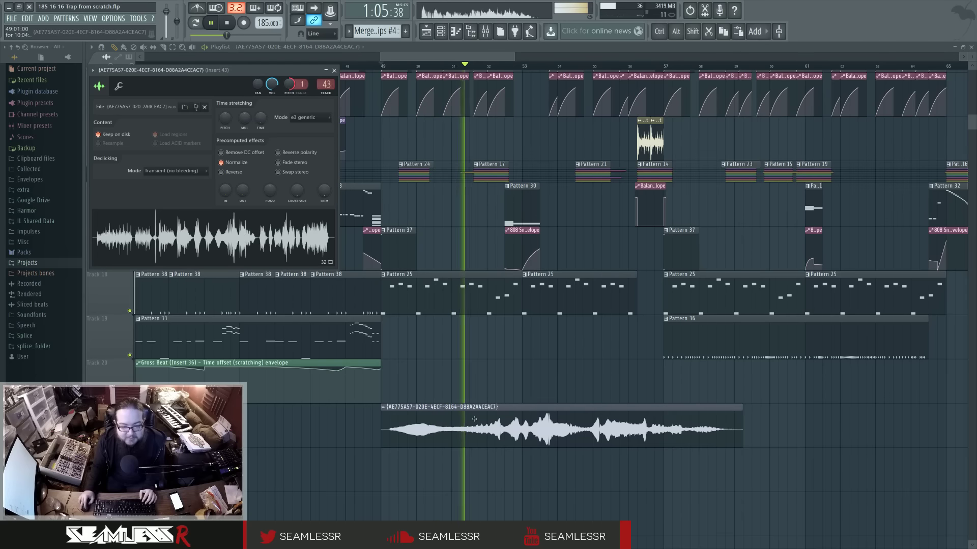
{"action": "left_click", "coordinate": [290, 88], "text": "alt"}
{"action": "key", "text": "space"}
{"action": "key", "text": "space"}
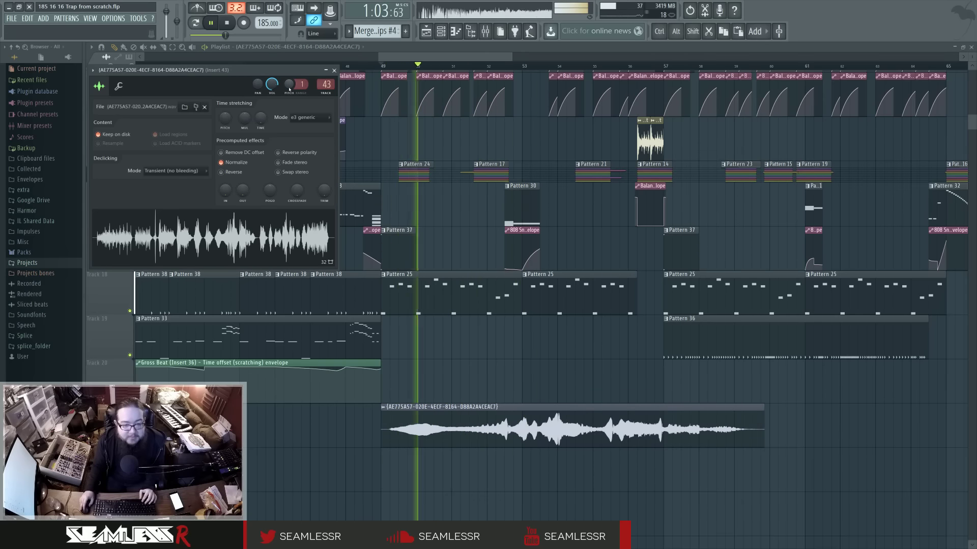
Try lower pitches on the recording with the pitch knob range set to 2 semitones, and reset the pitch
{"action": "left_click_drag", "start_coordinate": [289, 88], "coordinate": [289, 90]}
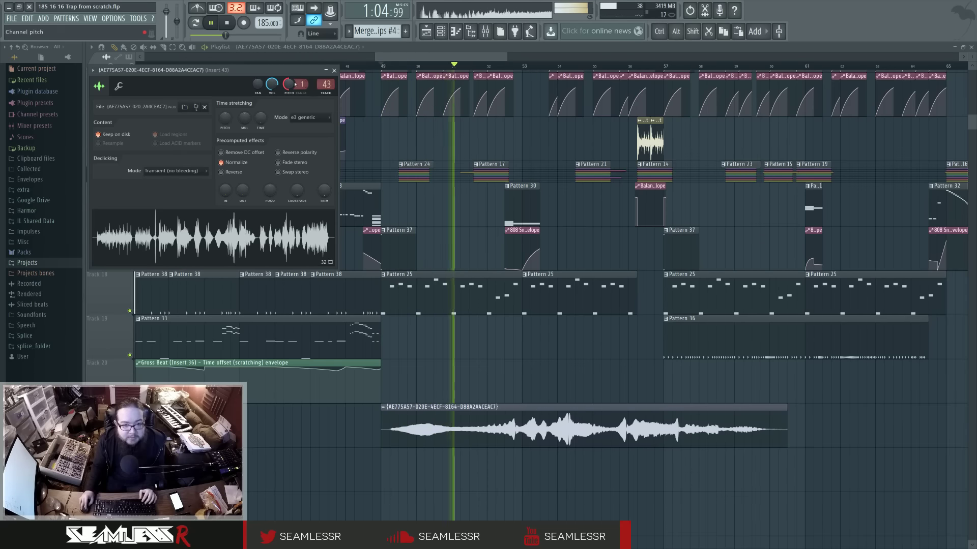
{"action": "scroll", "coordinate": [295, 84], "scroll_direction": "up", "scroll_amount": 1}
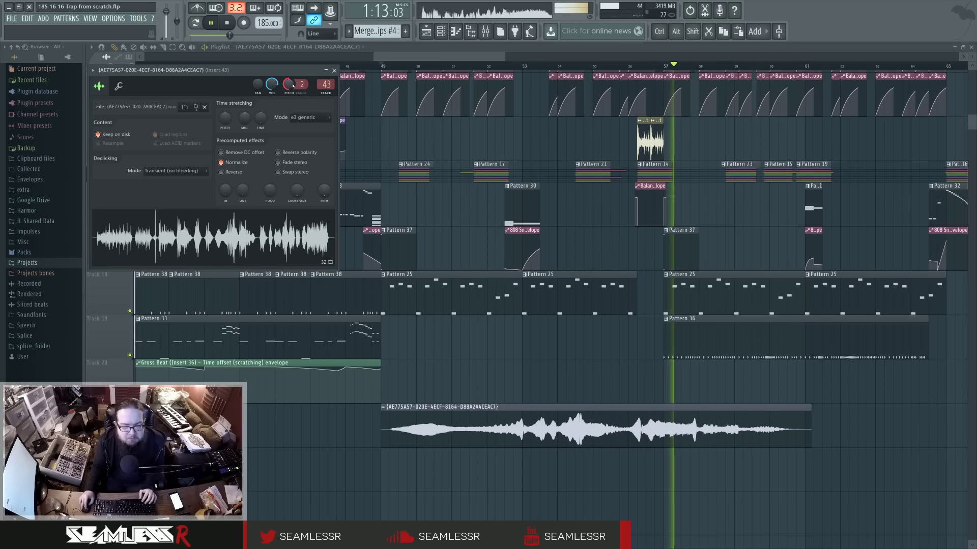
{"action": "left_click", "coordinate": [290, 85], "text": "alt"}
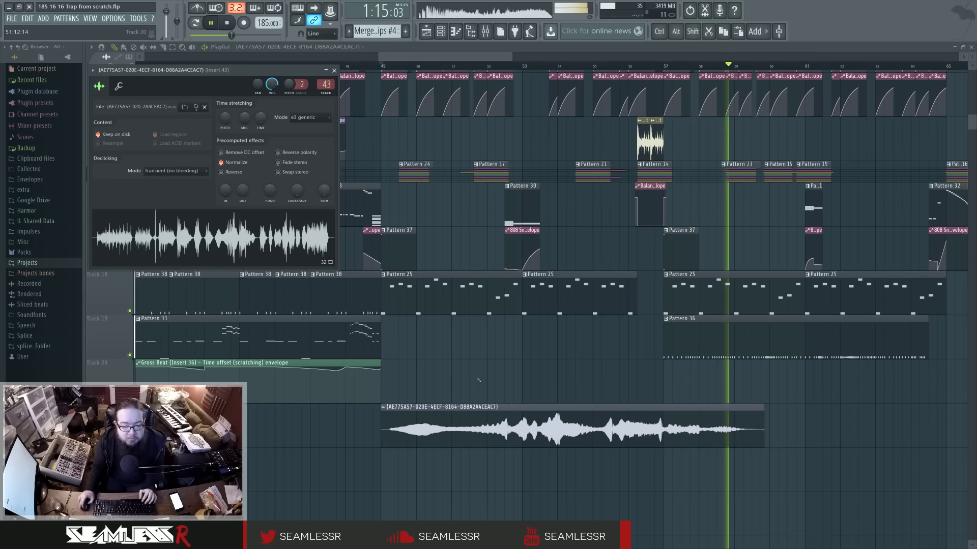
Delete the passage placed at bar 49 and the recording's remaining Track 4 slices after the first one
{"action": "key", "text": "space"}
{"action": "right_click", "coordinate": [492, 424]}
{"action": "scroll", "coordinate": [492, 424], "scroll_direction": "down", "scroll_amount": 6}
{"action": "scroll", "coordinate": [598, 418], "scroll_direction": "up", "scroll_amount": 3}
{"action": "scroll", "coordinate": [428, 416], "scroll_direction": "right", "scroll_amount": 4}
{"action": "scroll", "coordinate": [427, 416], "scroll_direction": "up", "scroll_amount": 4}
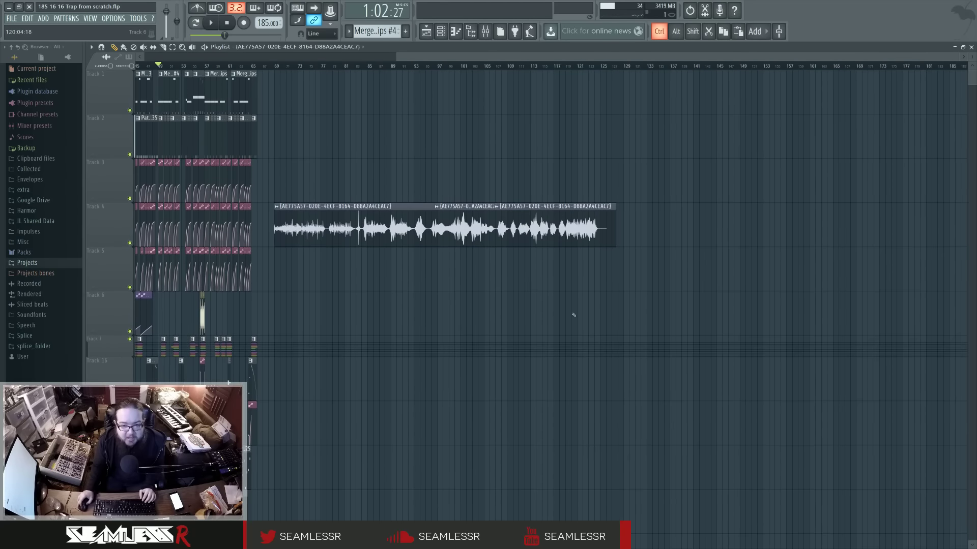
{"action": "scroll", "coordinate": [573, 314], "scroll_direction": "up", "scroll_amount": 2}
{"action": "scroll", "coordinate": [666, 272], "scroll_direction": "up", "scroll_amount": 4}
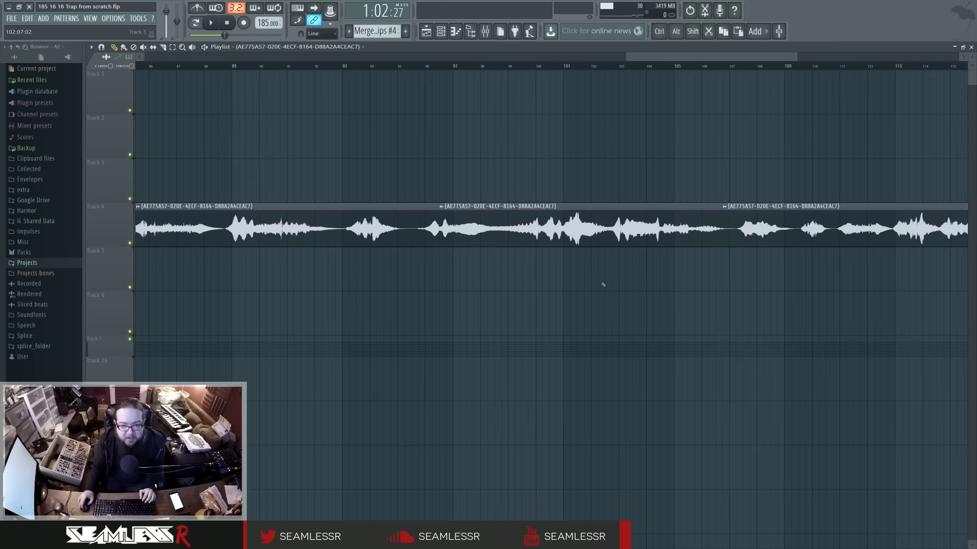
{"action": "scroll", "coordinate": [441, 283], "scroll_direction": "right", "scroll_amount": 5}
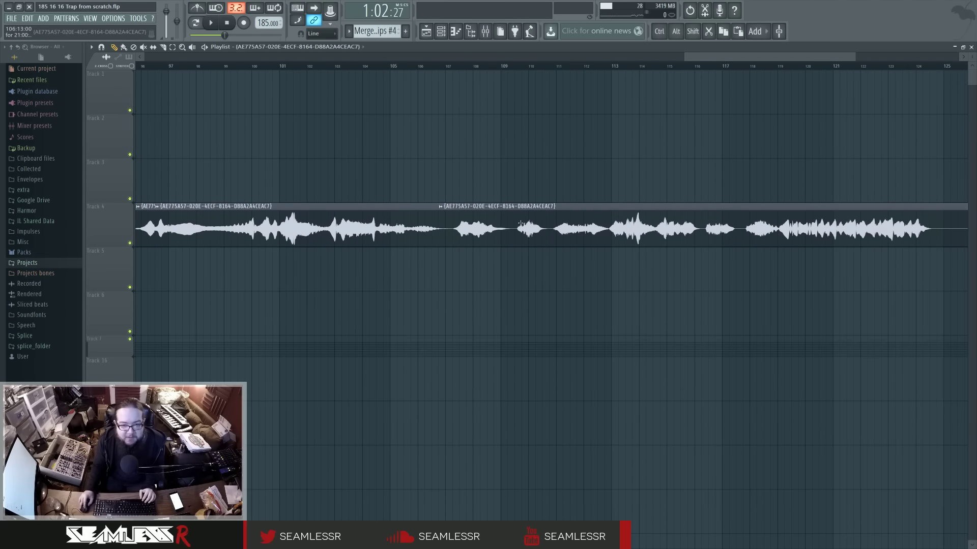
{"action": "left_click_drag", "start_coordinate": [524, 225], "coordinate": [545, 224]}
{"action": "right_click", "coordinate": [543, 225]}
{"action": "right_click", "coordinate": [395, 231]}
{"action": "scroll", "coordinate": [631, 270], "scroll_direction": "down", "scroll_amount": 6}
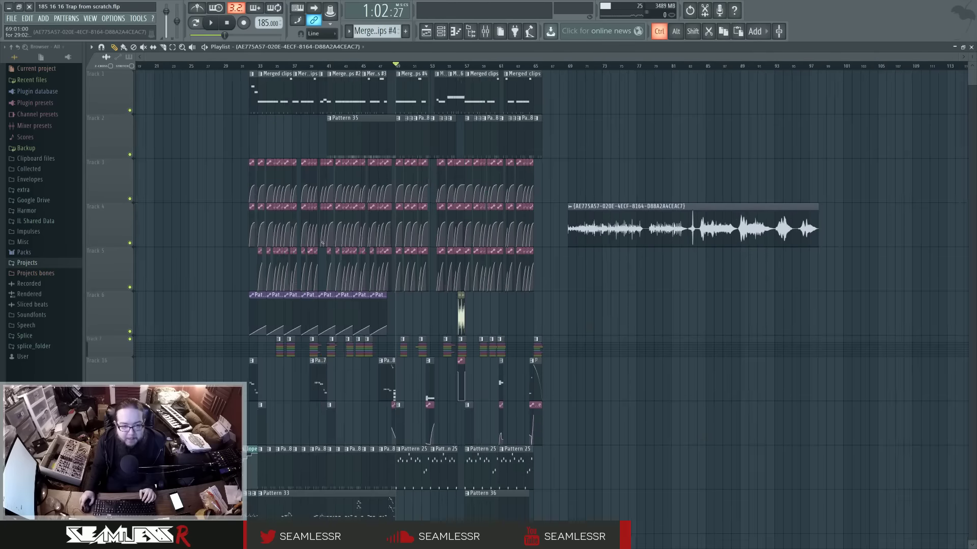
Extend the remaining Track 4 clip's end to about bar 120 and play the recording from its beginning
{"action": "scroll", "coordinate": [637, 272], "scroll_direction": "up", "scroll_amount": 4}
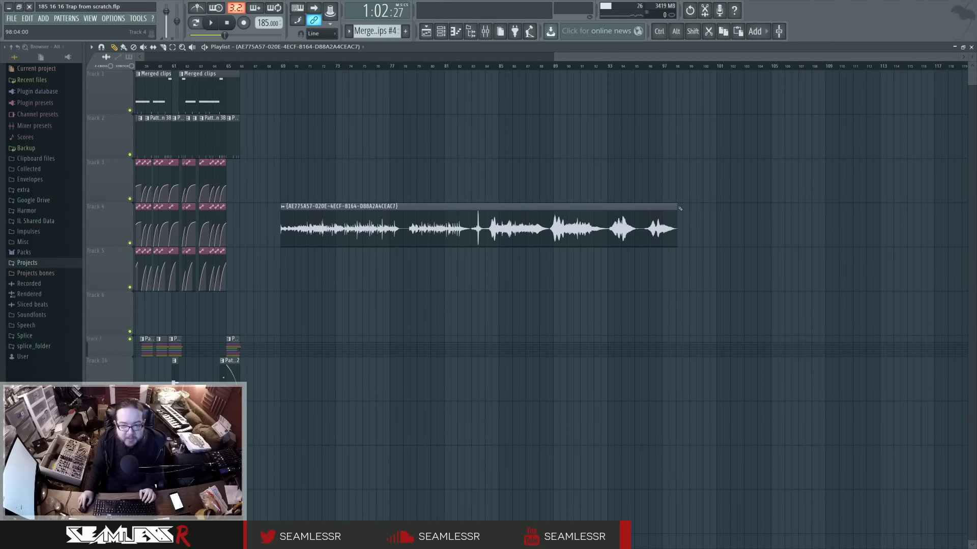
{"action": "scroll", "coordinate": [712, 265], "scroll_direction": "up", "scroll_amount": 2}
{"action": "scroll", "coordinate": [560, 153], "scroll_direction": "left", "scroll_amount": 6}
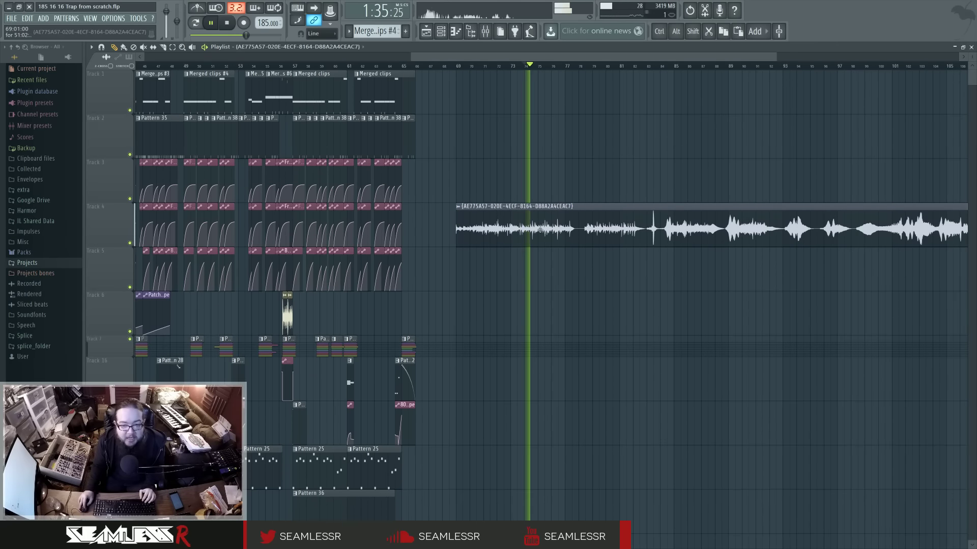
Raise the recording's pitch in its sample settings
{"action": "double_click", "coordinate": [541, 231]}
{"action": "key", "text": "Escape"}
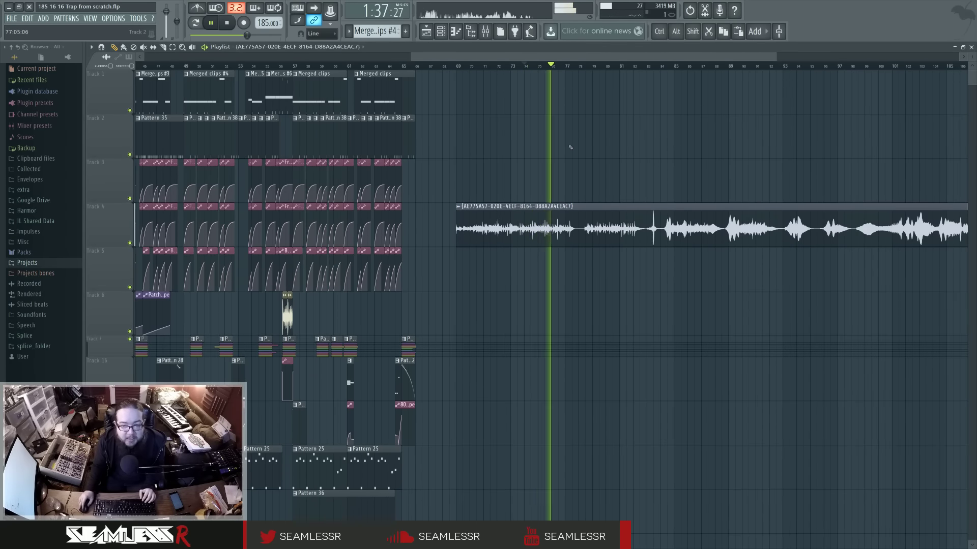
{"action": "double_click", "coordinate": [505, 206]}
{"action": "left_click_drag", "start_coordinate": [290, 89], "coordinate": [291, 86]}
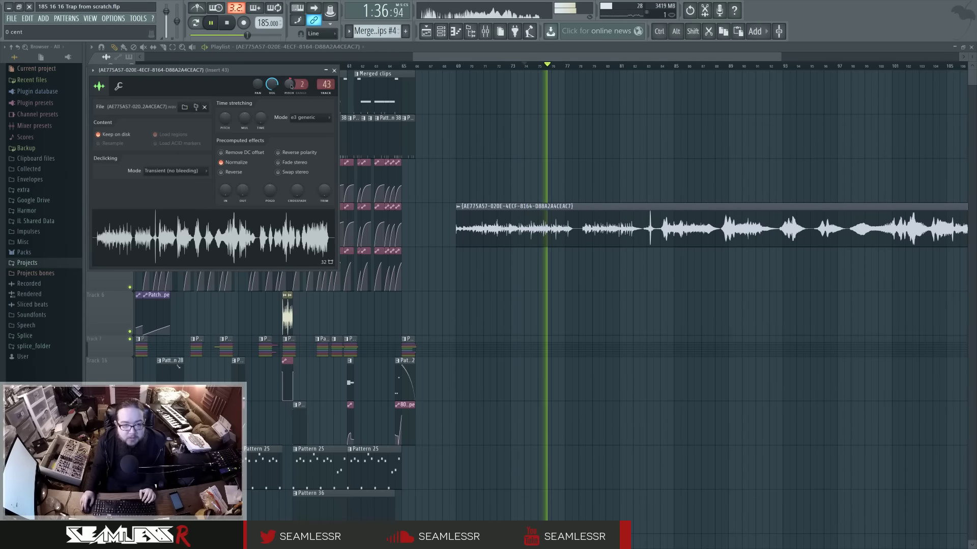
{"action": "key", "text": "Escape"}
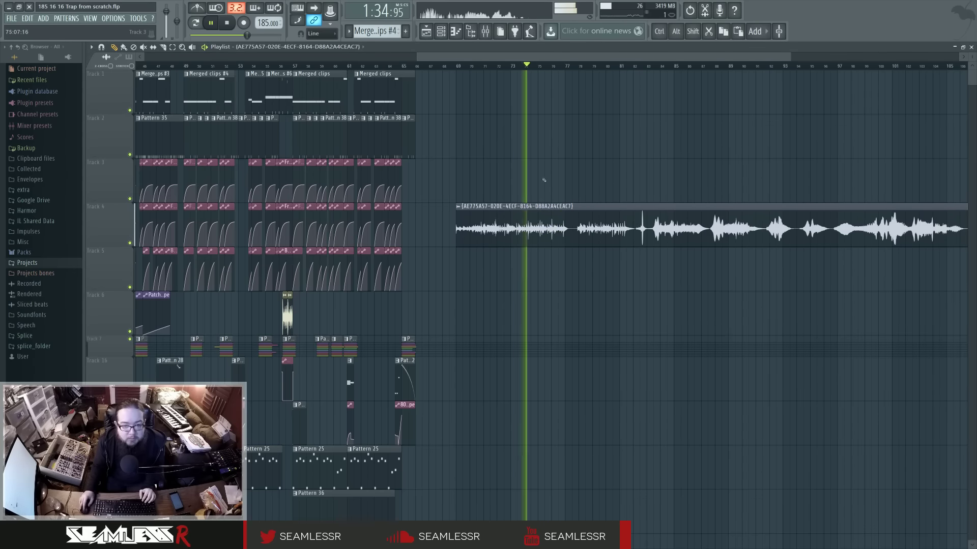
Audition the Track 4 recording from about bars 69, 78 and 82
{"action": "left_click", "coordinate": [459, 66]}
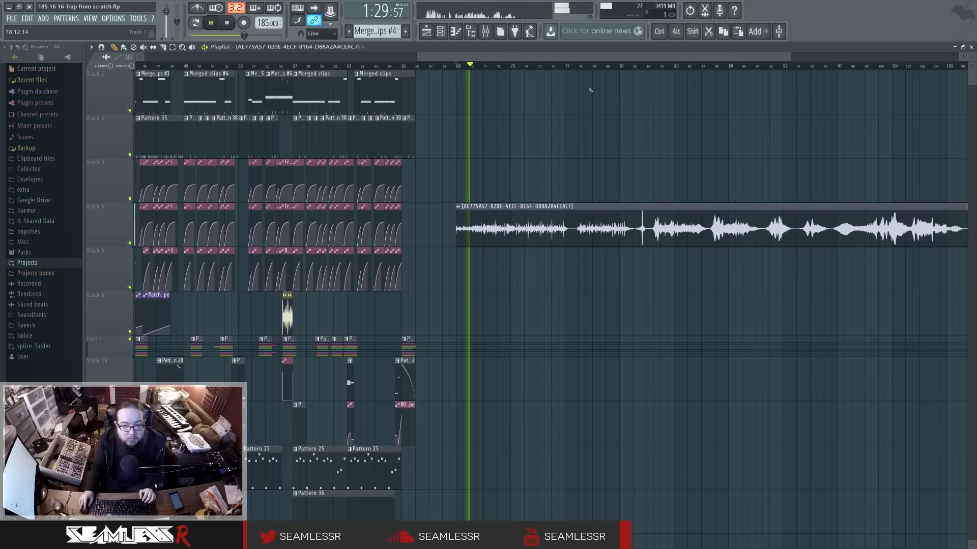
{"action": "left_click", "coordinate": [581, 66]}
{"action": "left_click", "coordinate": [634, 66]}
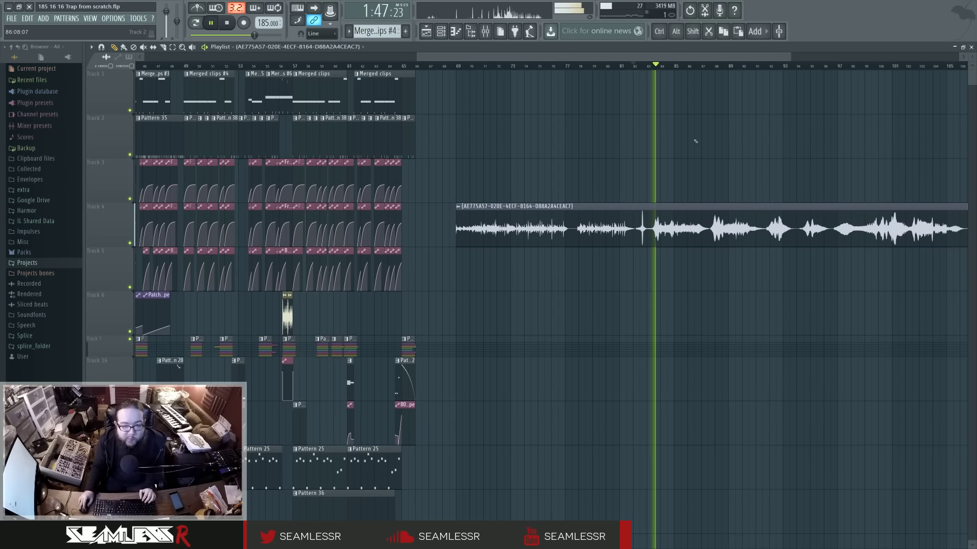
Slice the Track 4 recording at about bars 87.5 and 91.75 to isolate the passage between them
{"action": "scroll", "coordinate": [613, 168], "scroll_direction": "up", "scroll_amount": 3}
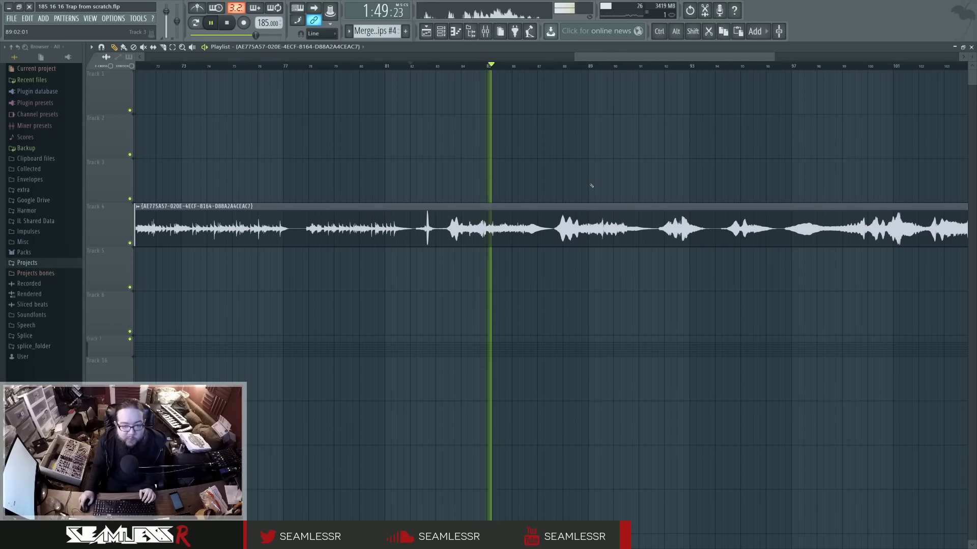
{"action": "left_click_drag", "start_coordinate": [592, 186], "coordinate": [535, 186]}
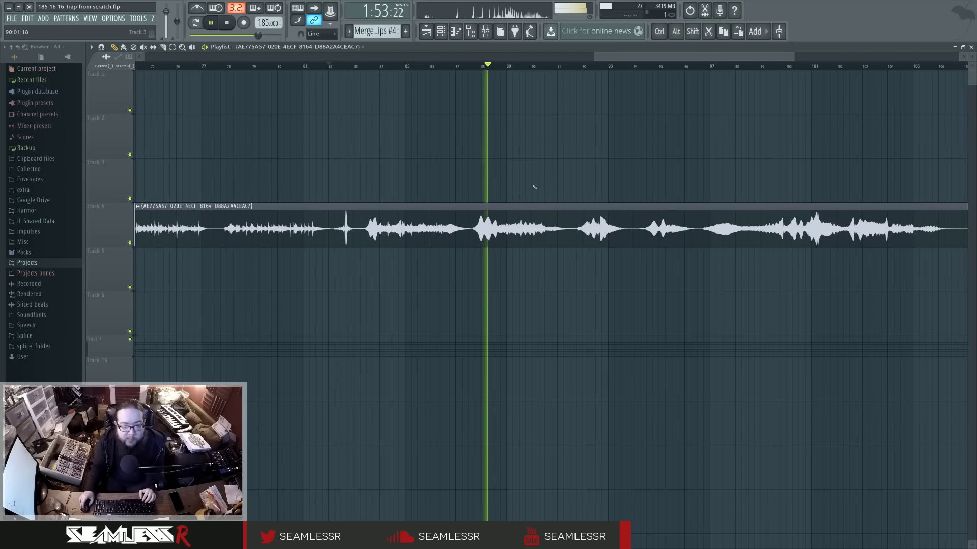
{"action": "scroll", "coordinate": [558, 252], "scroll_direction": "up", "scroll_amount": 2}
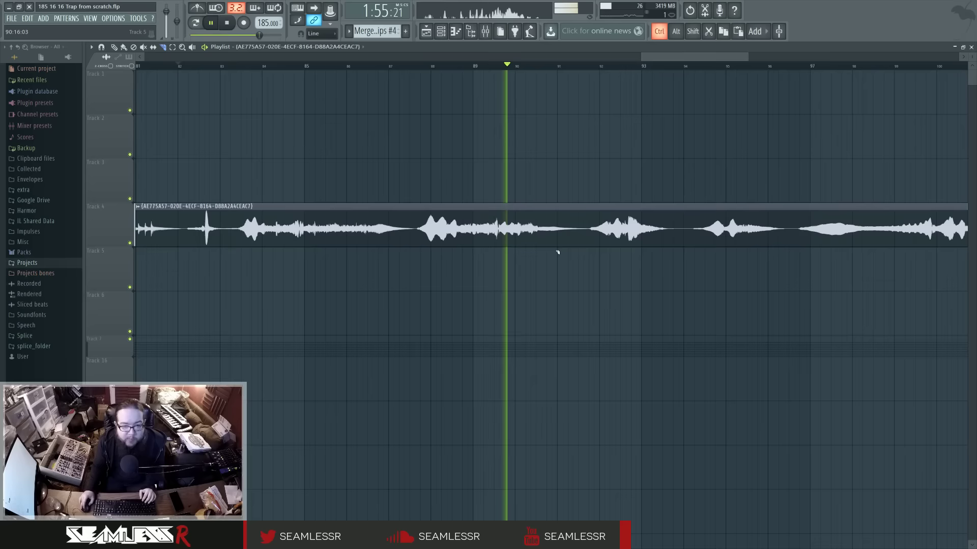
{"action": "scroll", "coordinate": [401, 219], "scroll_direction": "up", "scroll_amount": 1}
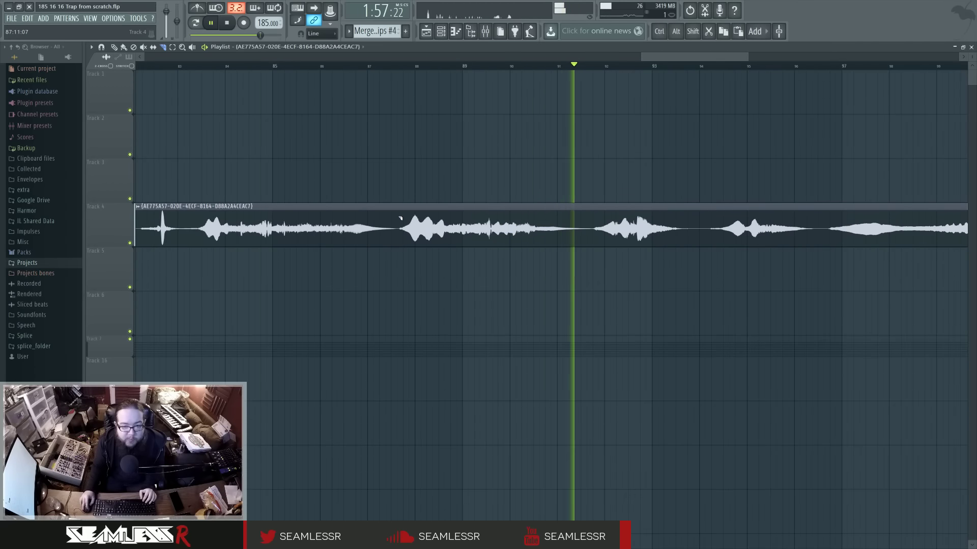
{"action": "left_click_drag", "start_coordinate": [400, 219], "coordinate": [397, 230]}
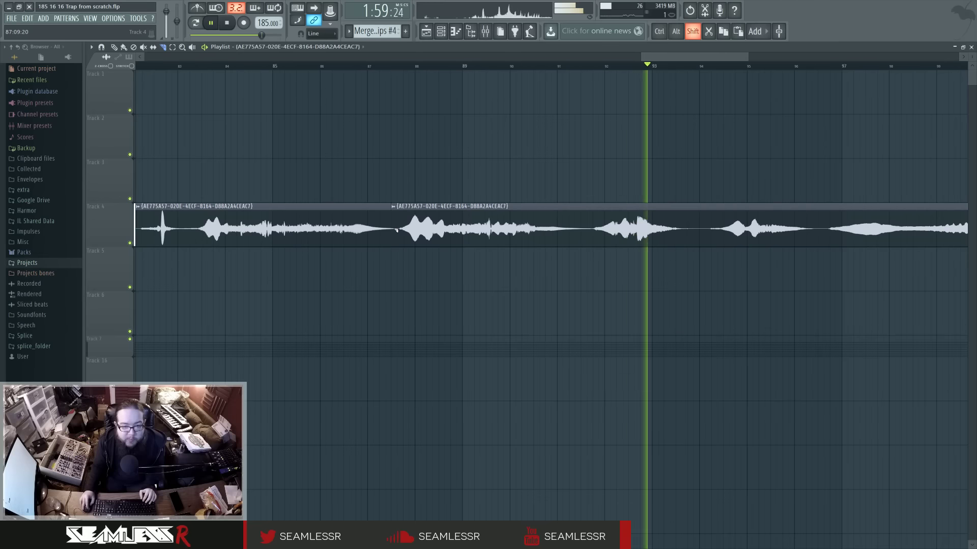
{"action": "left_click_drag", "start_coordinate": [593, 224], "coordinate": [594, 235]}
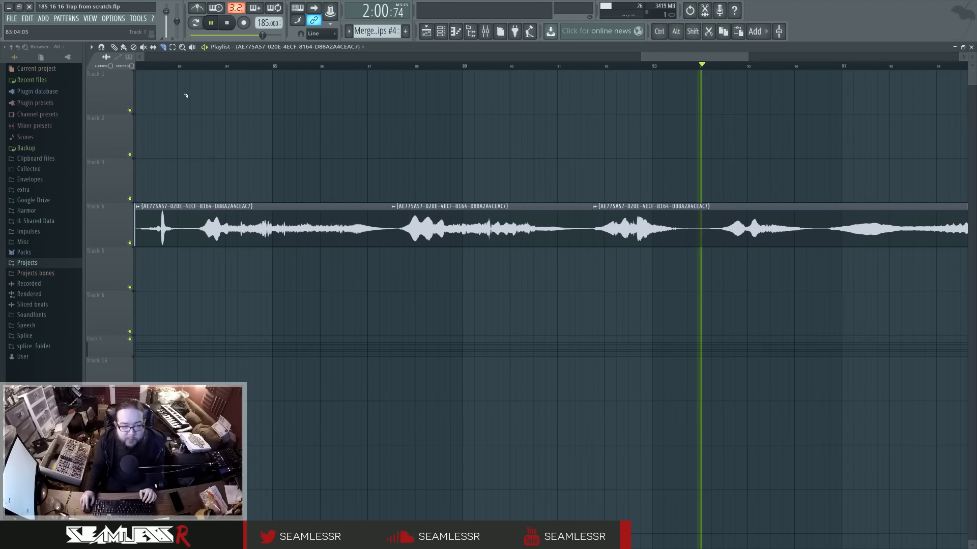
{"action": "left_click", "coordinate": [122, 47]}
{"action": "scroll", "coordinate": [471, 283], "scroll_direction": "down", "scroll_amount": 3}
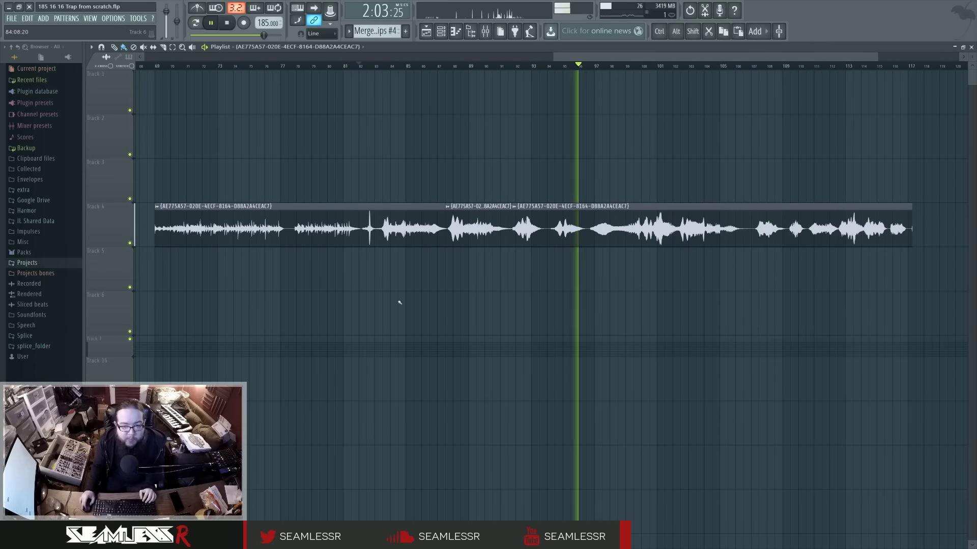
Place the isolated recording passage on Track 21 at bar 49 and play the arrangement from just before it
{"action": "left_click_drag", "start_coordinate": [400, 303], "coordinate": [716, 257]}
{"action": "key", "text": "space"}
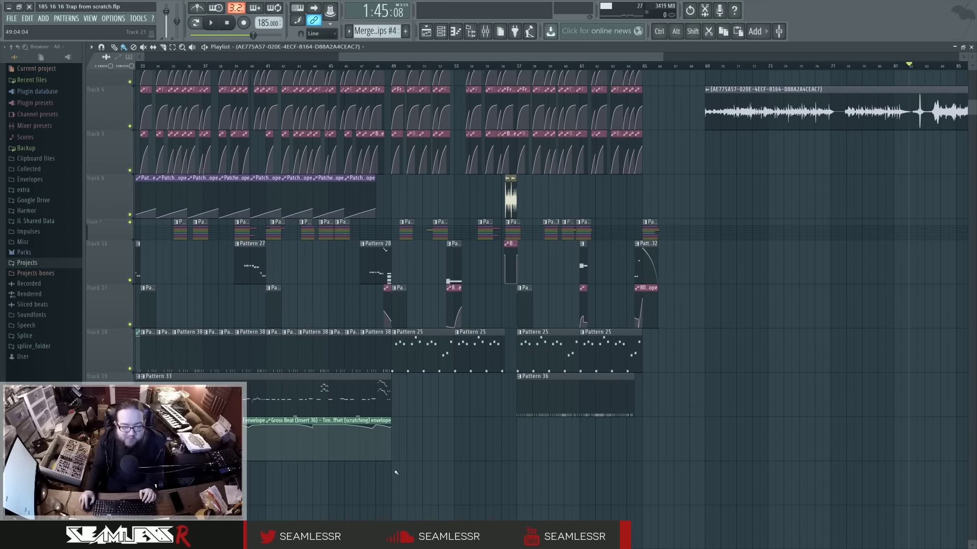
{"action": "left_click", "coordinate": [396, 472]}
{"action": "scroll", "coordinate": [396, 476], "scroll_direction": "up", "scroll_amount": 4}
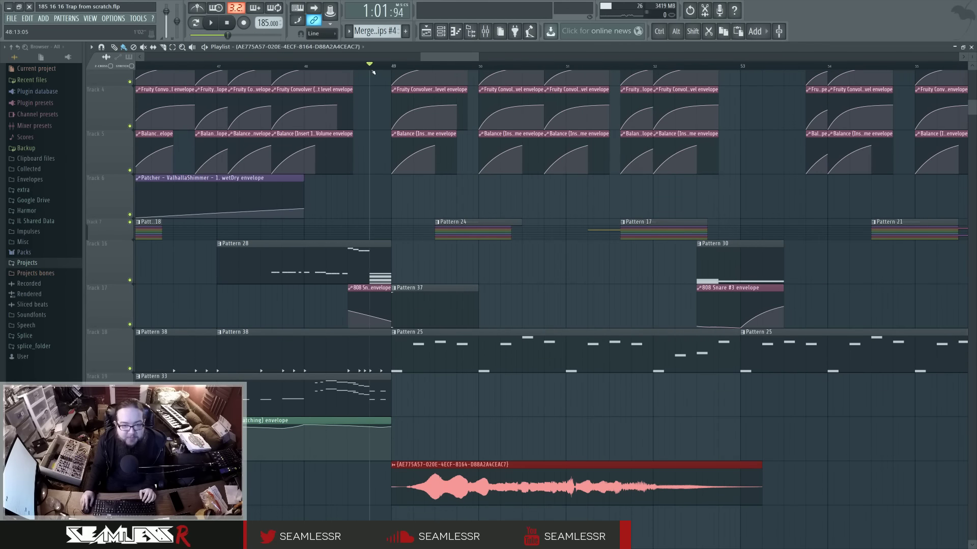
{"action": "key", "text": "space"}
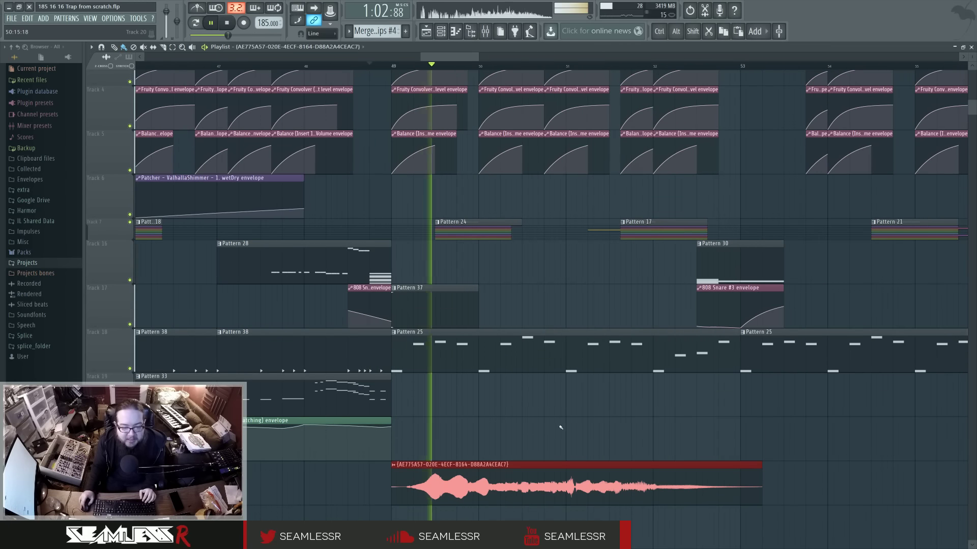
{"action": "left_click_drag", "start_coordinate": [561, 428], "coordinate": [533, 426]}
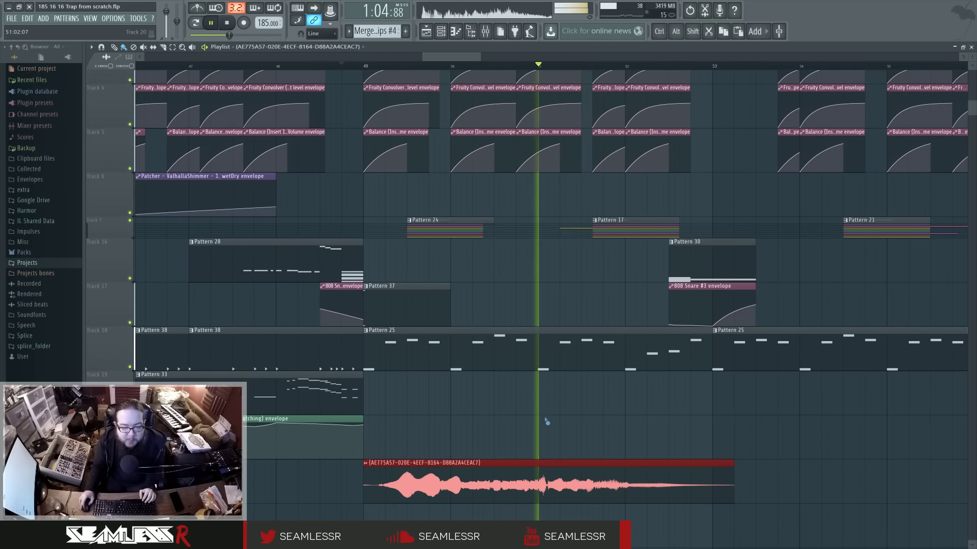
{"action": "key", "text": "space"}
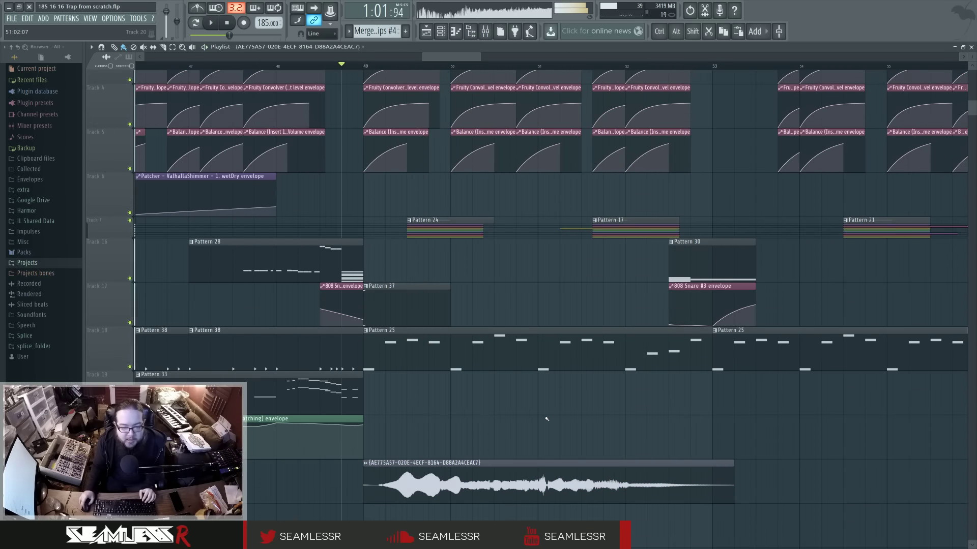
Delete the recording passage at bar 49 on Track 21 and all the sliced recording clips on Track 4
{"action": "right_click", "coordinate": [530, 487]}
{"action": "scroll", "coordinate": [523, 501], "scroll_direction": "down", "scroll_amount": 6}
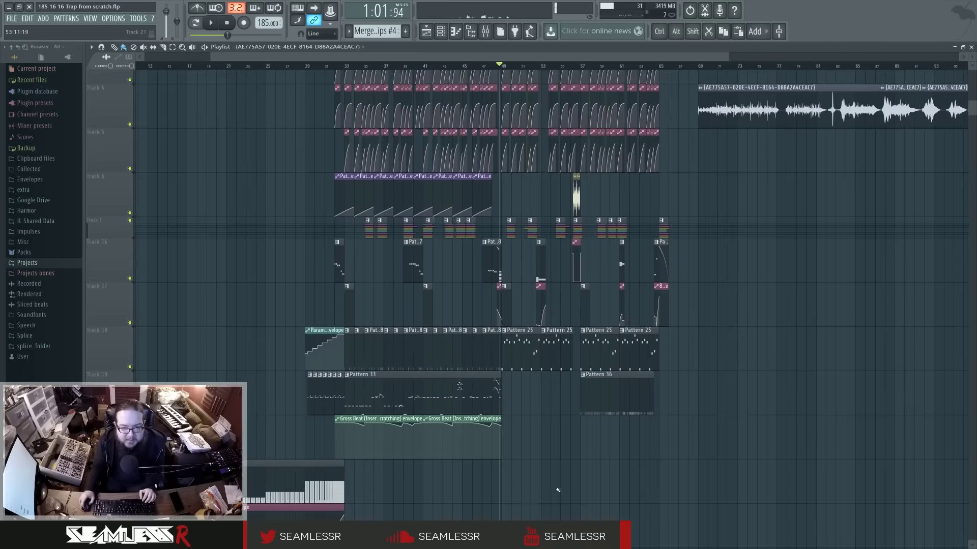
{"action": "scroll", "coordinate": [779, 428], "scroll_direction": "up", "scroll_amount": 3}
{"action": "scroll", "coordinate": [780, 428], "scroll_direction": "down", "scroll_amount": 2}
{"action": "left_click_drag", "start_coordinate": [802, 343], "coordinate": [593, 349]}
{"action": "right_click", "coordinate": [656, 227]}
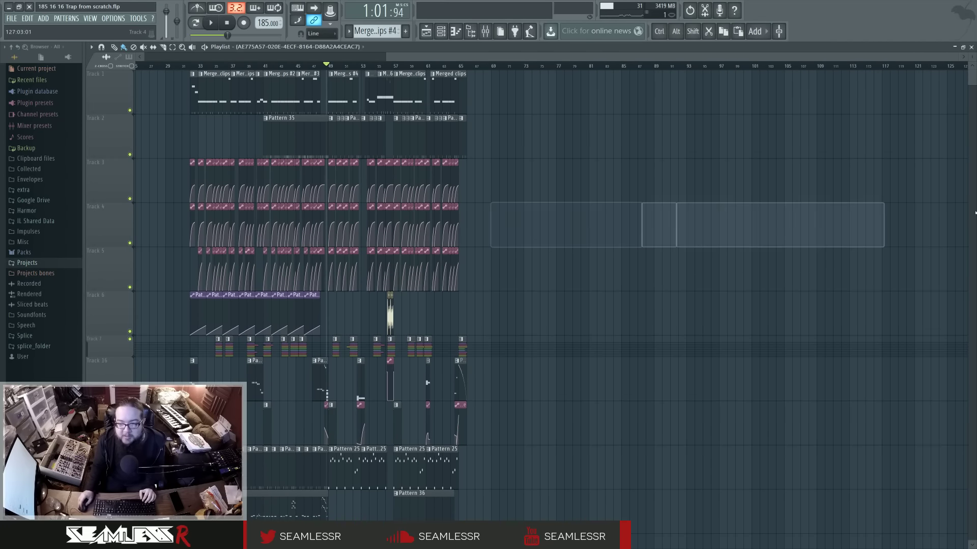
Open the Play instrument with the Silk library on Insert 42 and place its window beside the arrangement's clips
{"action": "left_click_drag", "start_coordinate": [567, 263], "coordinate": [703, 407]}
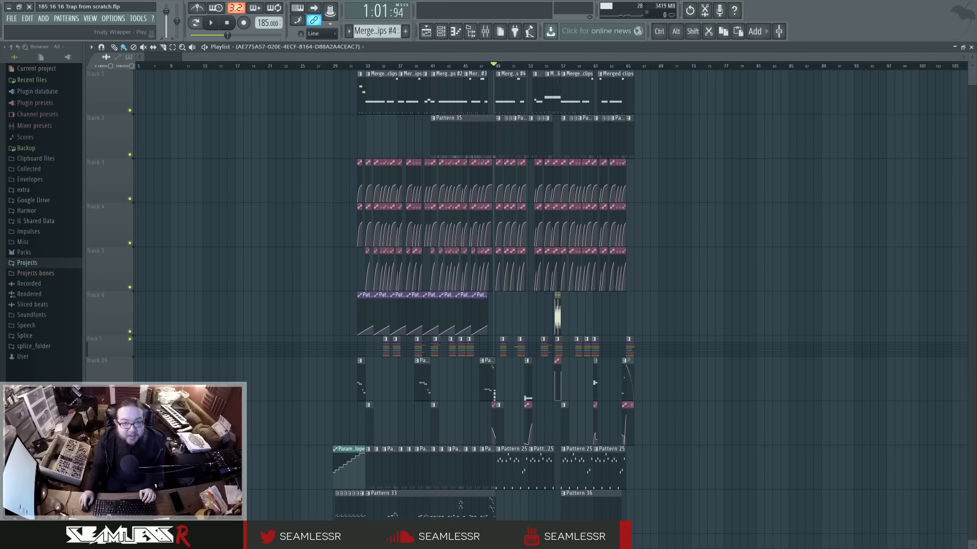
{"action": "left_click_drag", "start_coordinate": [847, 175], "coordinate": [797, 190]}
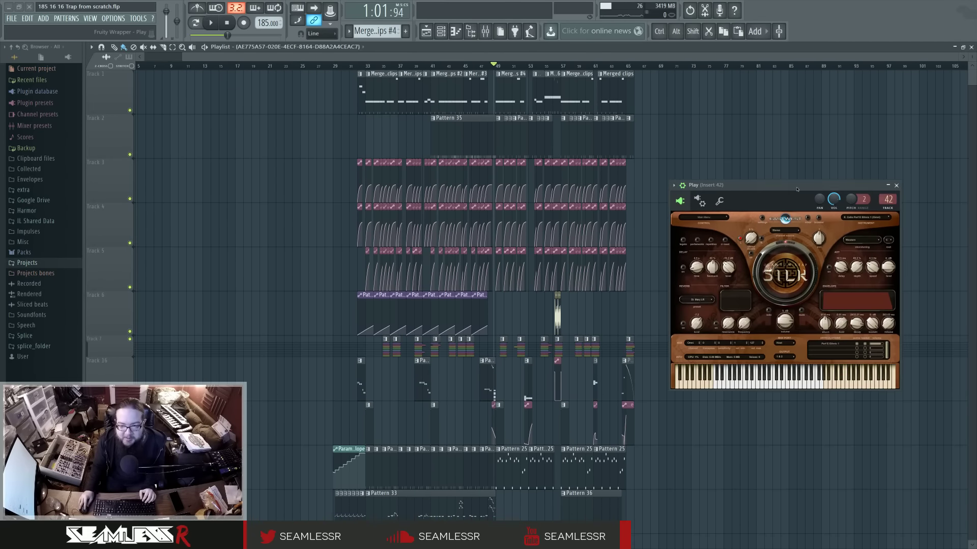